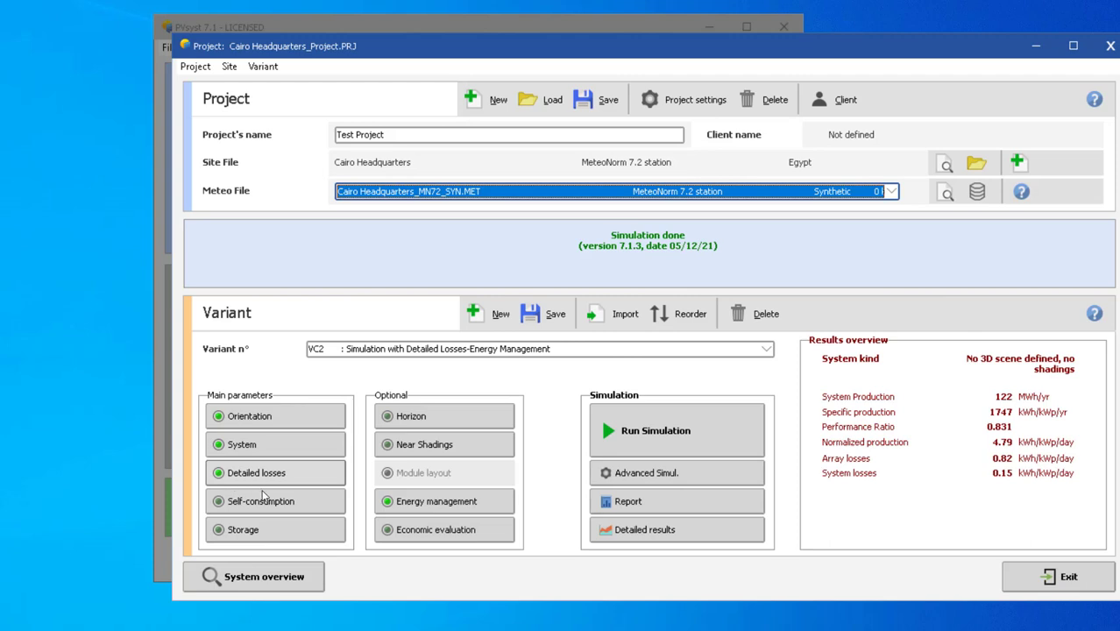
# - Open the variant's self-consumption definition and set a fixed constant consumption of 12 MWh/yr
pyautogui.click(243, 502)
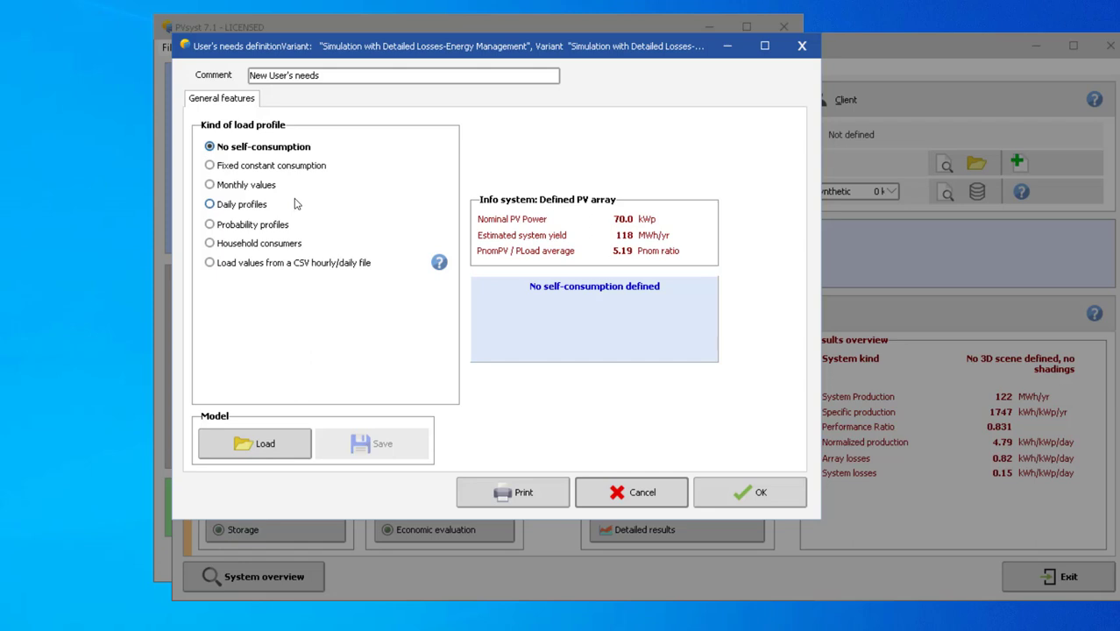
pyautogui.click(228, 169)
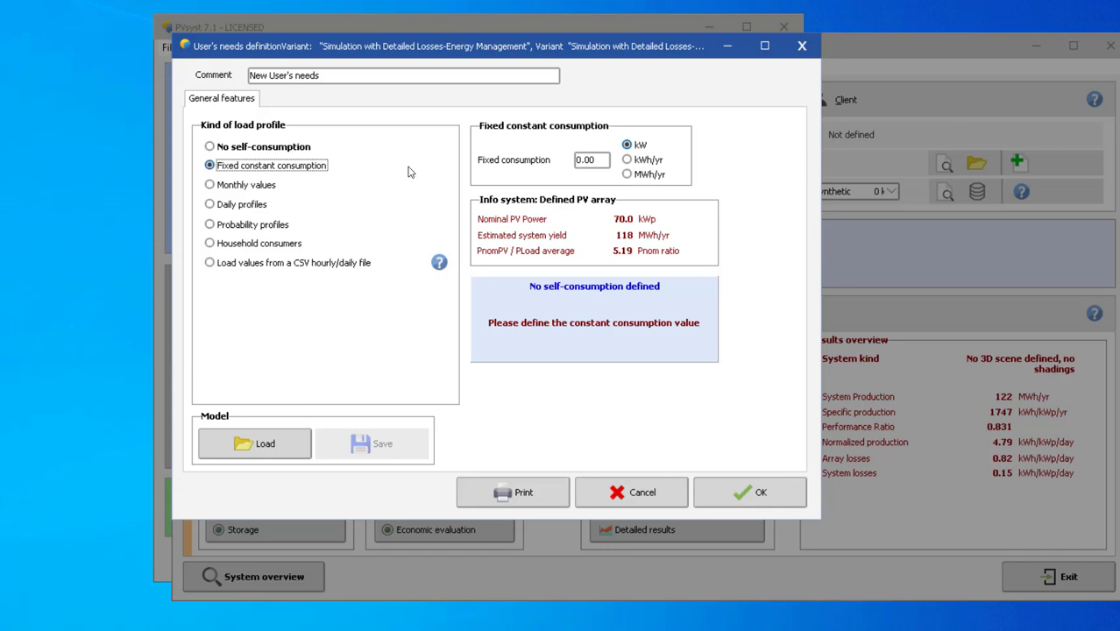
pyautogui.click(607, 158)
pyautogui.moveTo(607, 159); pyautogui.dragTo(569, 159)
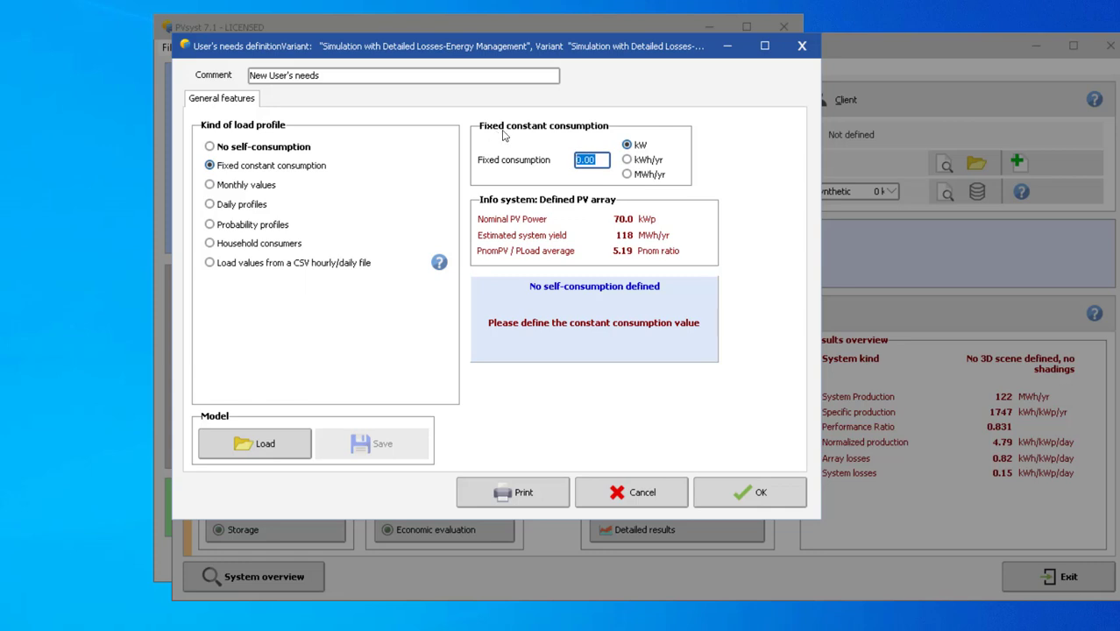
pyautogui.click(627, 160)
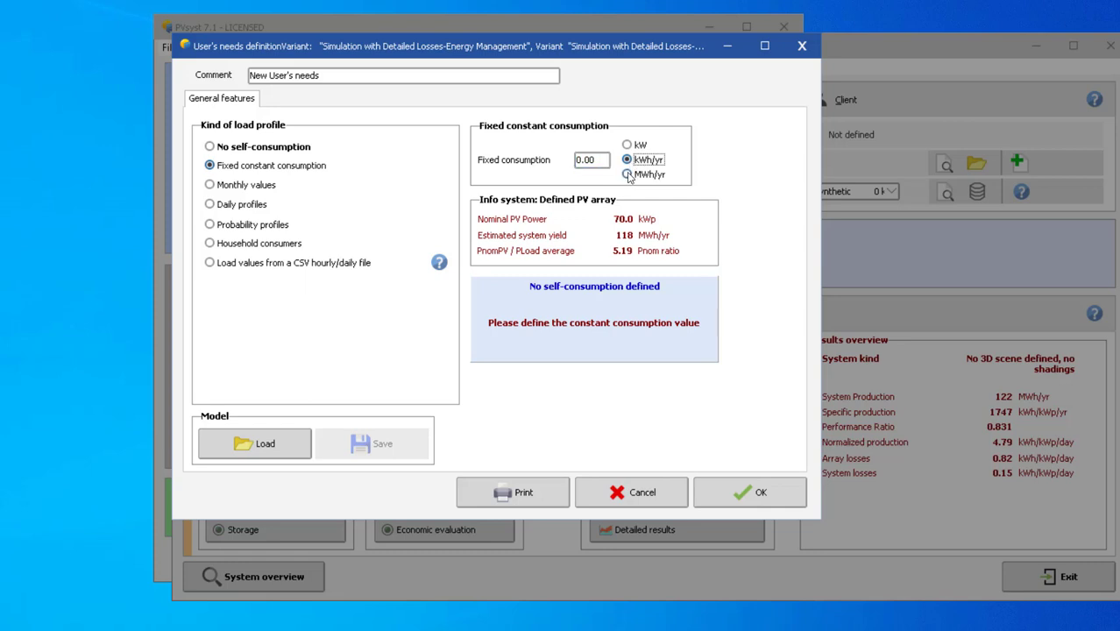
pyautogui.click(626, 174)
pyautogui.moveTo(605, 160); pyautogui.dragTo(571, 161)
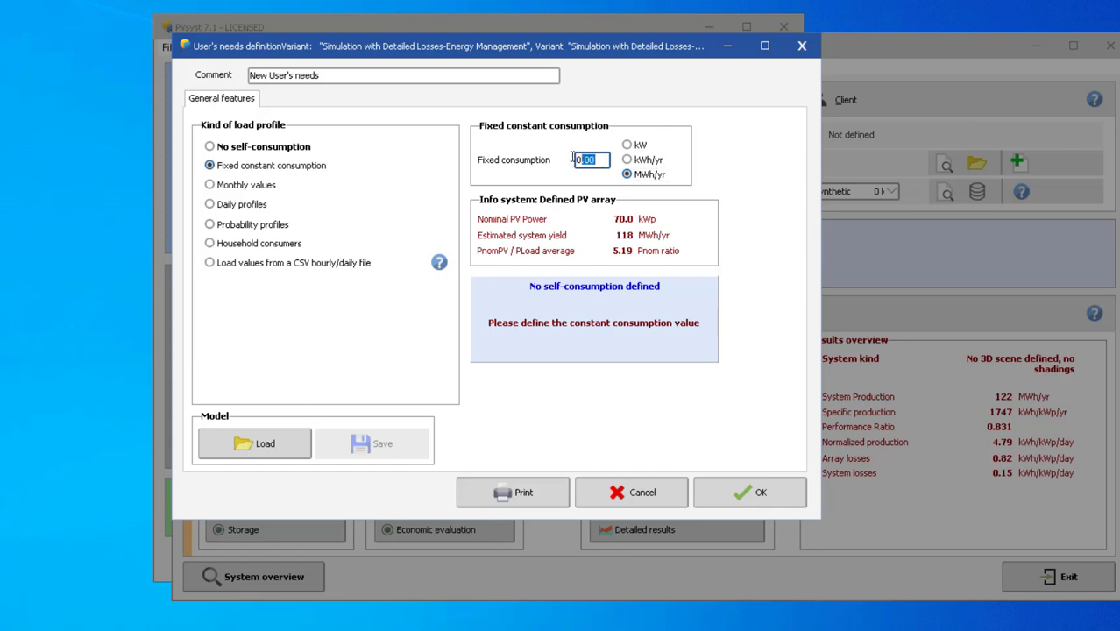
pyautogui.write('12')
pyautogui.press('Return')
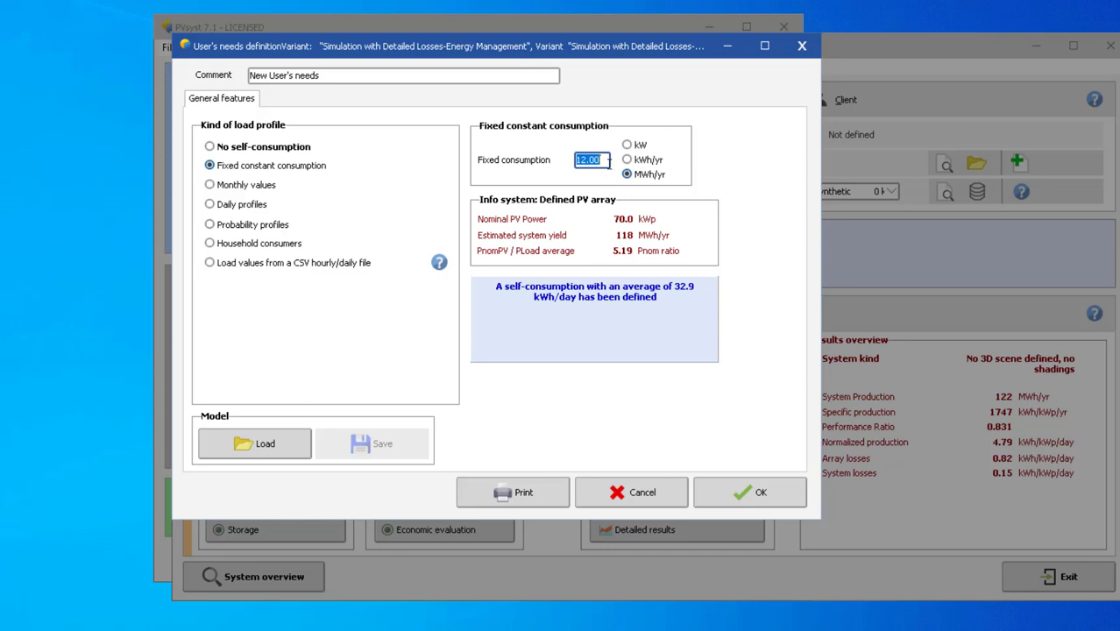
# - Compare the fixed consumption expressed in kWh/yr, MWh/yr and kW, finishing with kW
pyautogui.click(628, 160)
pyautogui.click(627, 145)
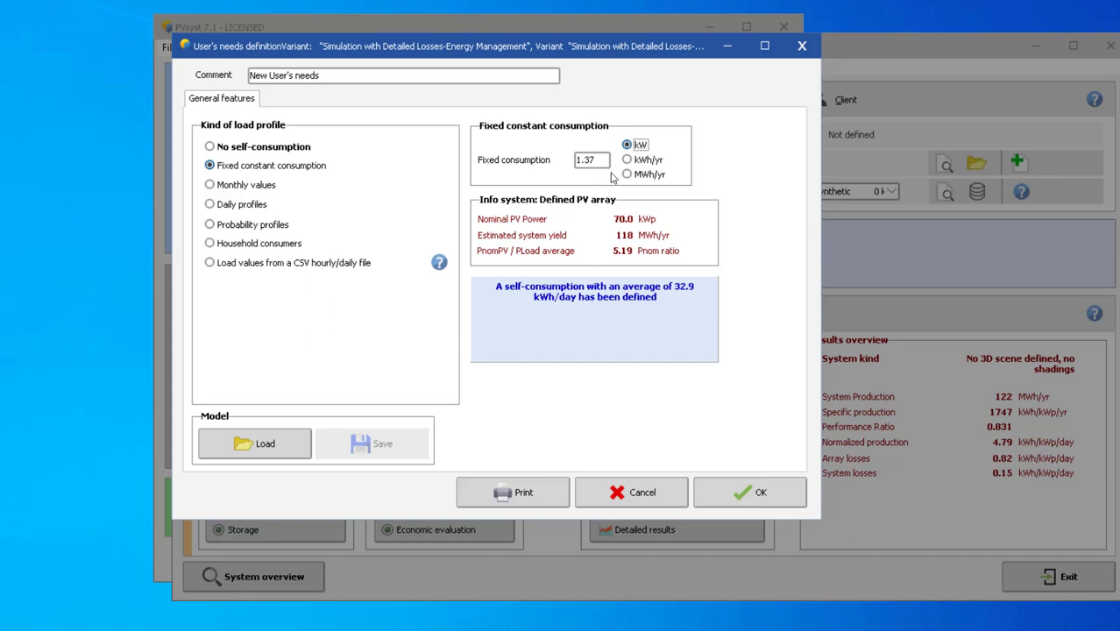
pyautogui.click(626, 175)
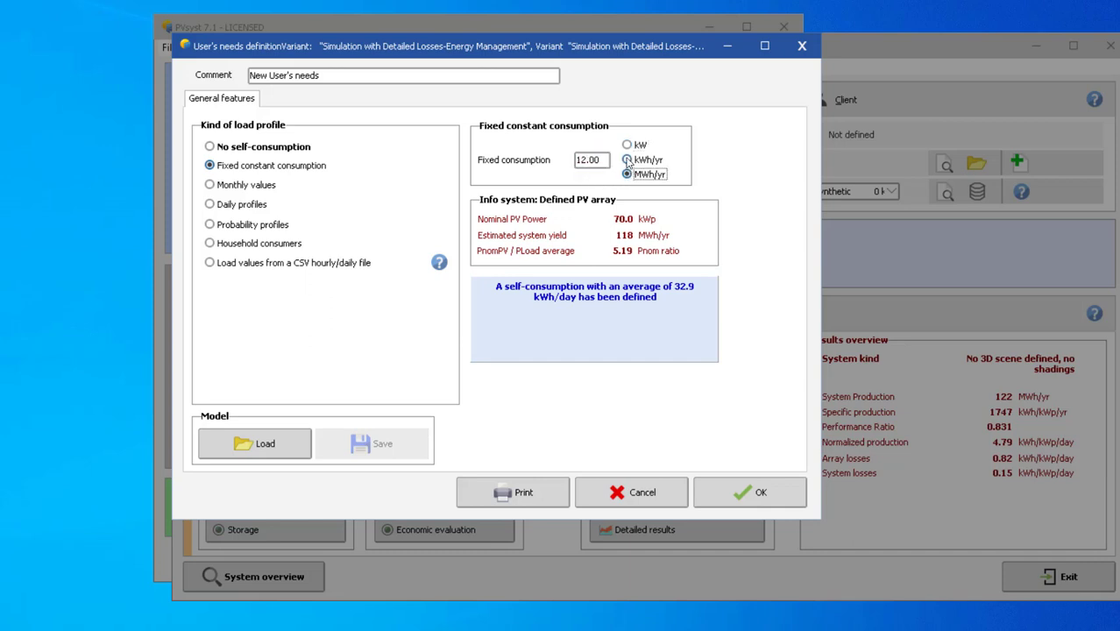
pyautogui.click(627, 161)
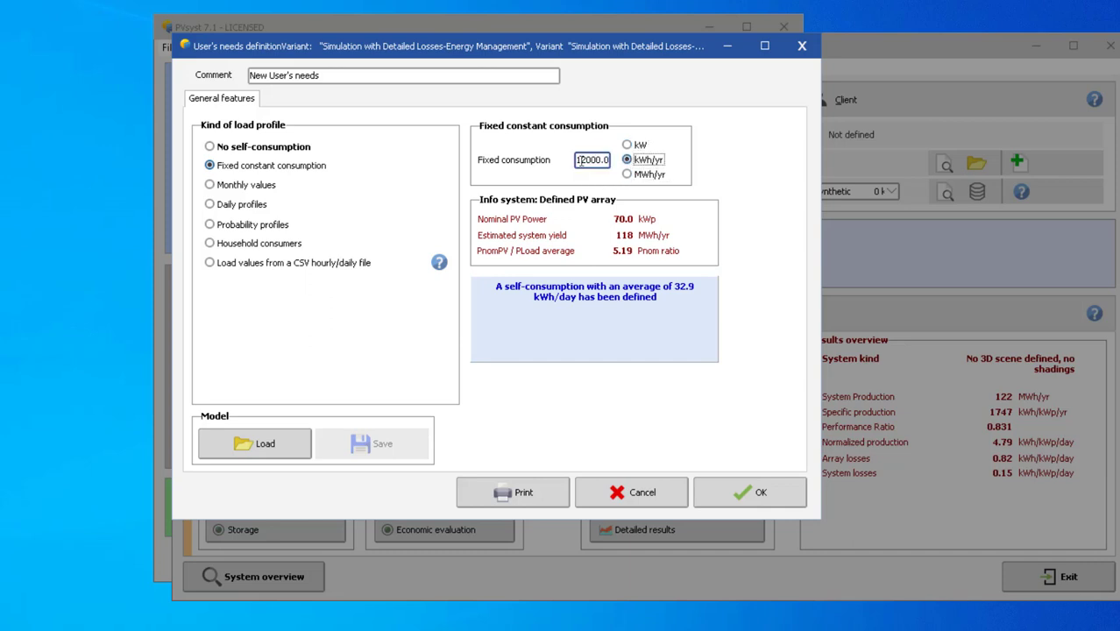
pyautogui.click(627, 145)
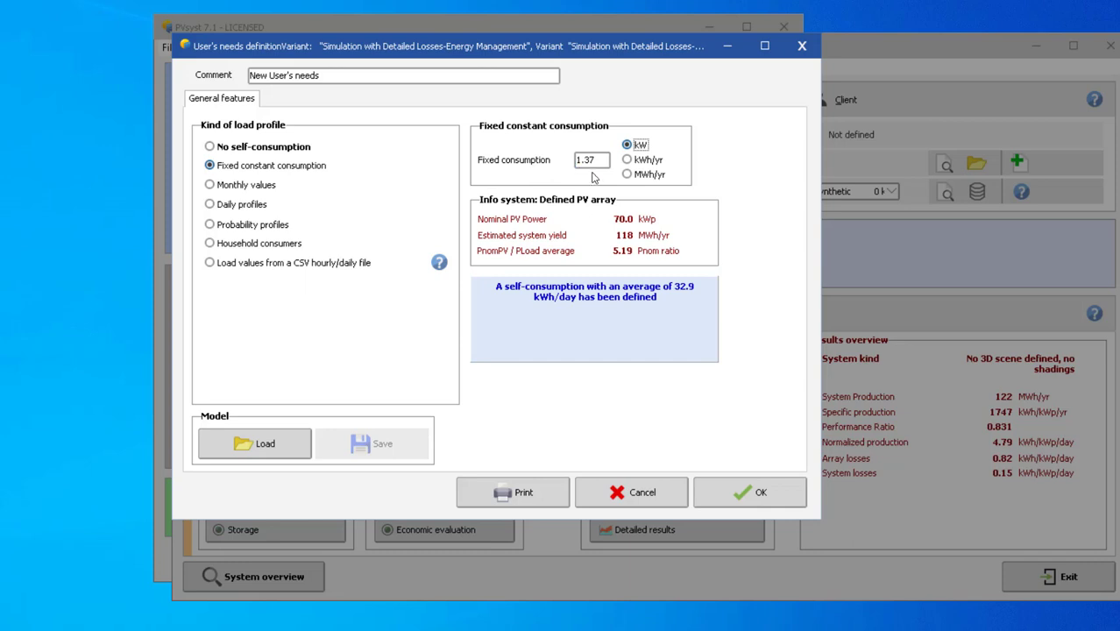
# - Change the load profile to monthly values and set their unit to kWh/mth
pyautogui.click(263, 191)
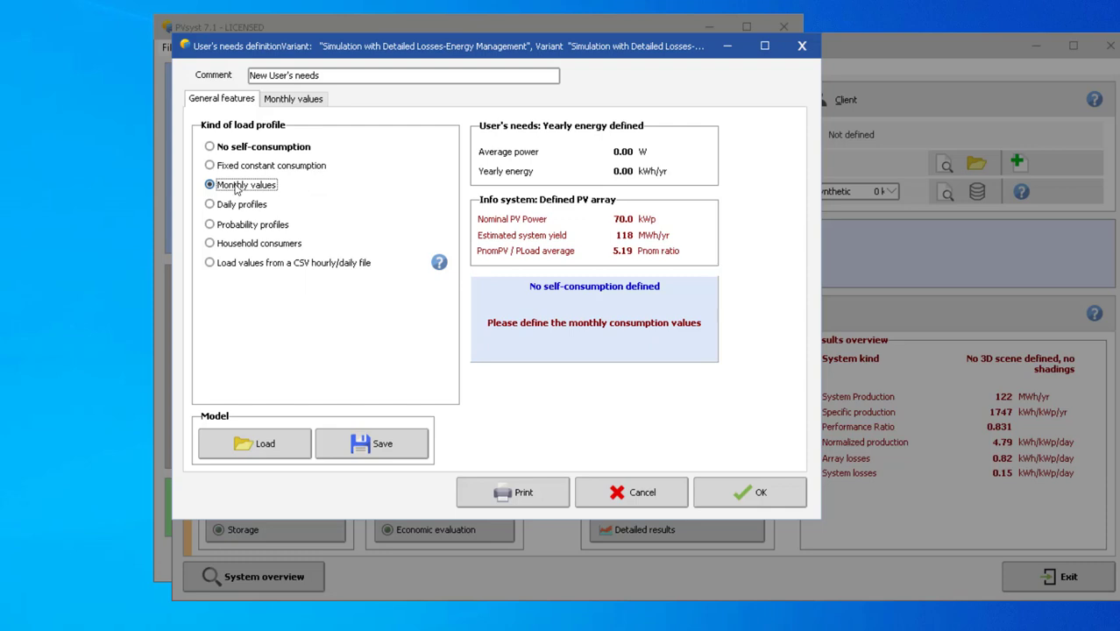
pyautogui.click(298, 101)
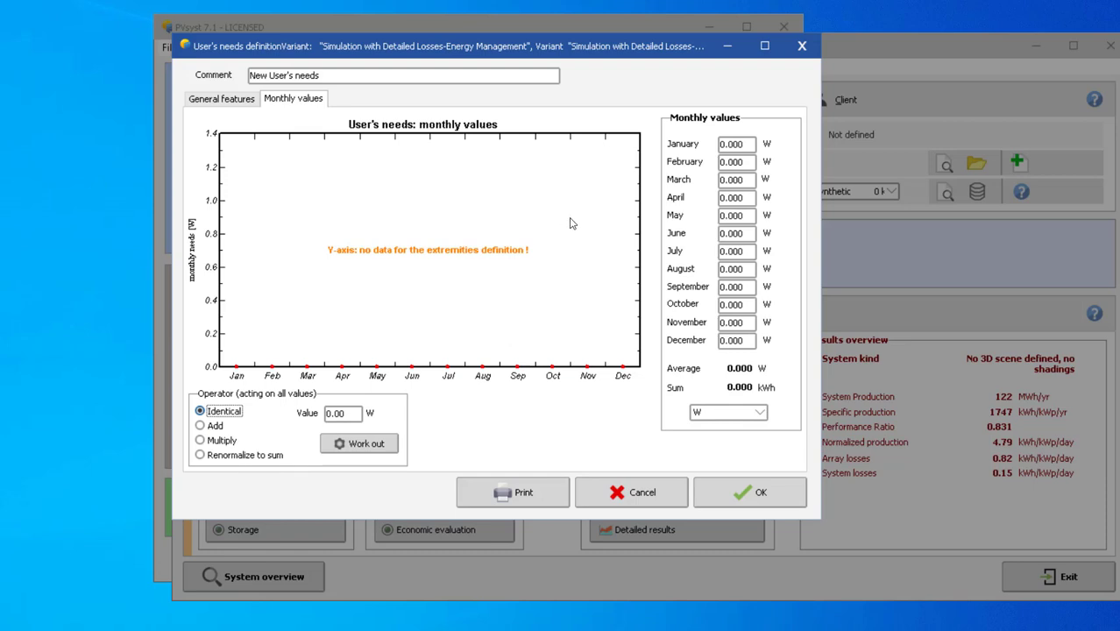
pyautogui.click(759, 414)
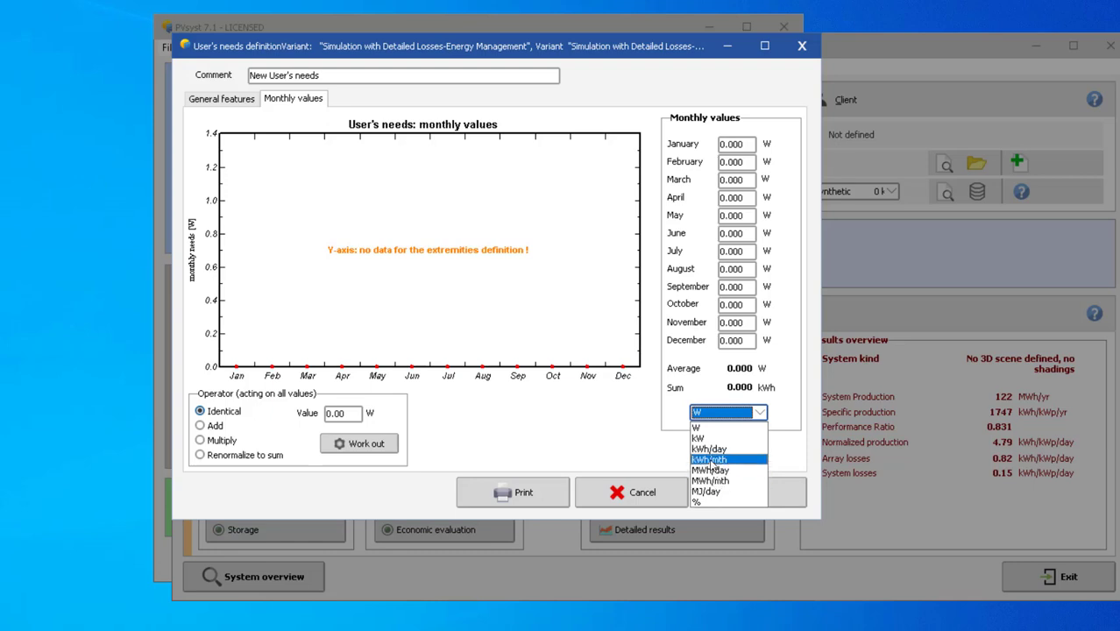
pyautogui.click(711, 460)
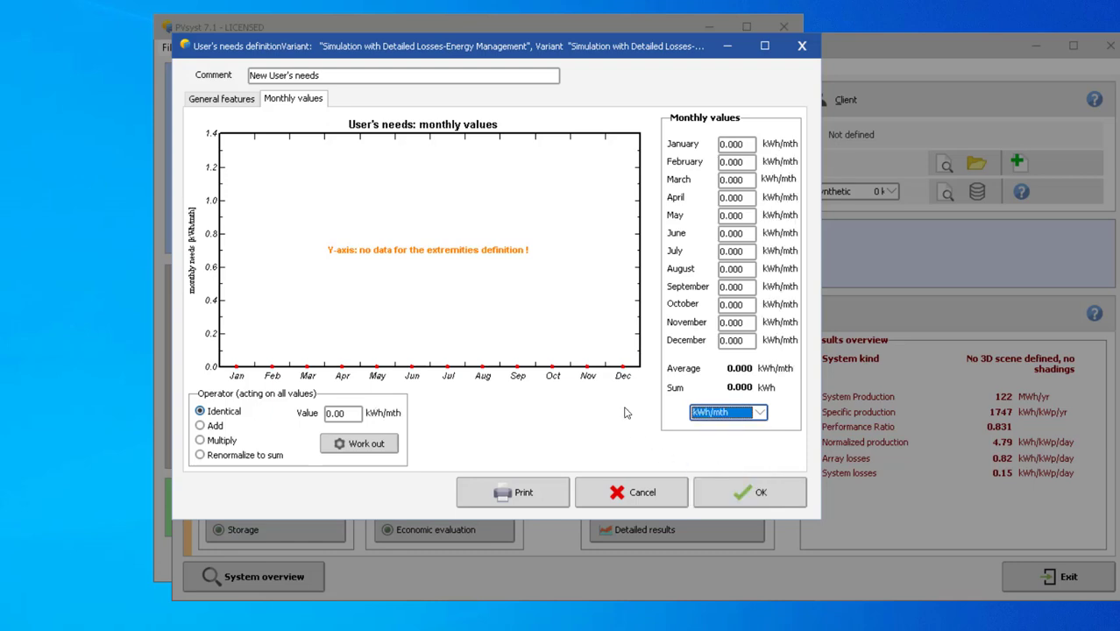
# - Set the monthly consumption to 150 kWh/mth for January, 200 for February and 250 for March
pyautogui.click(745, 145)
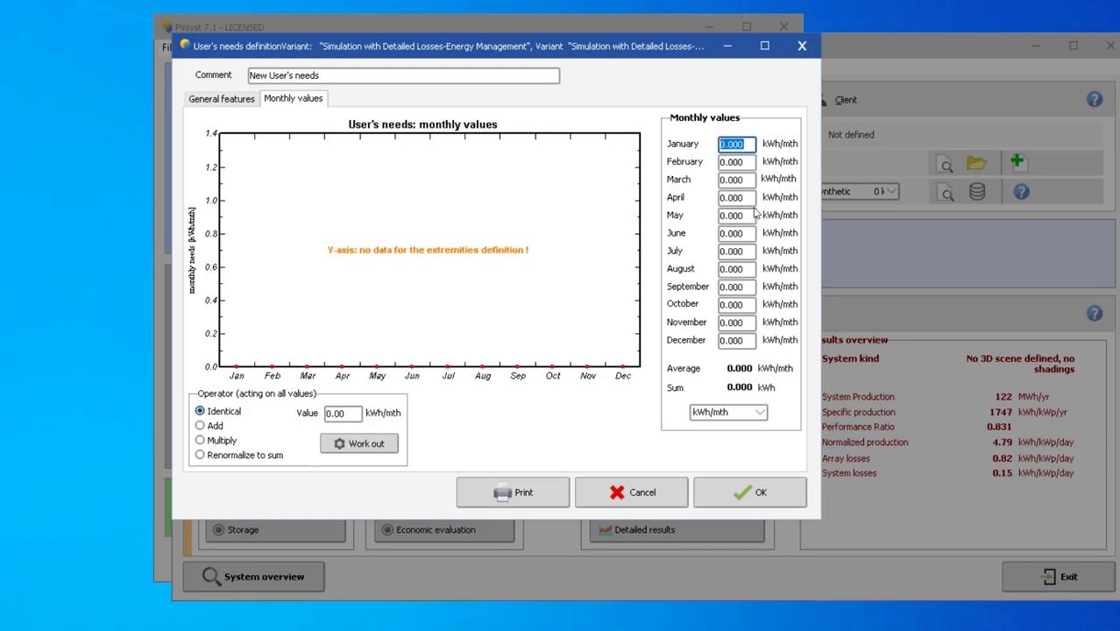
pyautogui.write('150')
pyautogui.press('Tab')
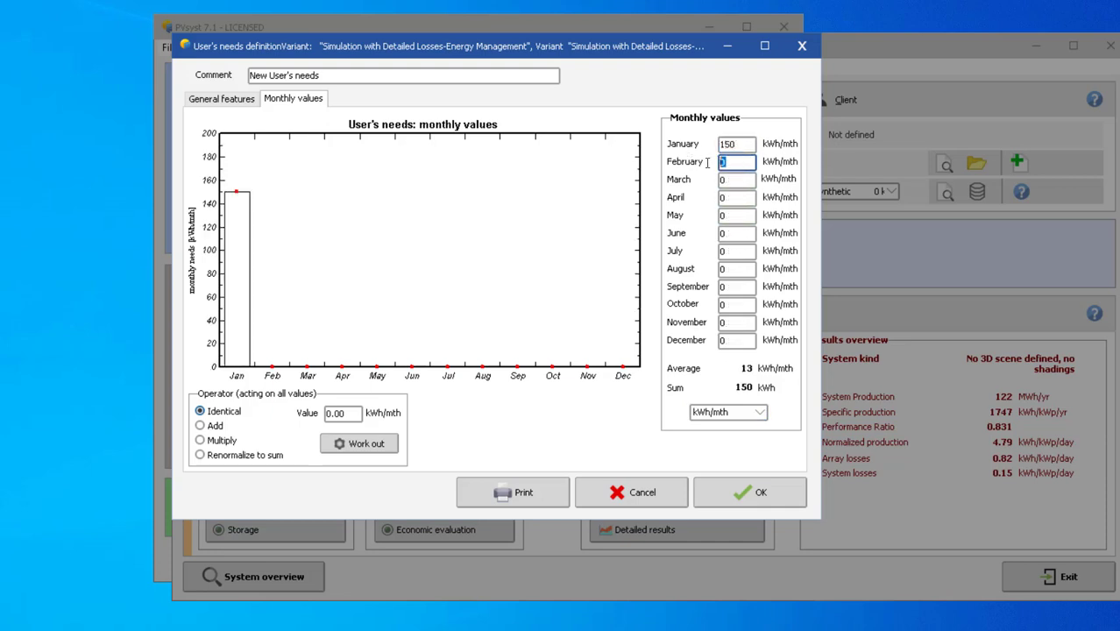
pyautogui.write('200')
pyautogui.click(740, 180)
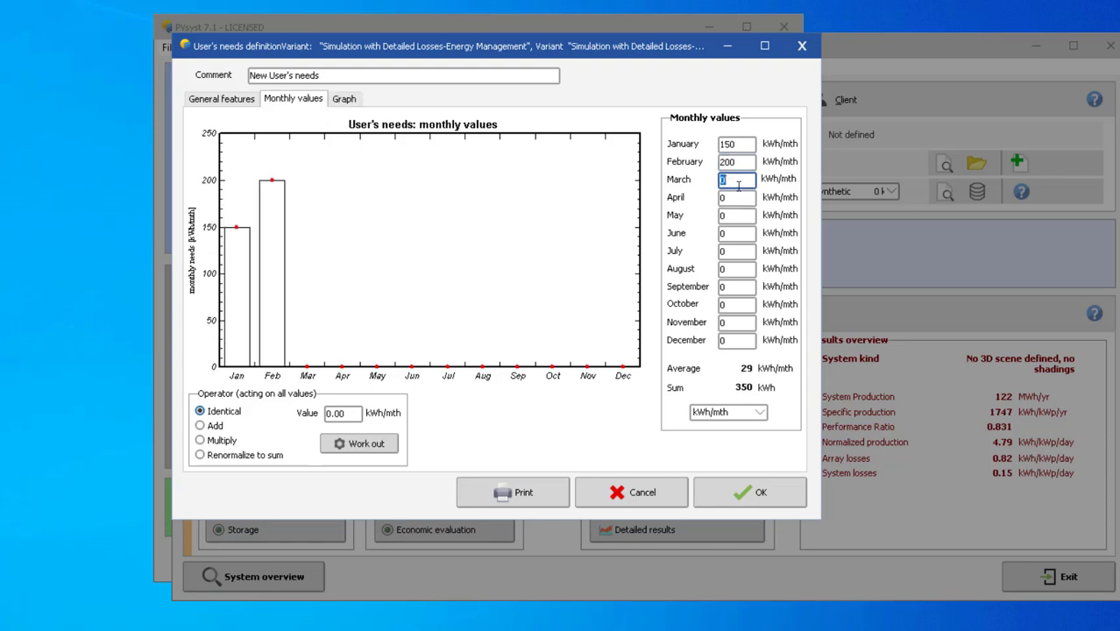
pyautogui.write('250')
pyautogui.press('Tab')
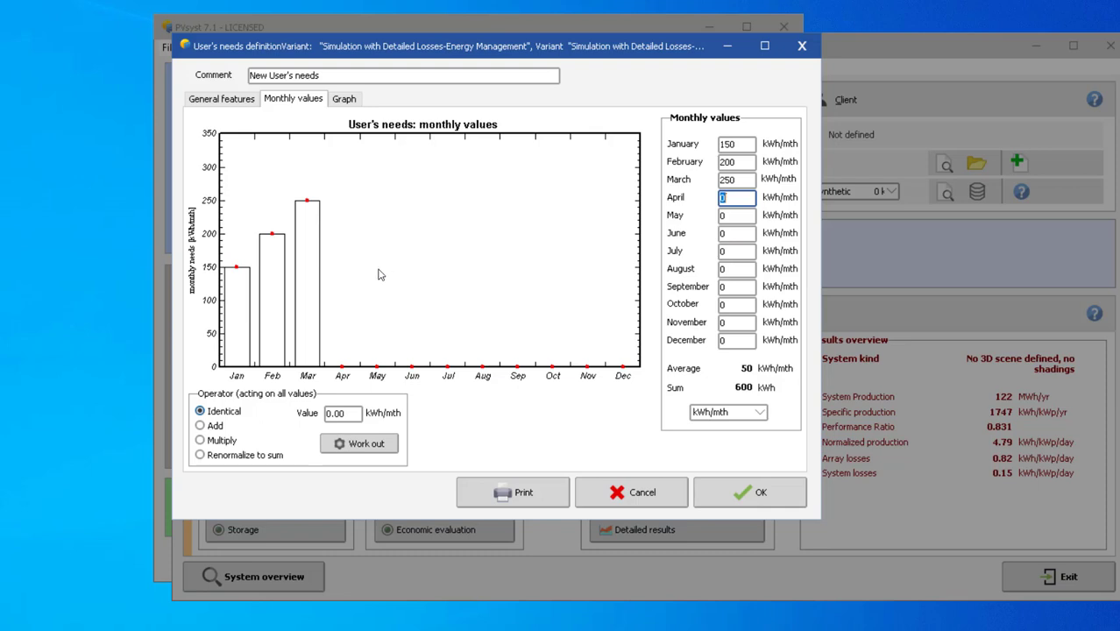
# - Apply an identical value of 150 kWh/mth to all months with the operator
pyautogui.click(348, 412)
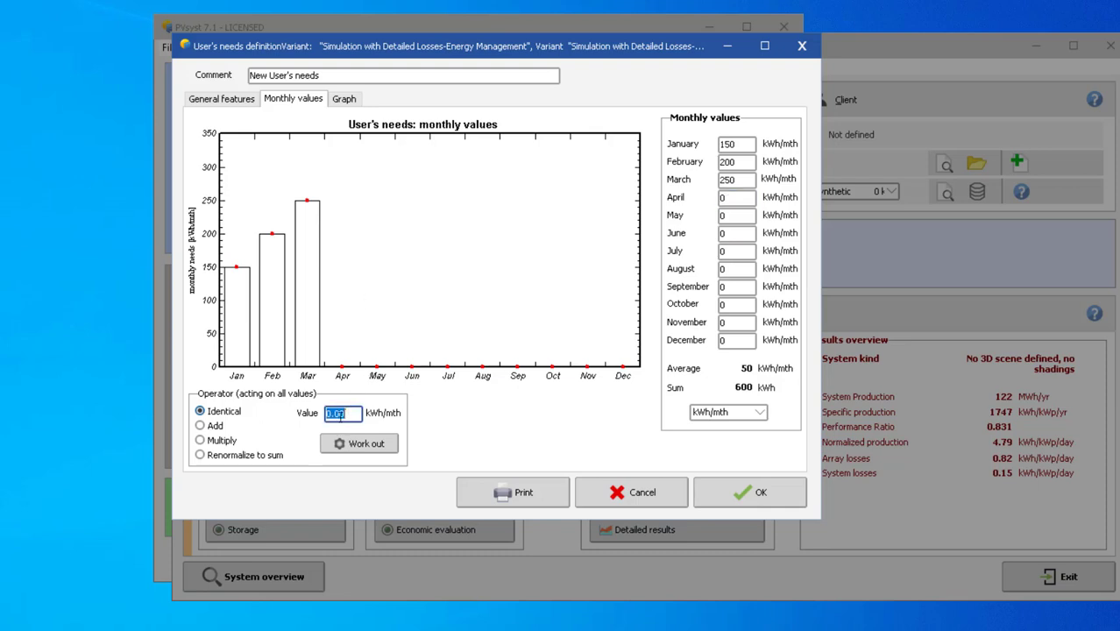
pyautogui.write('150')
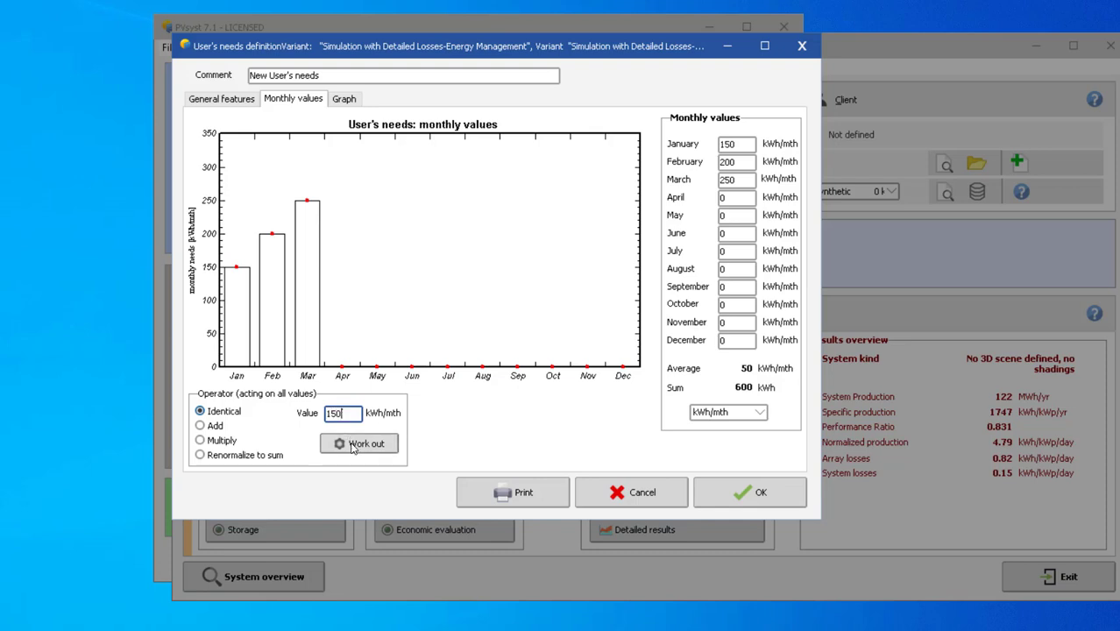
pyautogui.click(355, 445)
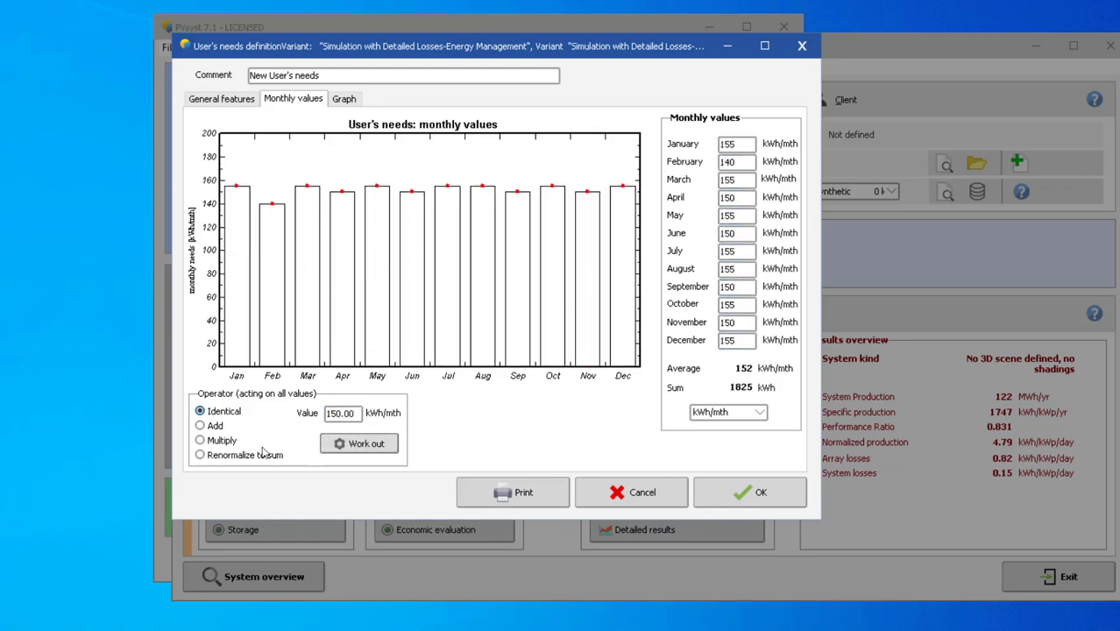
# - Try adding 150 kWh/mth to every month with the operator, and reapply the identical 150 kWh/mth value
pyautogui.click(199, 425)
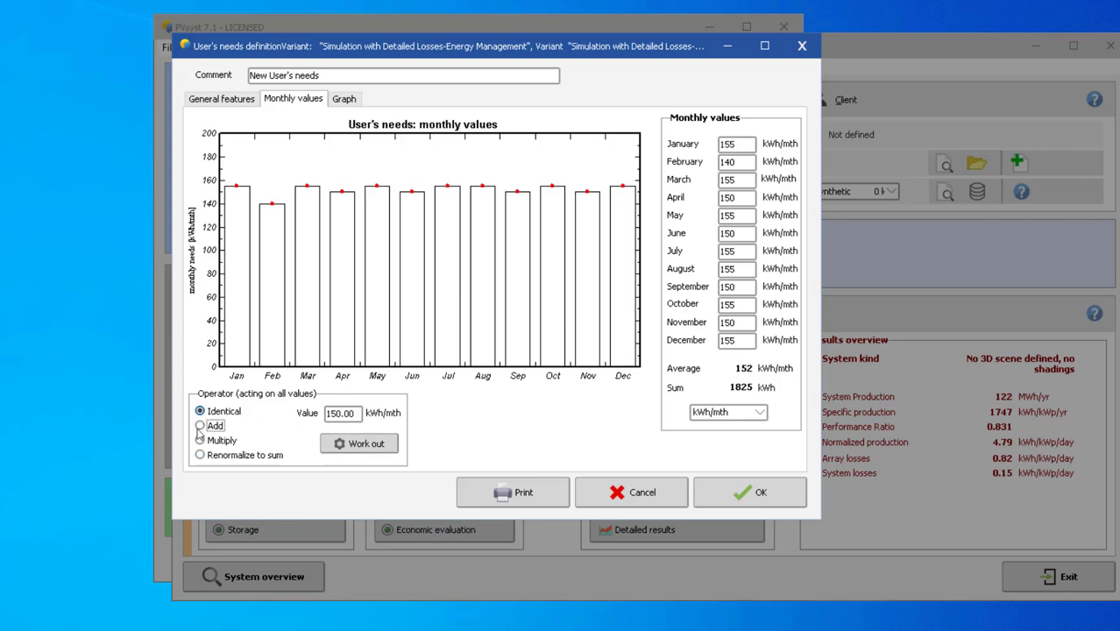
pyautogui.click(358, 444)
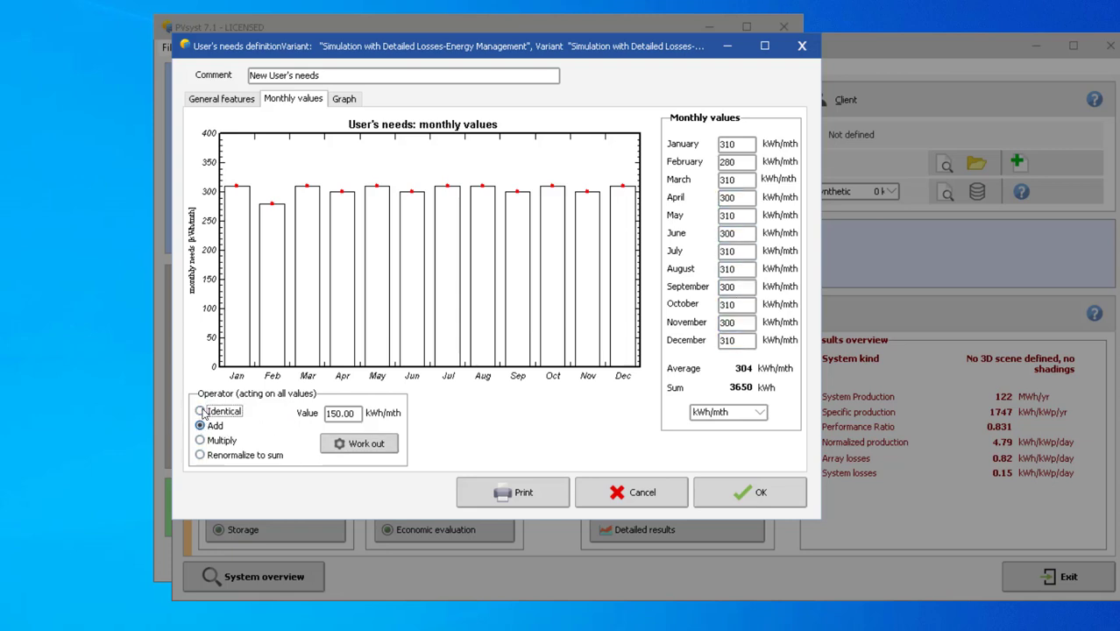
pyautogui.click(200, 411)
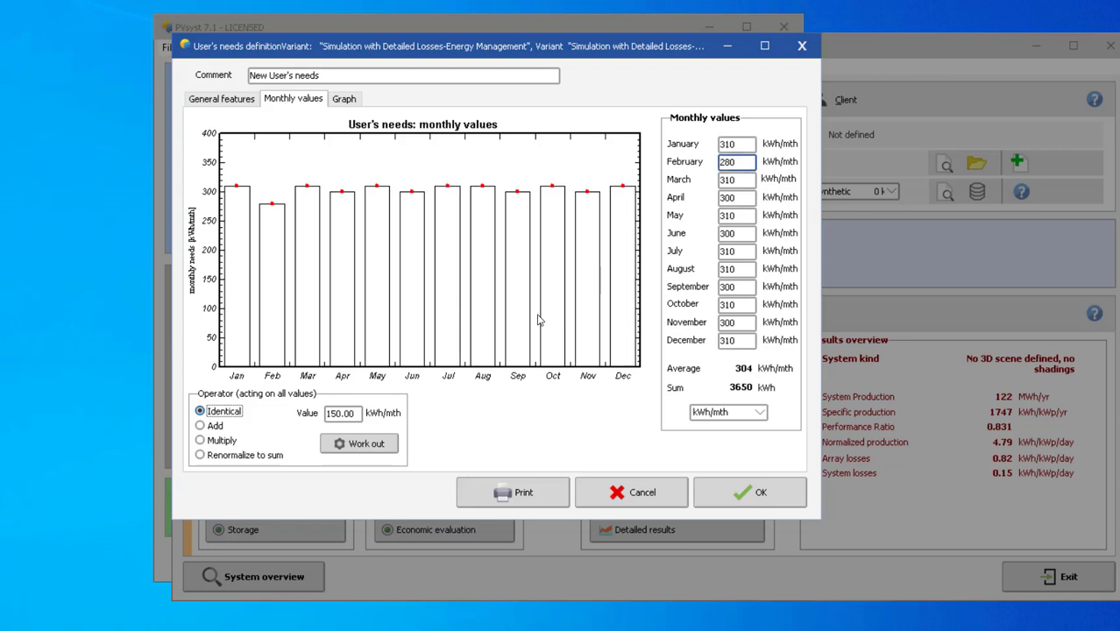
pyautogui.click(363, 445)
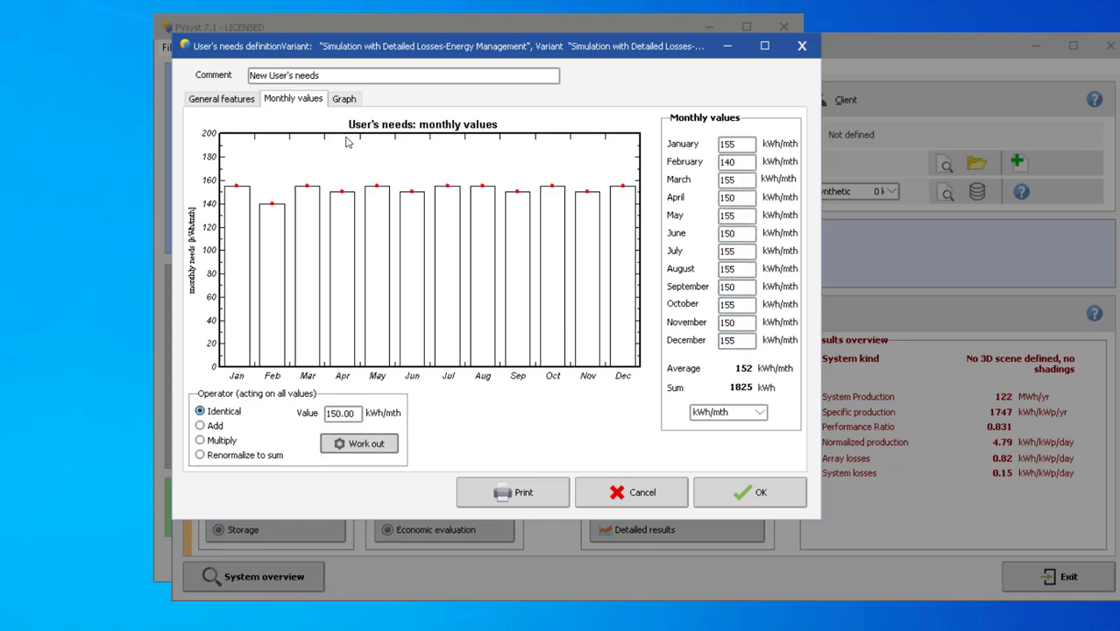
# - Examine the load graph with monthly values, comparing the kWh and MWh units
pyautogui.click(346, 103)
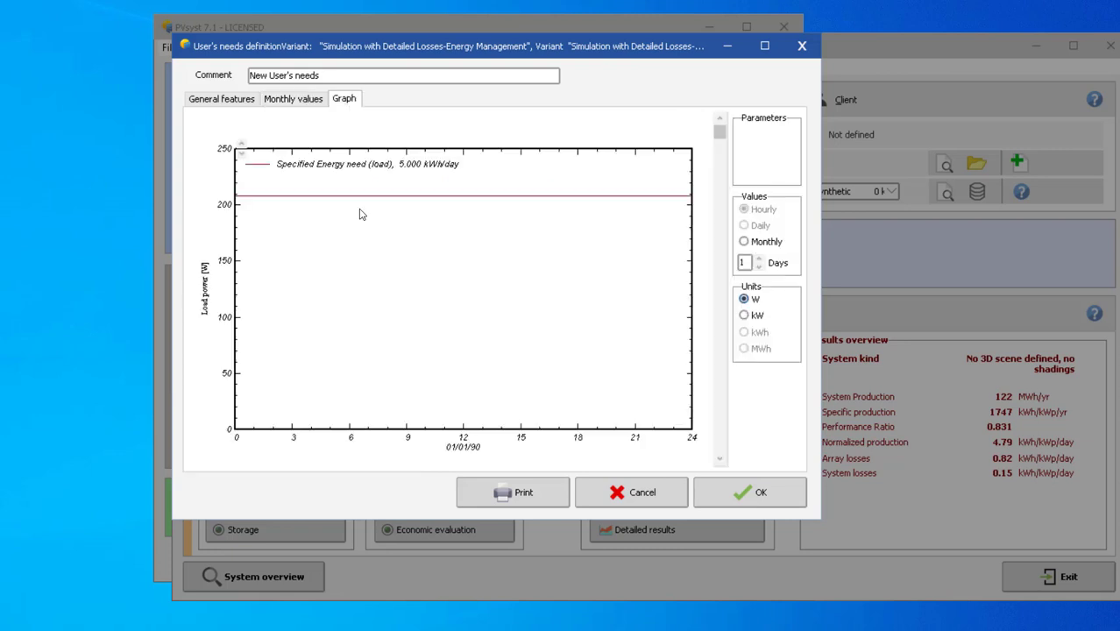
pyautogui.click(743, 242)
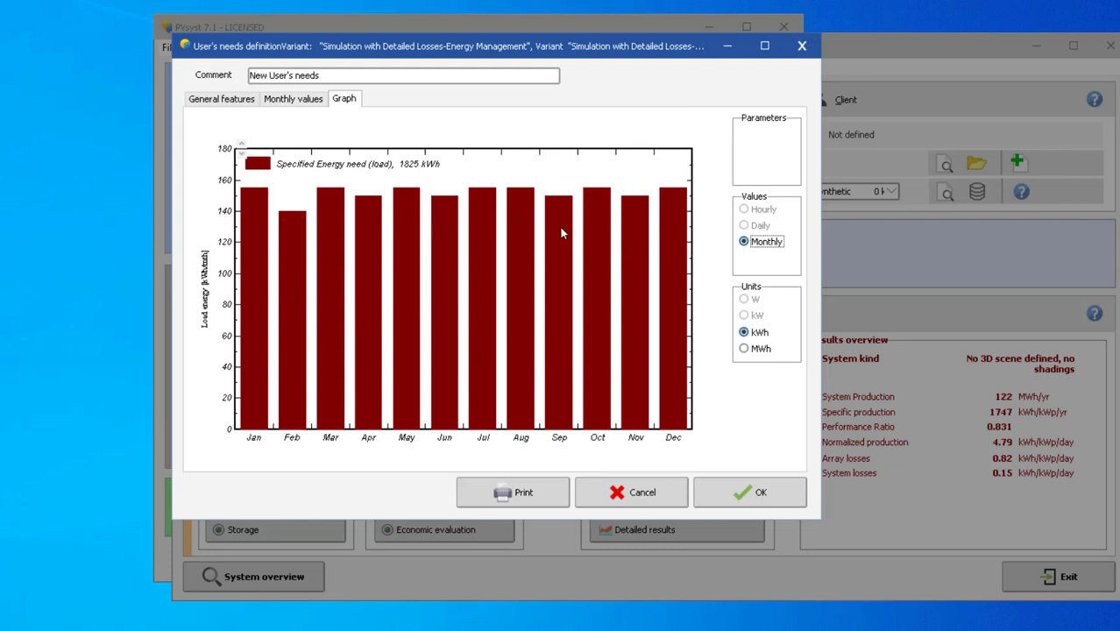
pyautogui.click(744, 349)
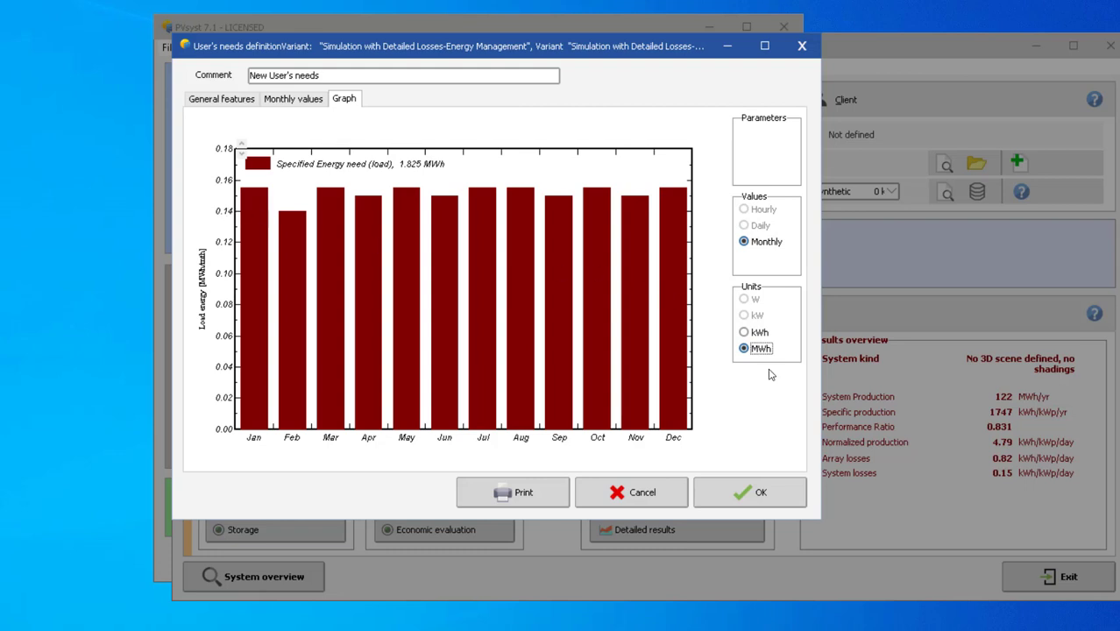
pyautogui.click(744, 332)
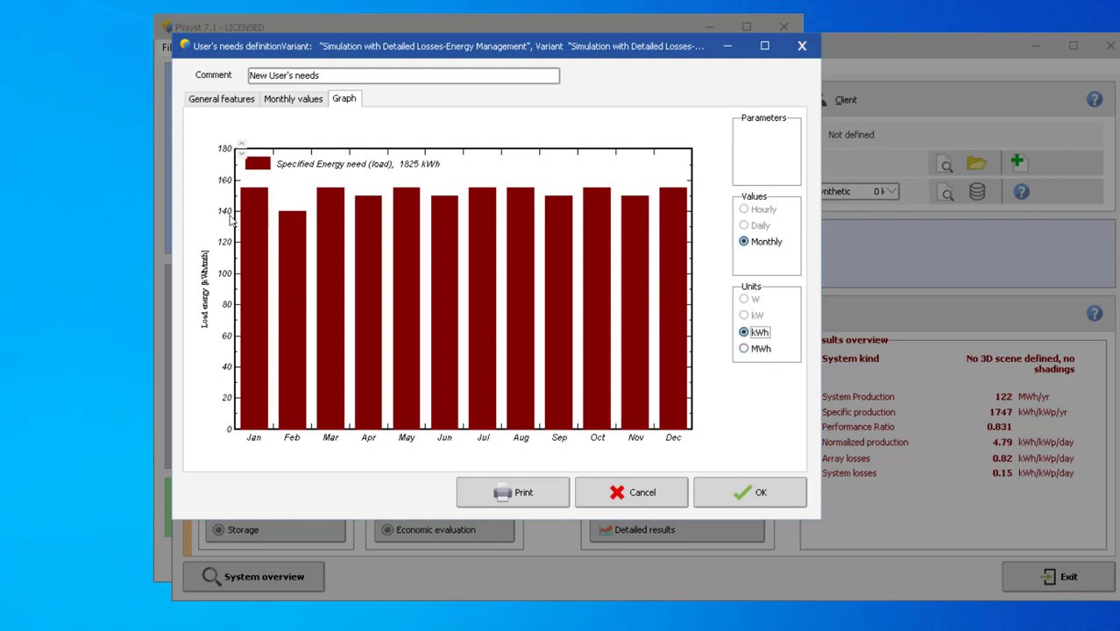
pyautogui.click(744, 348)
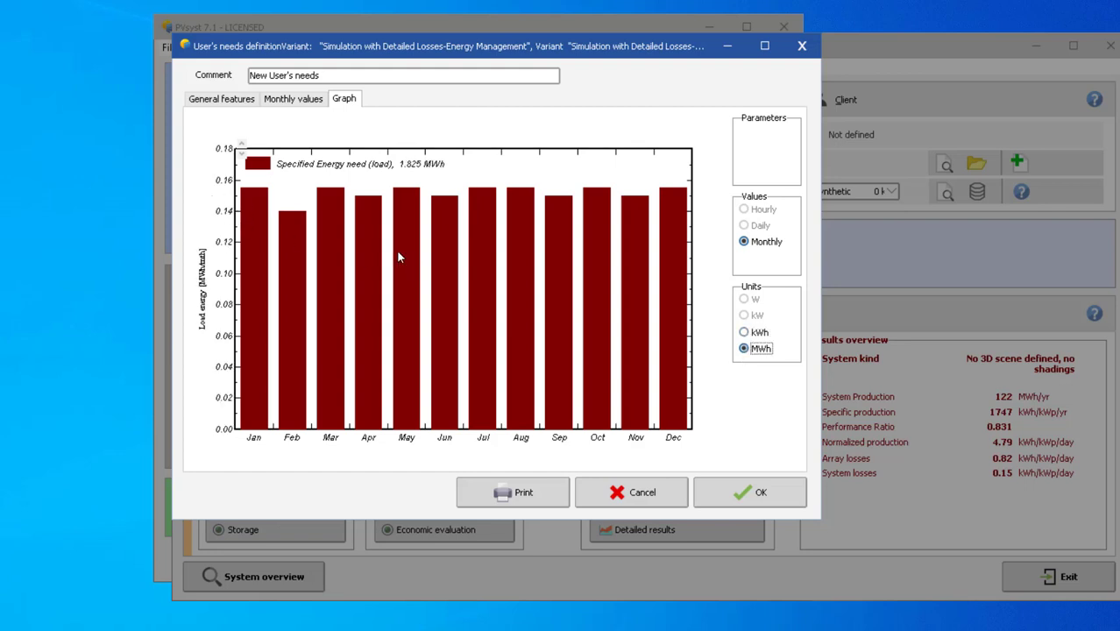
# - Change the load profile to daily profiles, trying seasonal modulation and monthly normalization before choosing weekly modulation
pyautogui.click(221, 99)
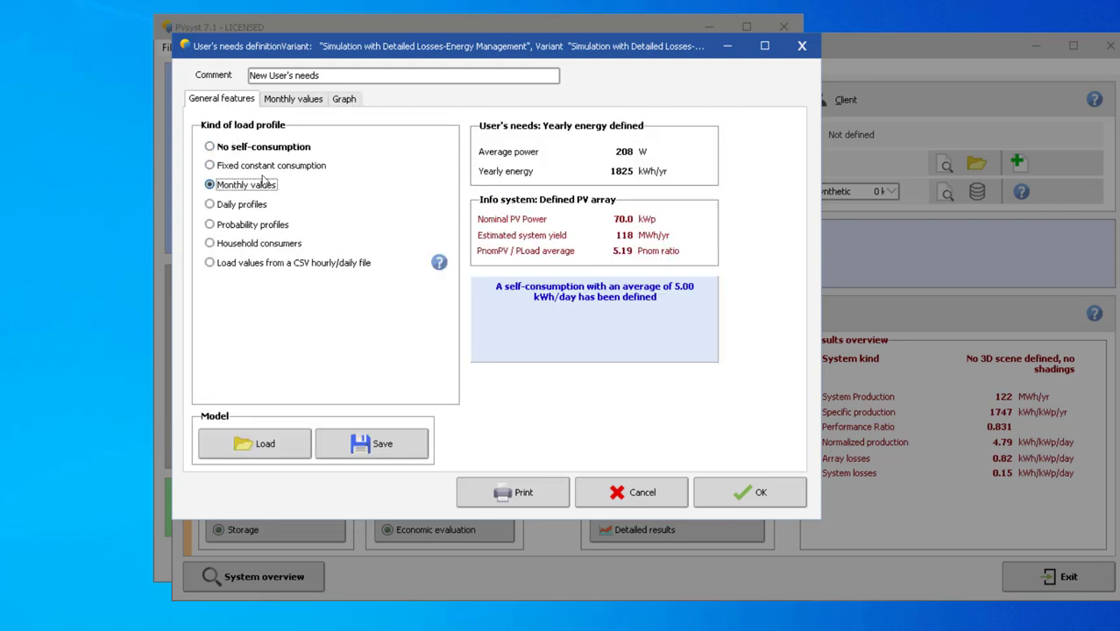
pyautogui.click(217, 205)
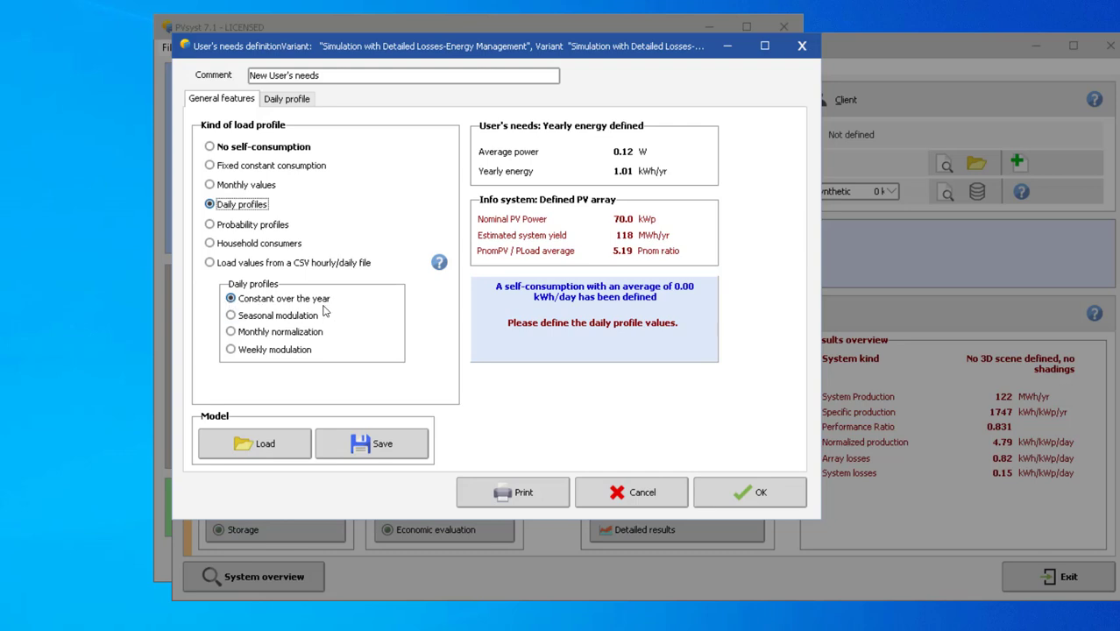
pyautogui.click(289, 316)
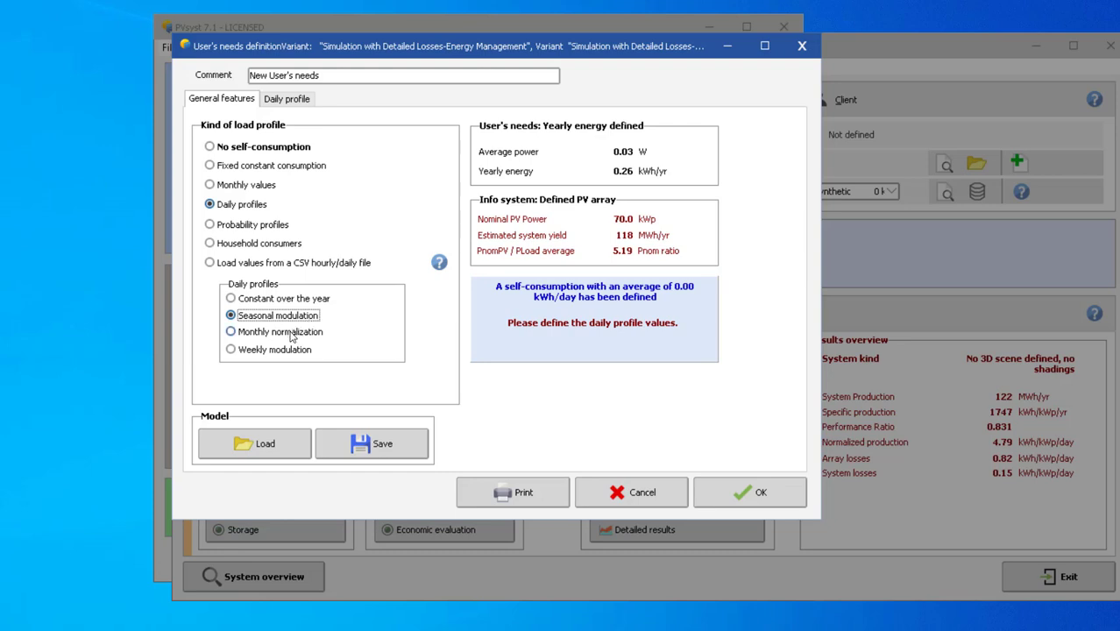
pyautogui.click(291, 332)
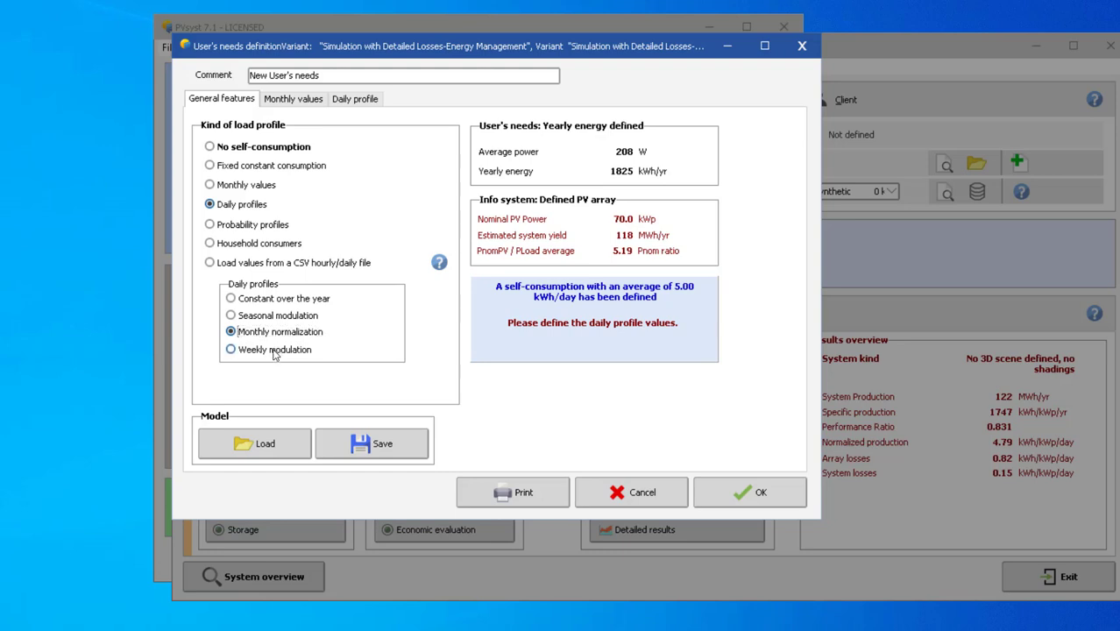
pyautogui.click(276, 348)
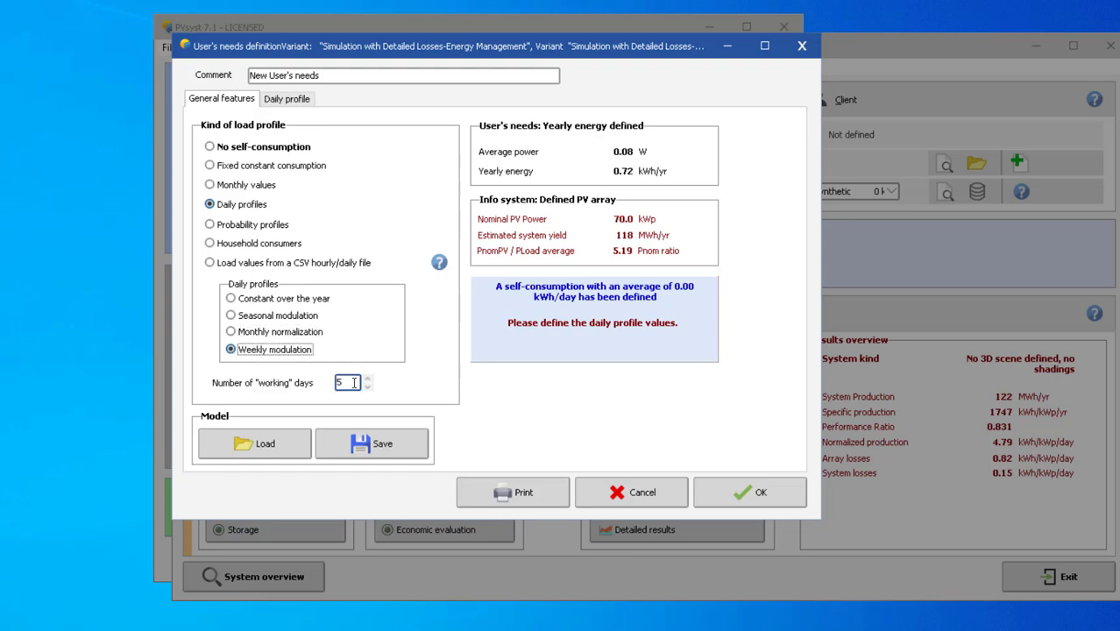
# - Make the daily load profile constant over the year and show its hourly values
pyautogui.click(274, 315)
pyautogui.click(276, 300)
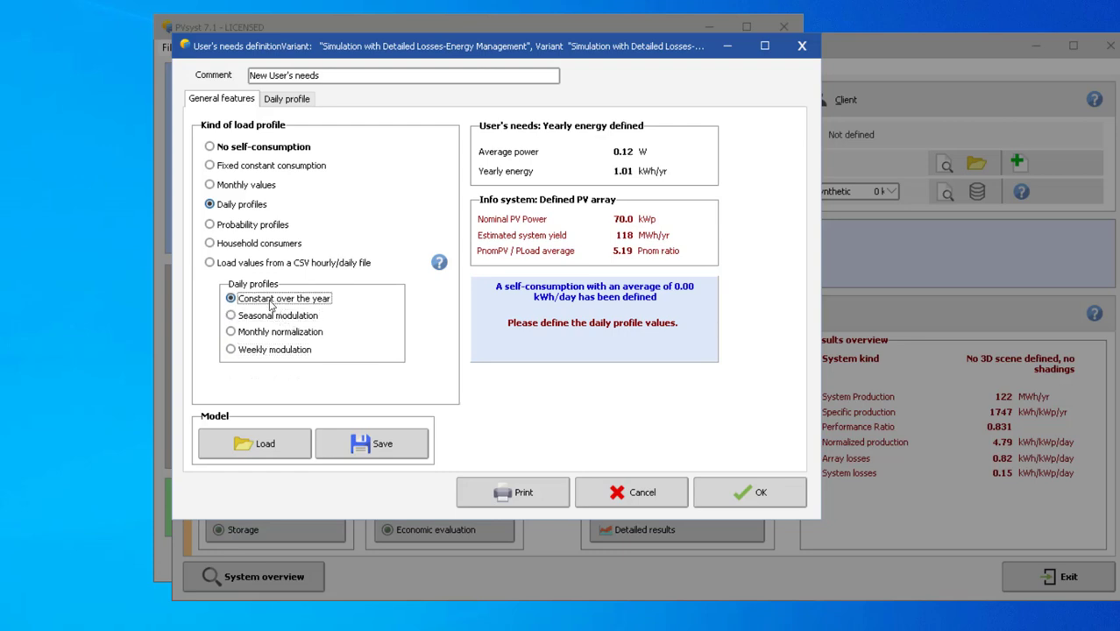
pyautogui.click(287, 98)
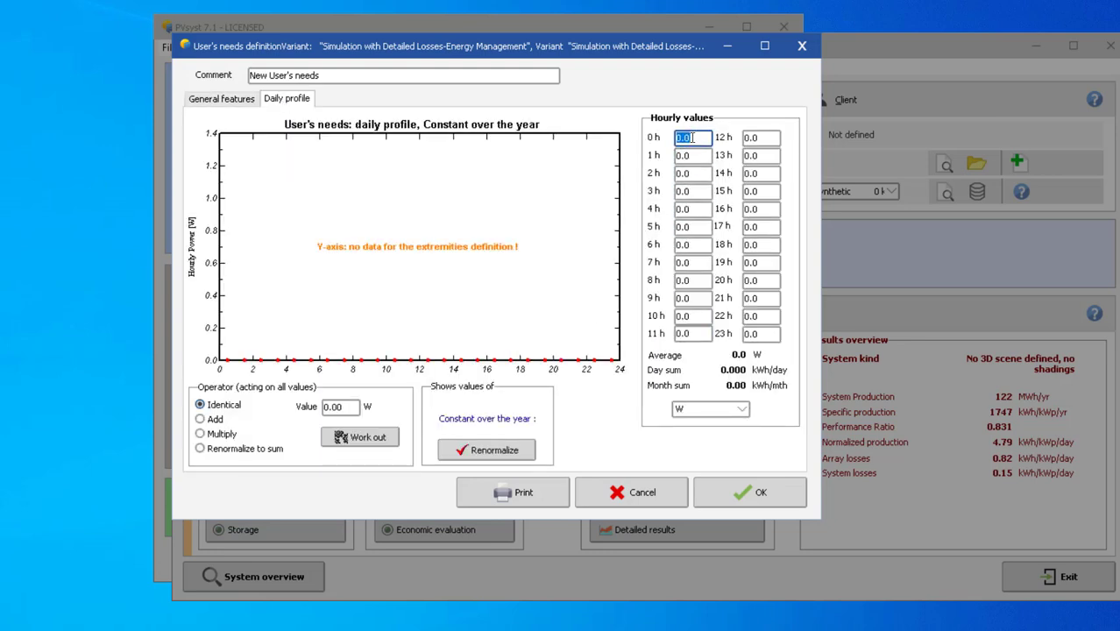
# - Try hourly load values of 10 W at 0 h and 25 W at 1 h
pyautogui.write('10')
pyautogui.click(692, 156)
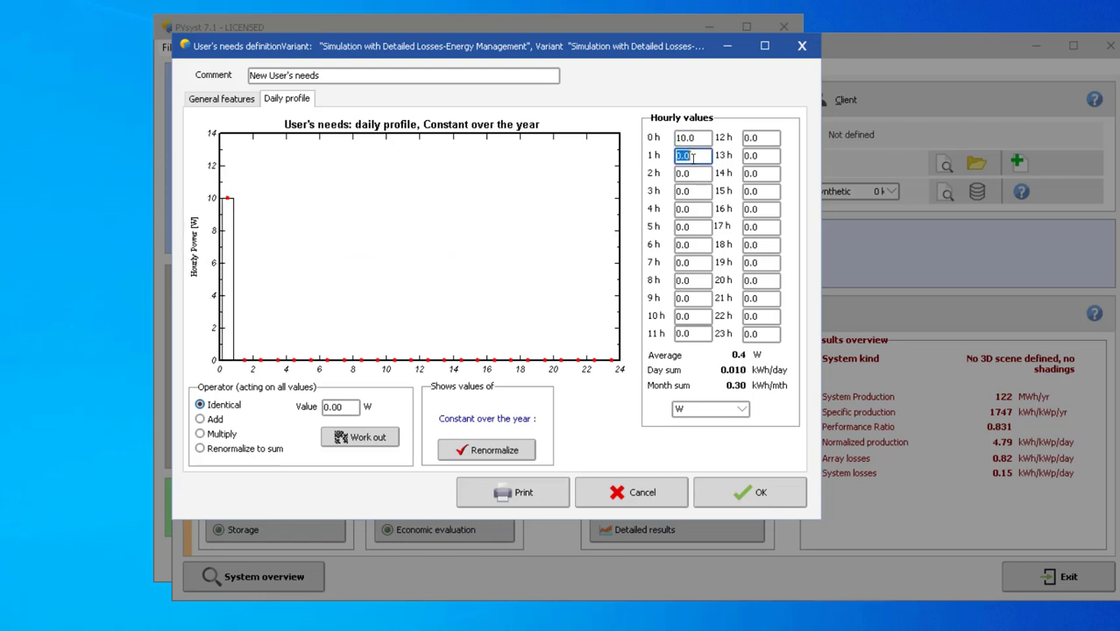
pyautogui.write('25')
pyautogui.click(694, 173)
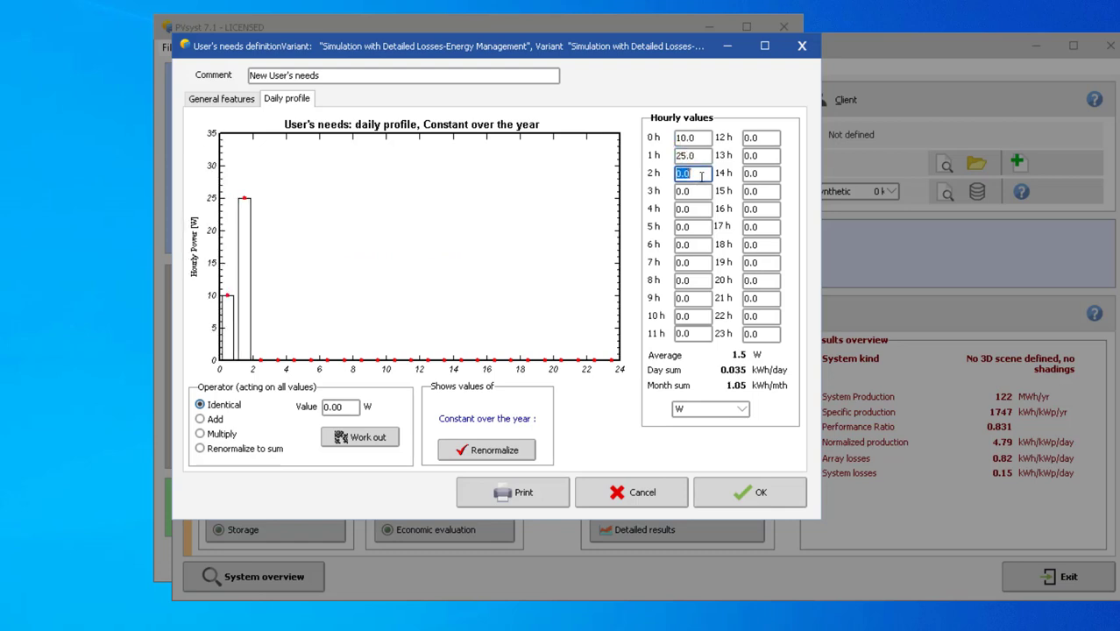
# - Switch the hourly load unit to kW and apply an identical value of 200 kW to all hours with the operator
pyautogui.click(343, 407)
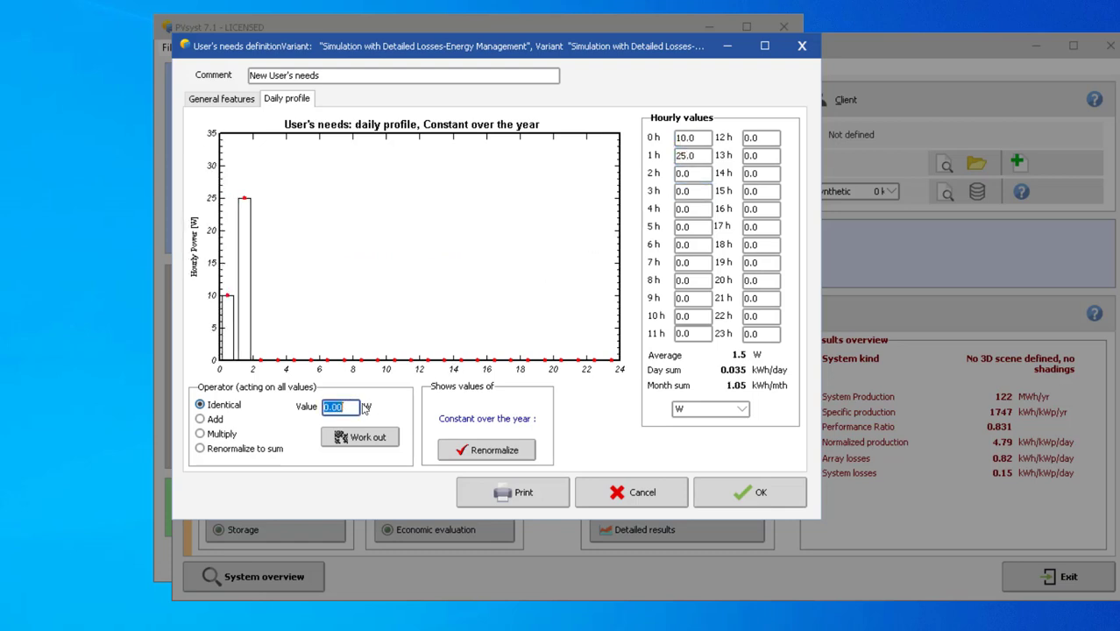
pyautogui.click(744, 407)
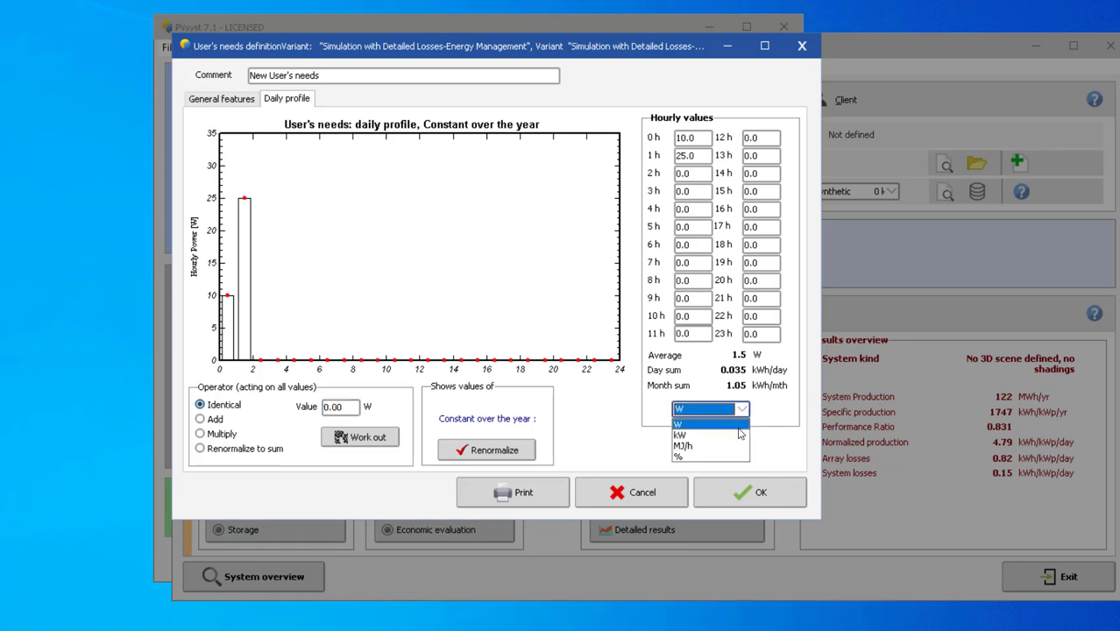
pyautogui.click(734, 440)
pyautogui.click(335, 406)
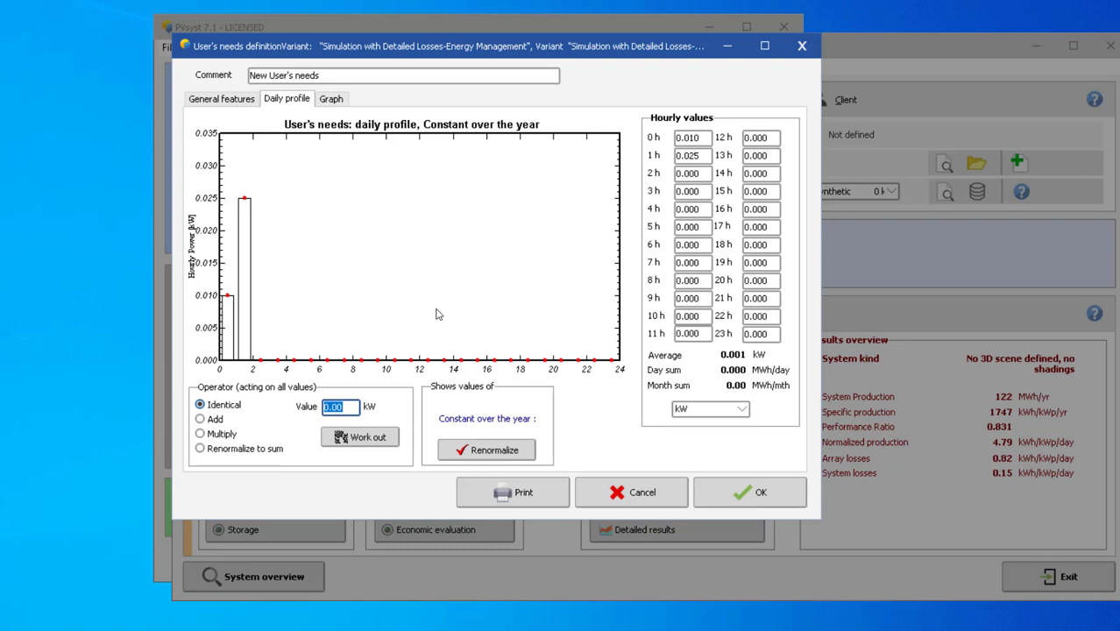
pyautogui.write('200')
pyautogui.click(367, 434)
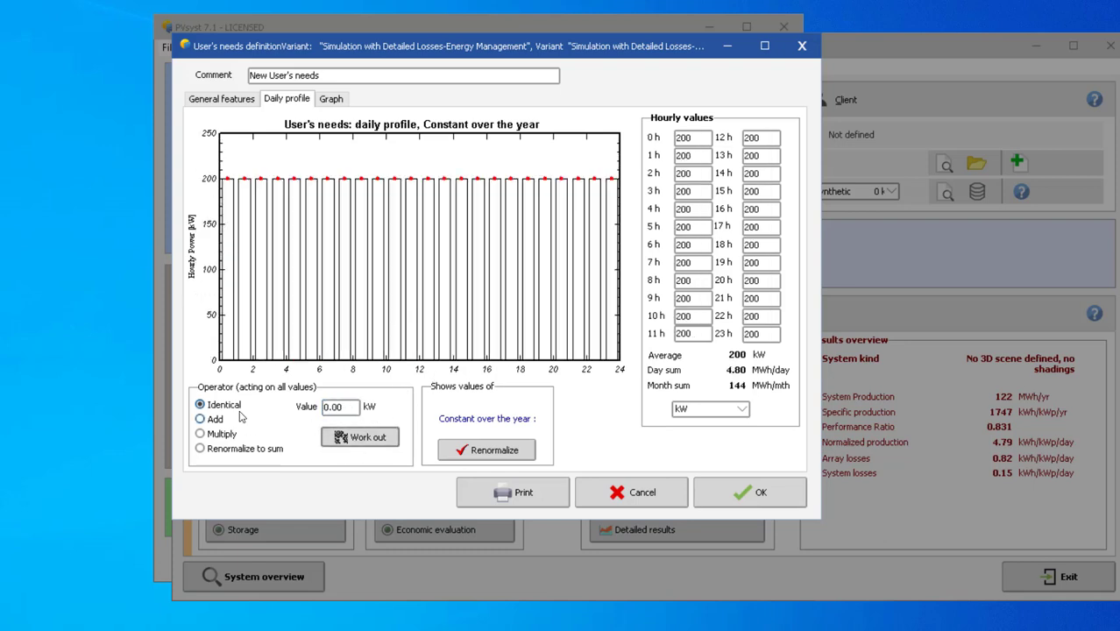
pyautogui.click(355, 408)
pyautogui.doubleClick(355, 407)
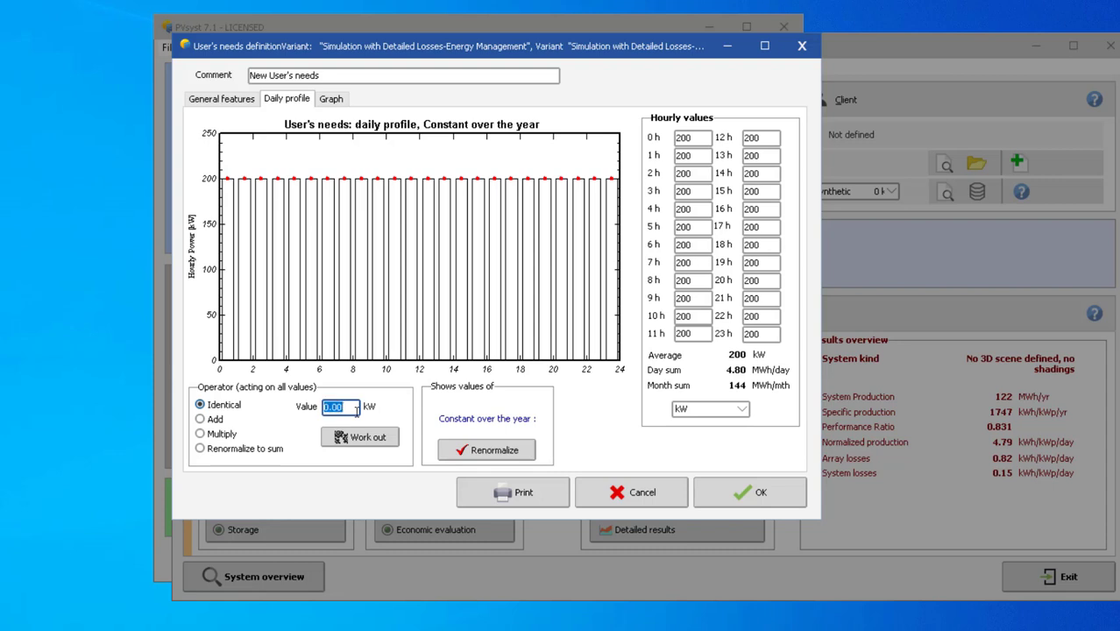
pyautogui.write('200')
pyautogui.click(359, 436)
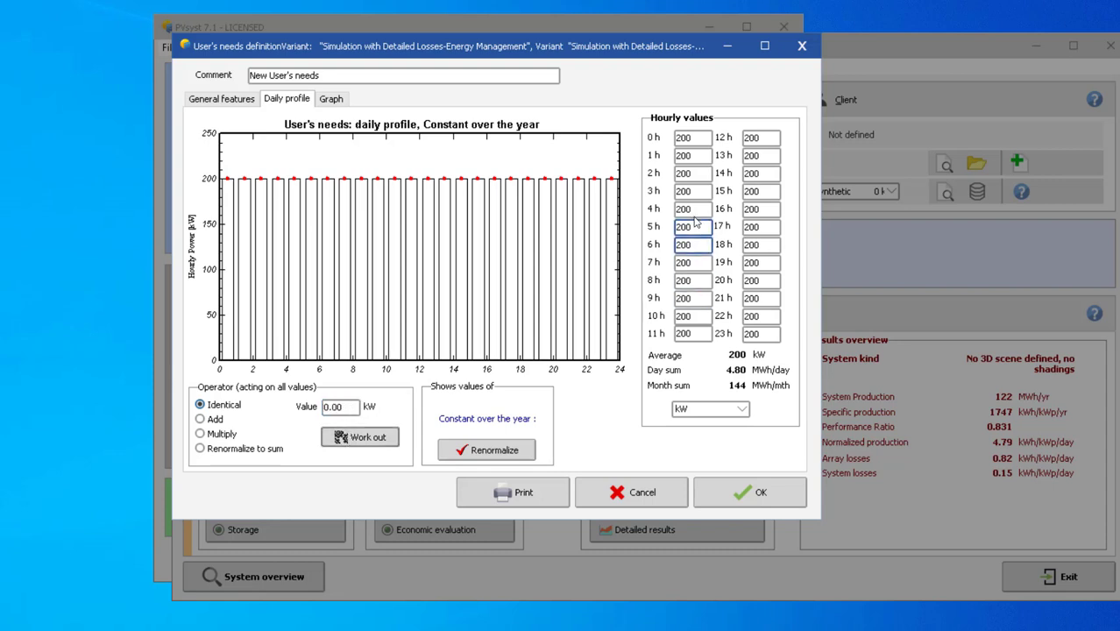
# - Set the hourly load to 150 kW at 3 h, 175 kW at 6 h, 300 kW at 9 h and 375 kW at 10 h
pyautogui.click(692, 191)
pyautogui.doubleClick(687, 191)
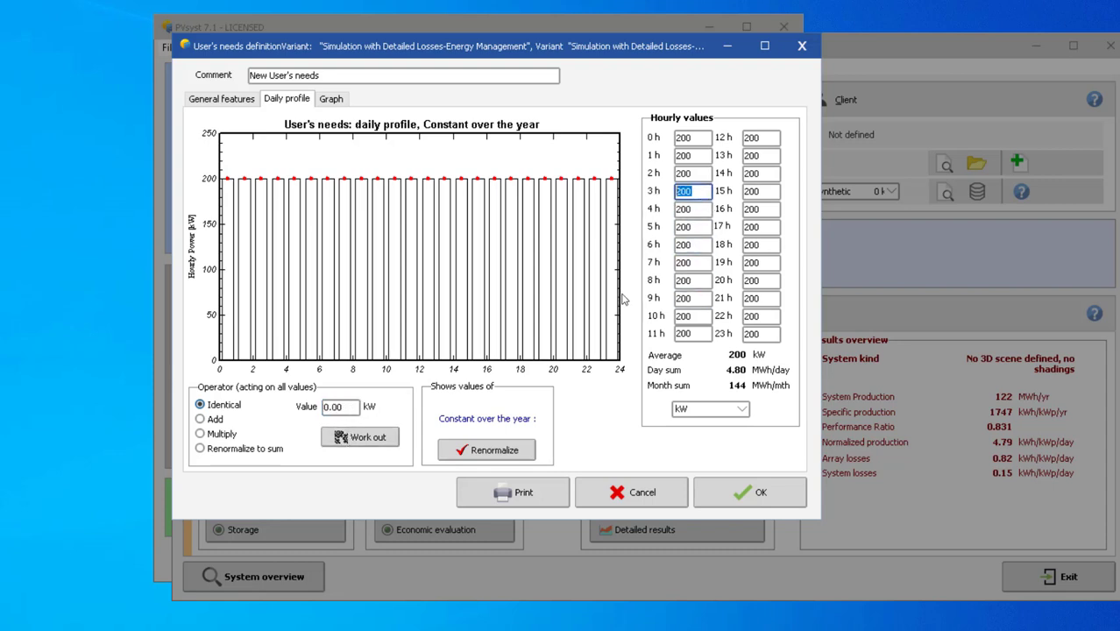
pyautogui.write('150')
pyautogui.doubleClick(689, 245)
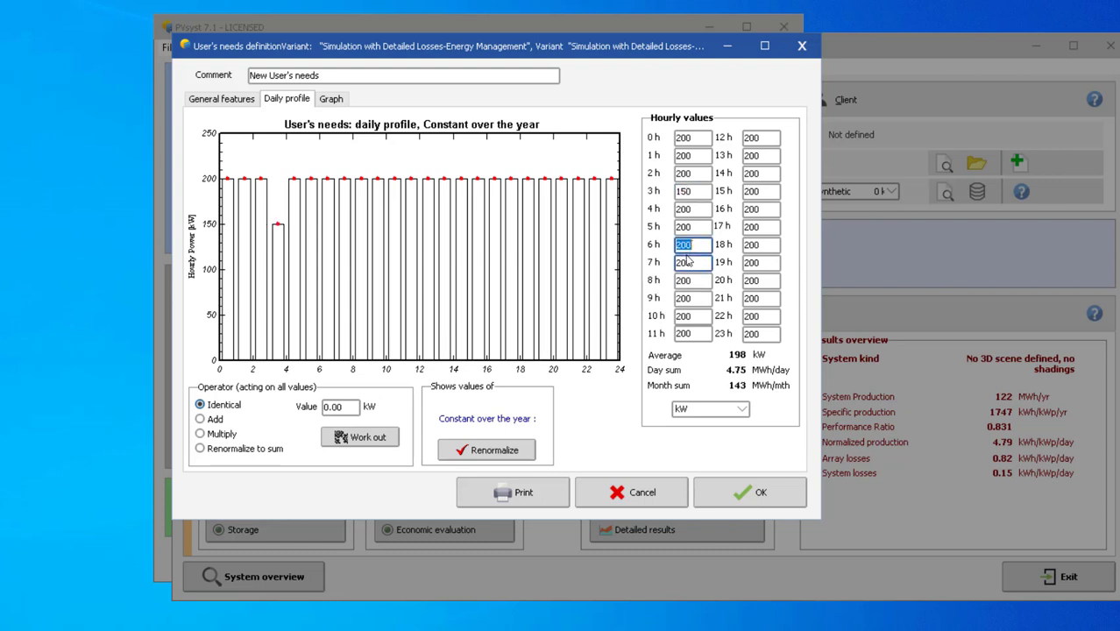
pyautogui.write('175')
pyautogui.doubleClick(692, 298)
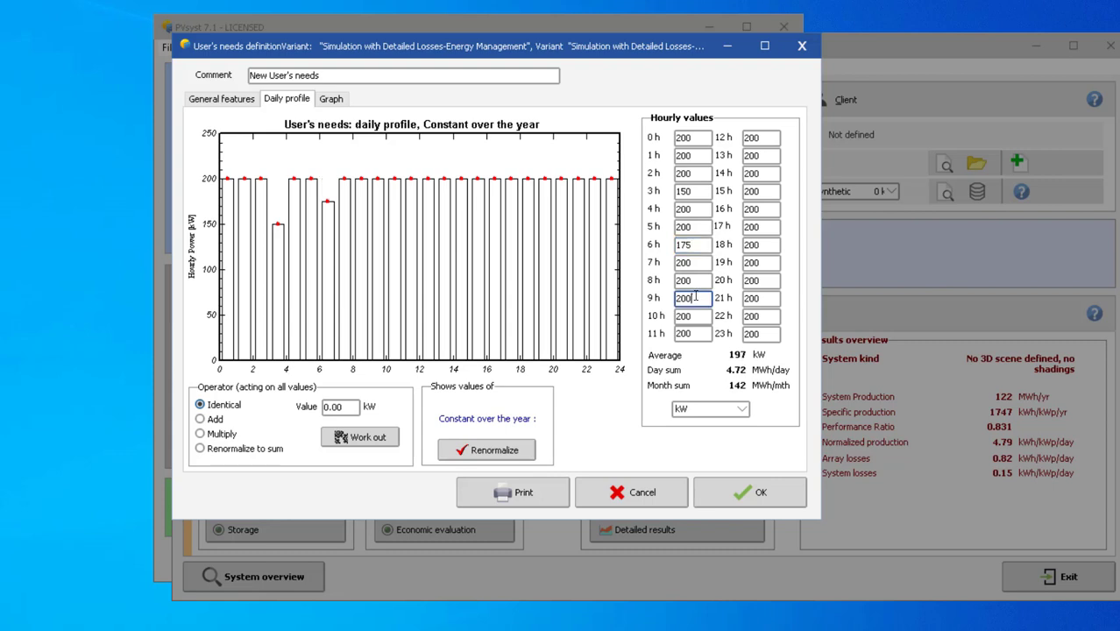
pyautogui.write('300')
pyautogui.doubleClick(687, 316)
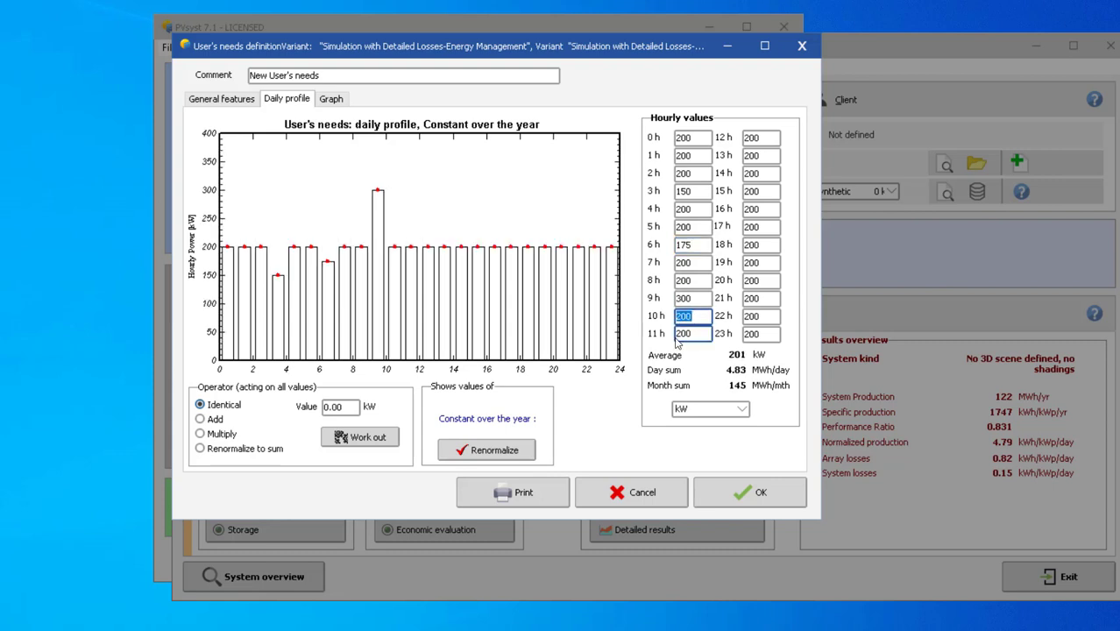
pyautogui.write('375')
pyautogui.press('Up')
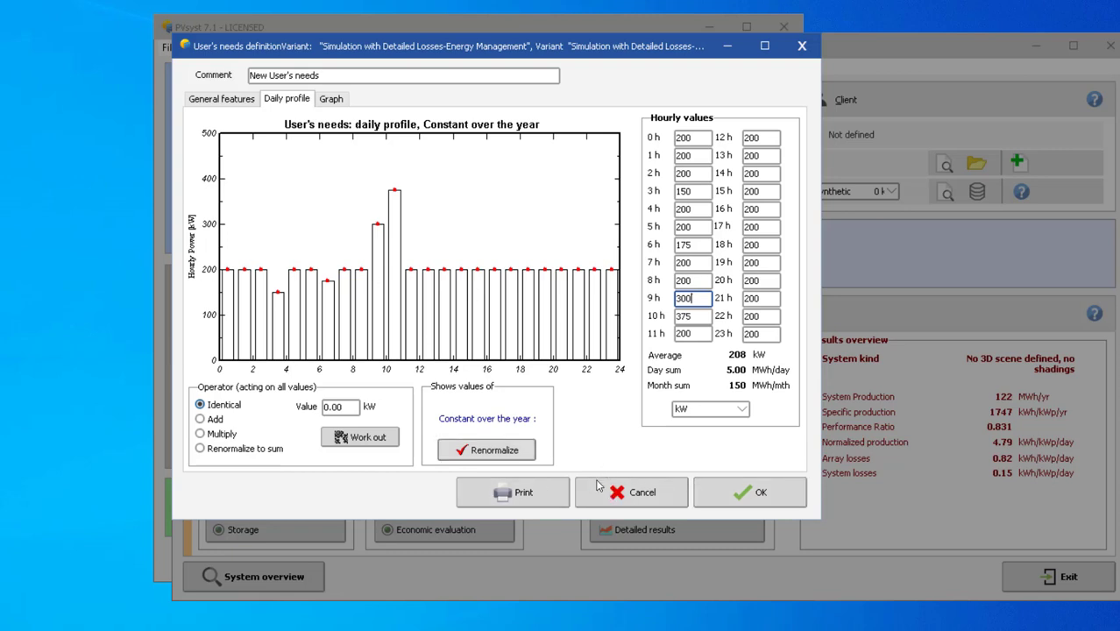
# - Examine the load graph of the daily profile, changing from monthly to daily and hourly values
pyautogui.click(331, 99)
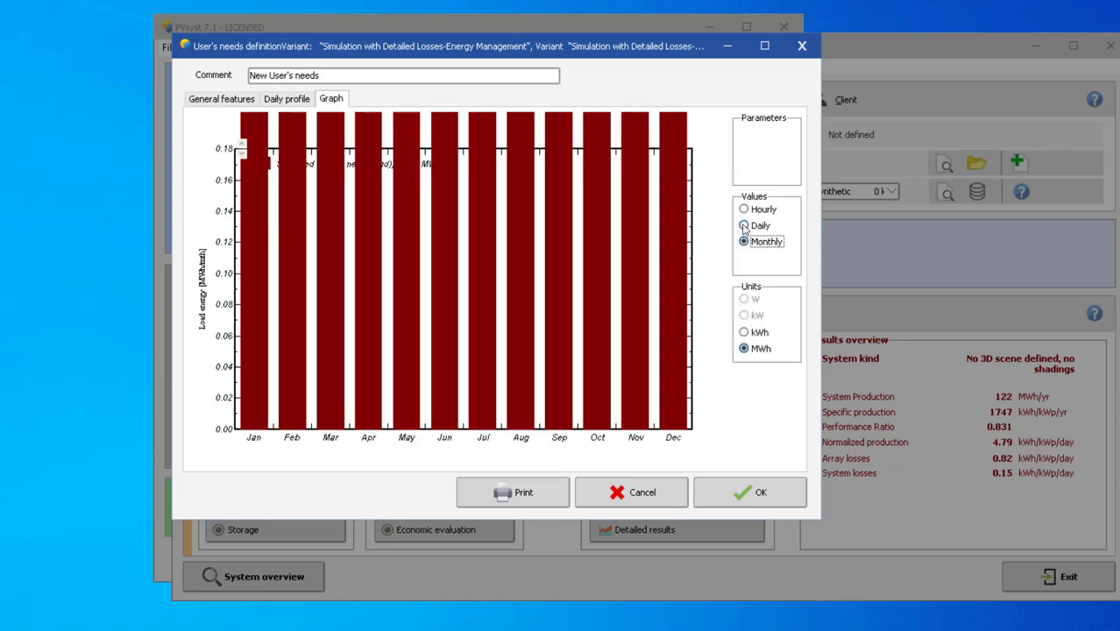
pyautogui.click(744, 226)
pyautogui.click(743, 209)
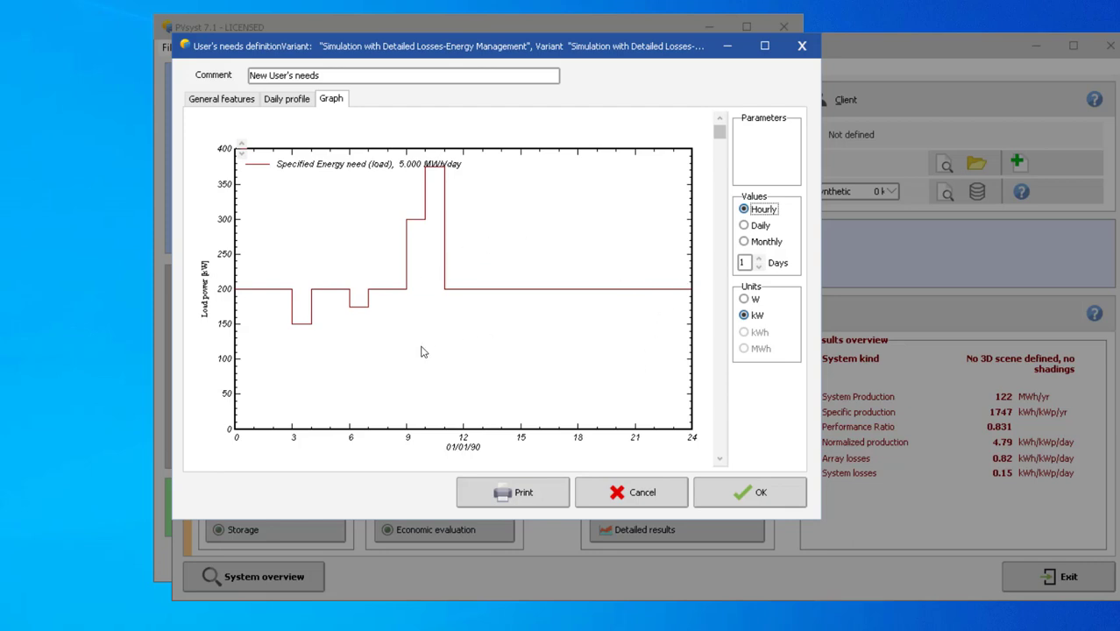
# - Try seasonal modulation, weekly modulation and monthly normalization for the daily profiles
pyautogui.click(224, 99)
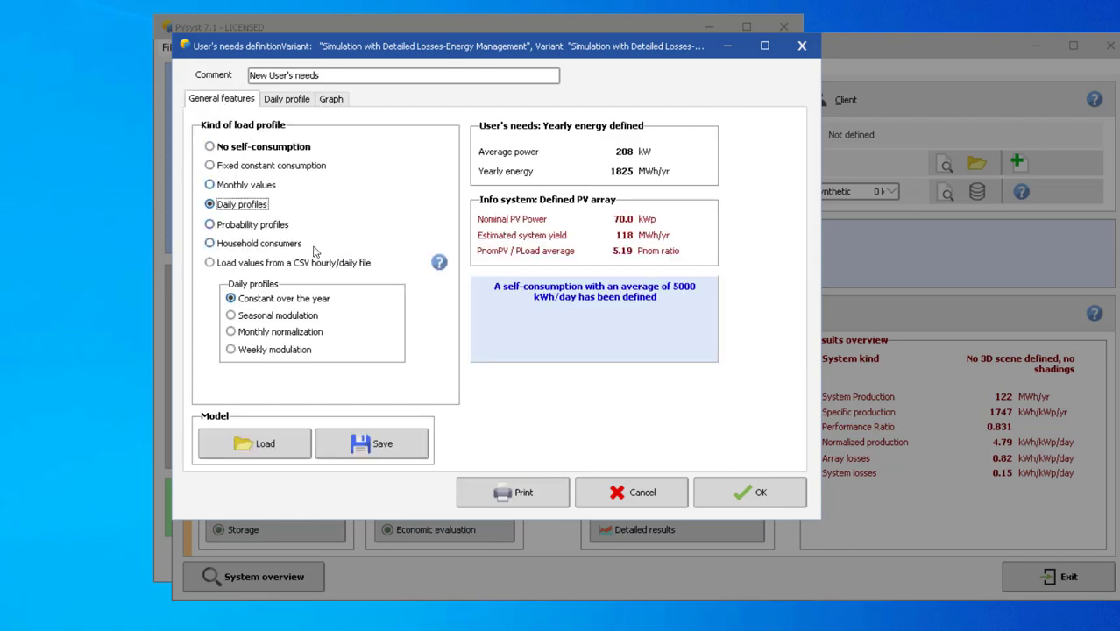
pyautogui.click(265, 317)
pyautogui.click(271, 334)
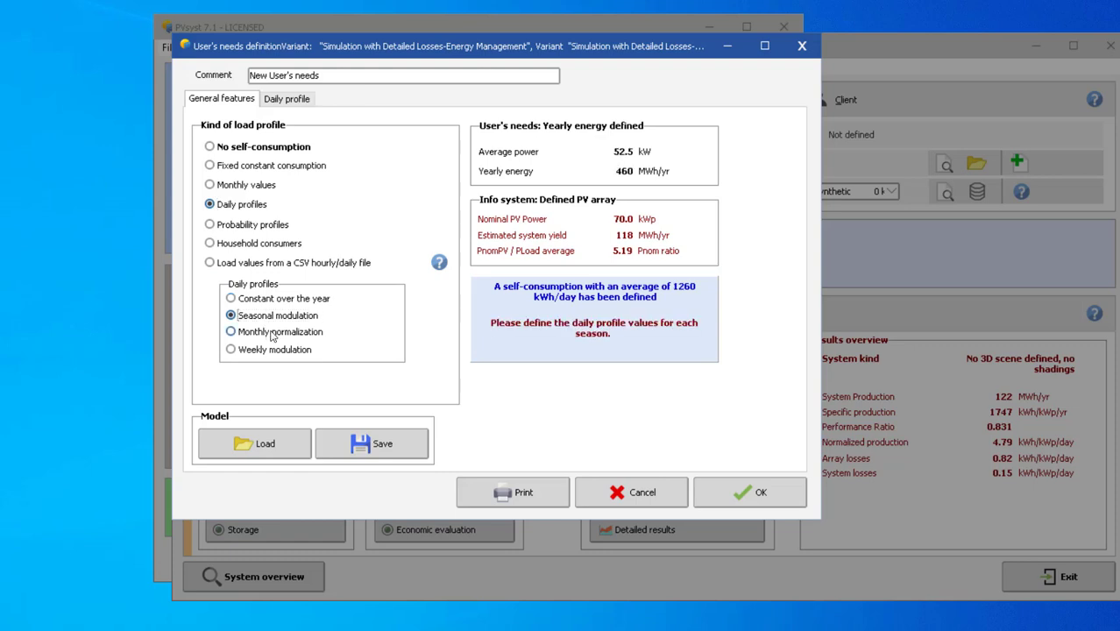
pyautogui.click(273, 352)
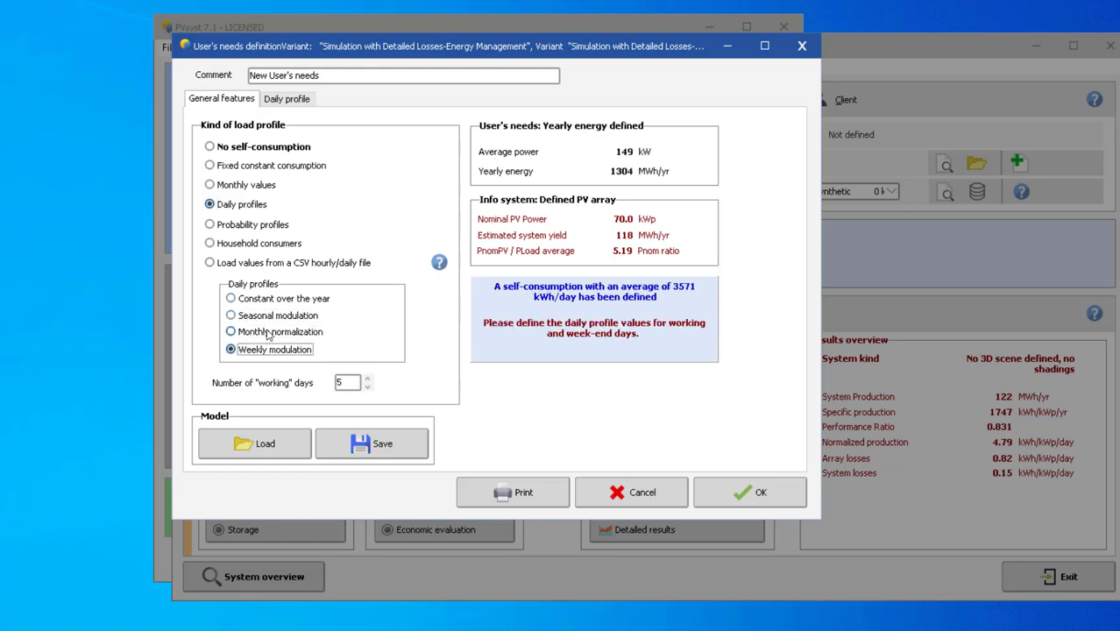
pyautogui.click(269, 333)
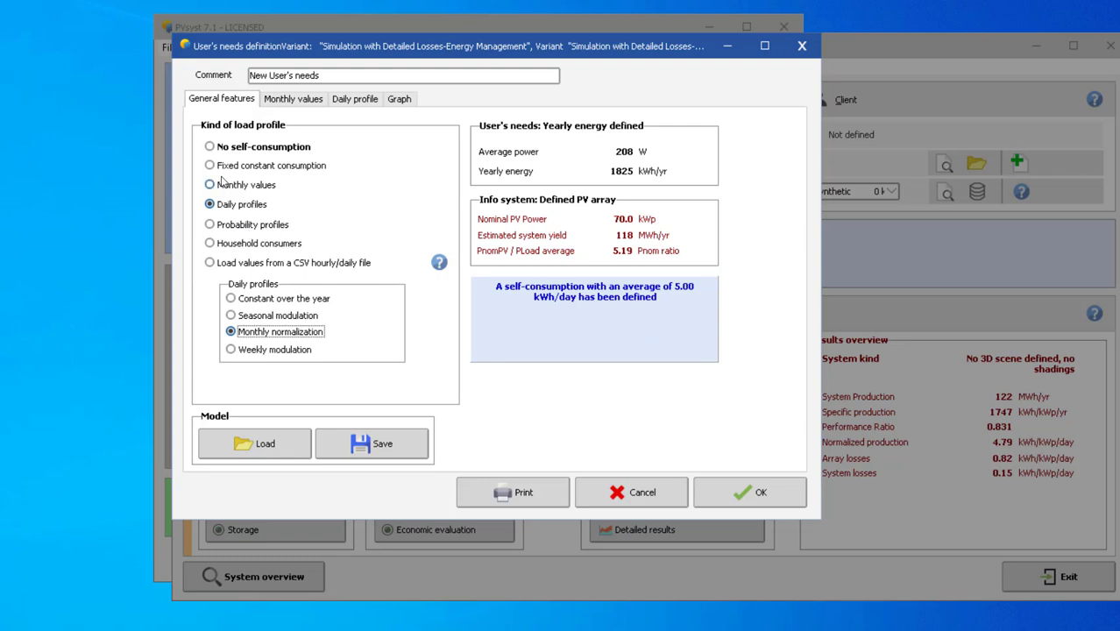
# - Change the load profile to probability profiles and set the bin step of the power scale to 50 kW
pyautogui.click(243, 227)
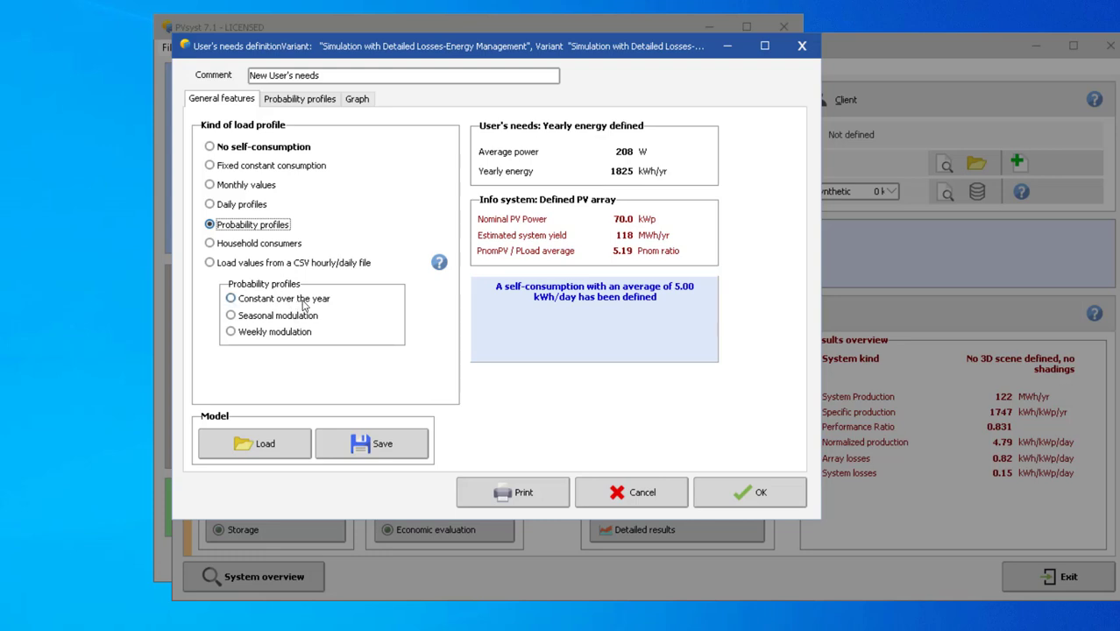
pyautogui.click(301, 100)
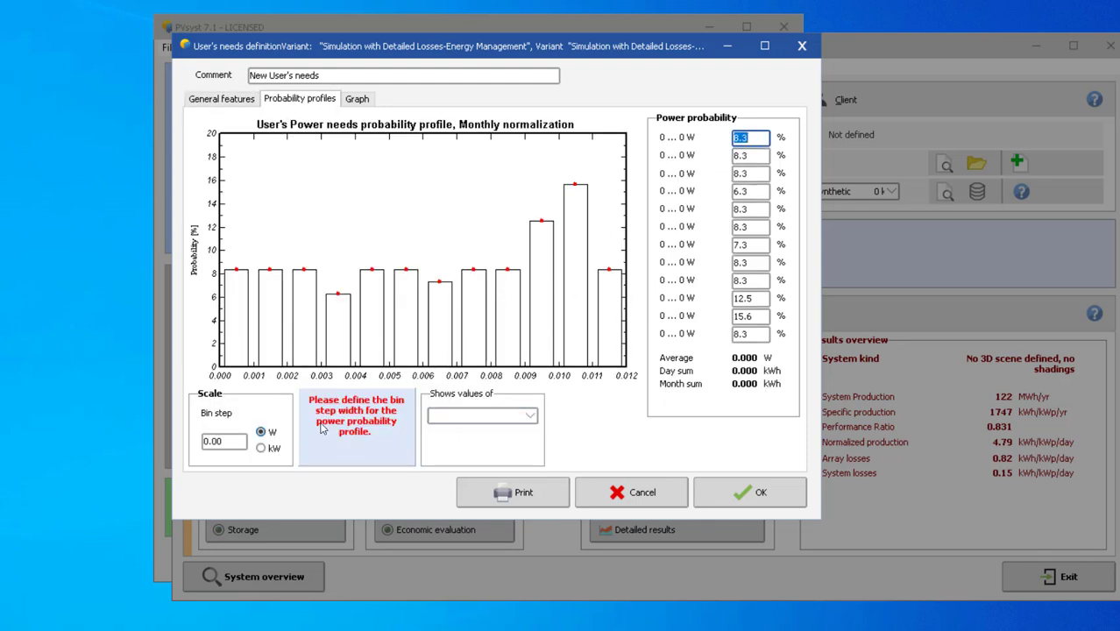
pyautogui.click(261, 448)
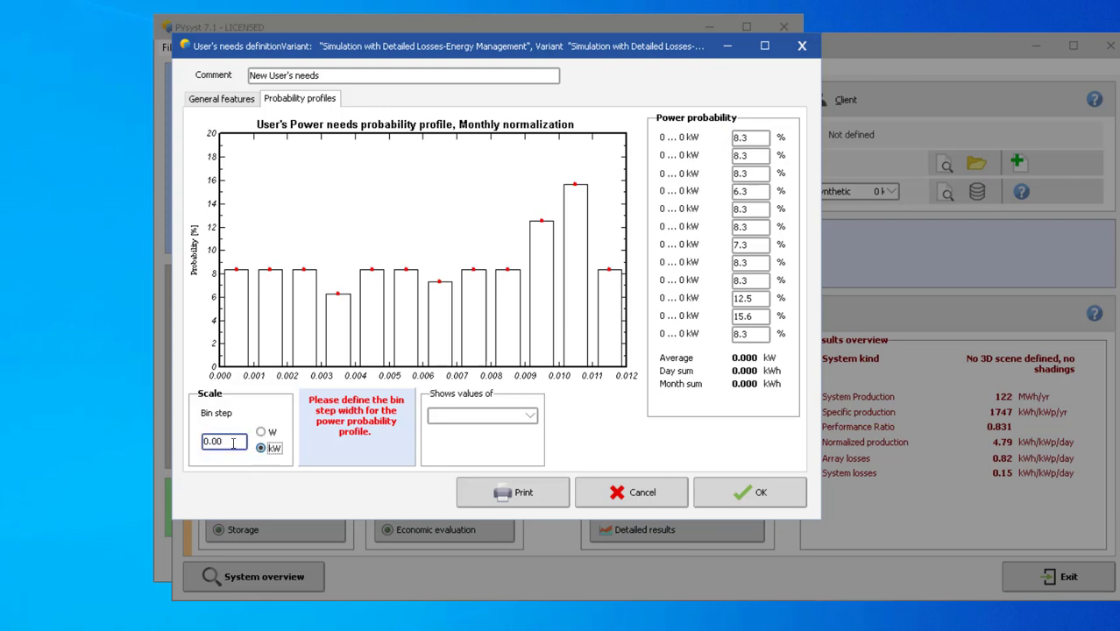
pyautogui.doubleClick(232, 441)
pyautogui.write('1')
pyautogui.write('50')
pyautogui.click(455, 417)
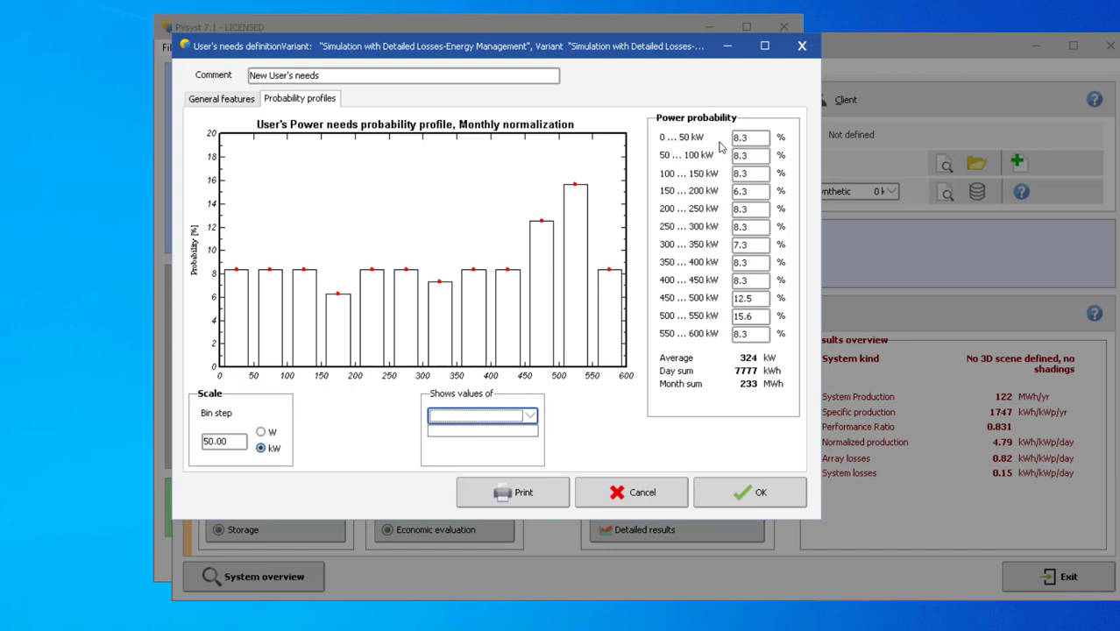
# - Set the power probability to 5 % for the 0–50 kW bin and 15 % for the 100–150 kW bin
pyautogui.click(755, 138)
pyautogui.click(756, 138)
pyautogui.doubleClick(754, 139)
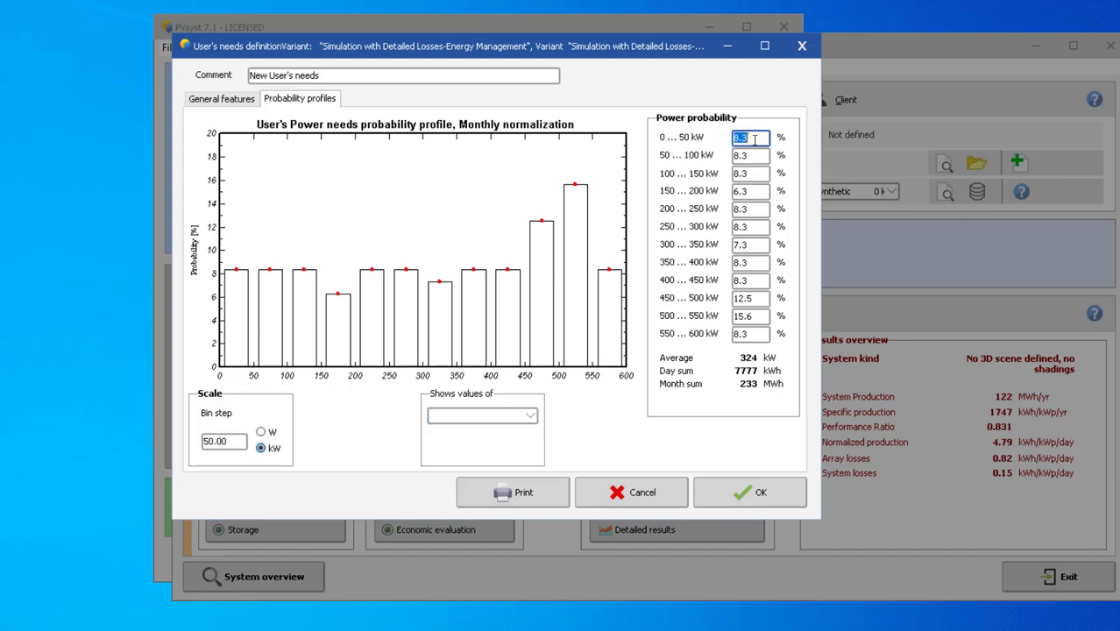
pyautogui.write('5')
pyautogui.press('Return')
pyautogui.doubleClick(755, 172)
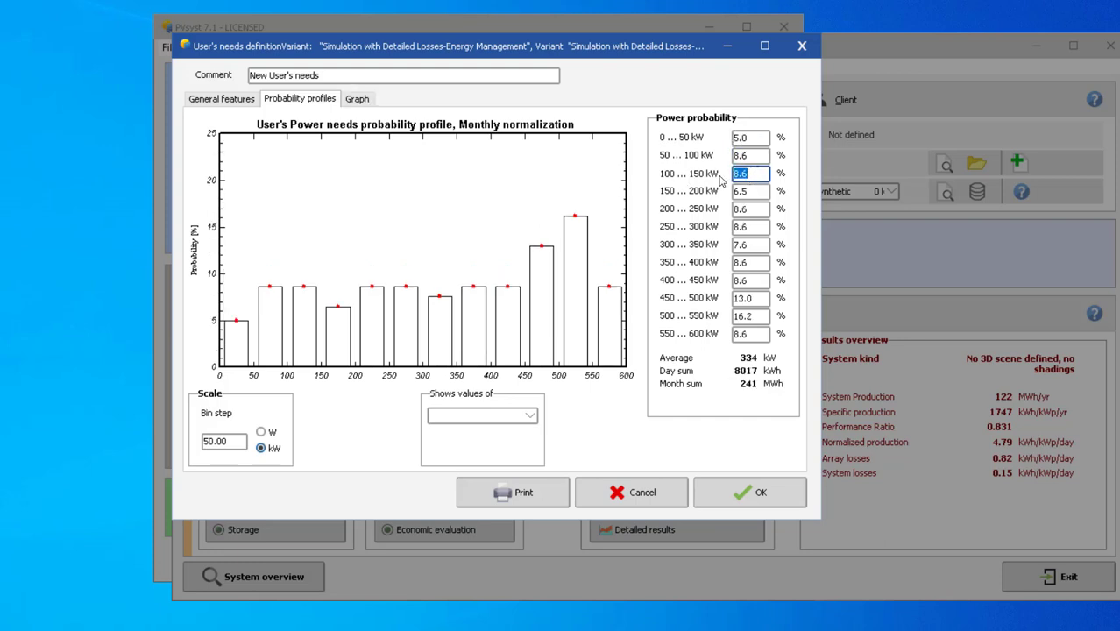
pyautogui.write('16.2')
pyautogui.press('Return')
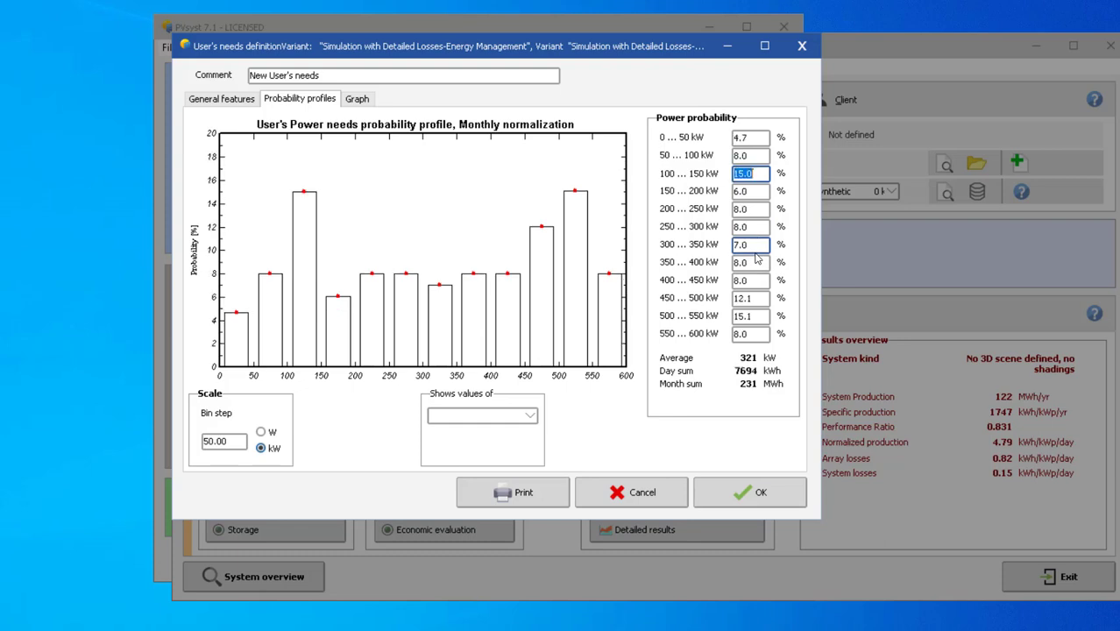
pyautogui.press('BackSpace')
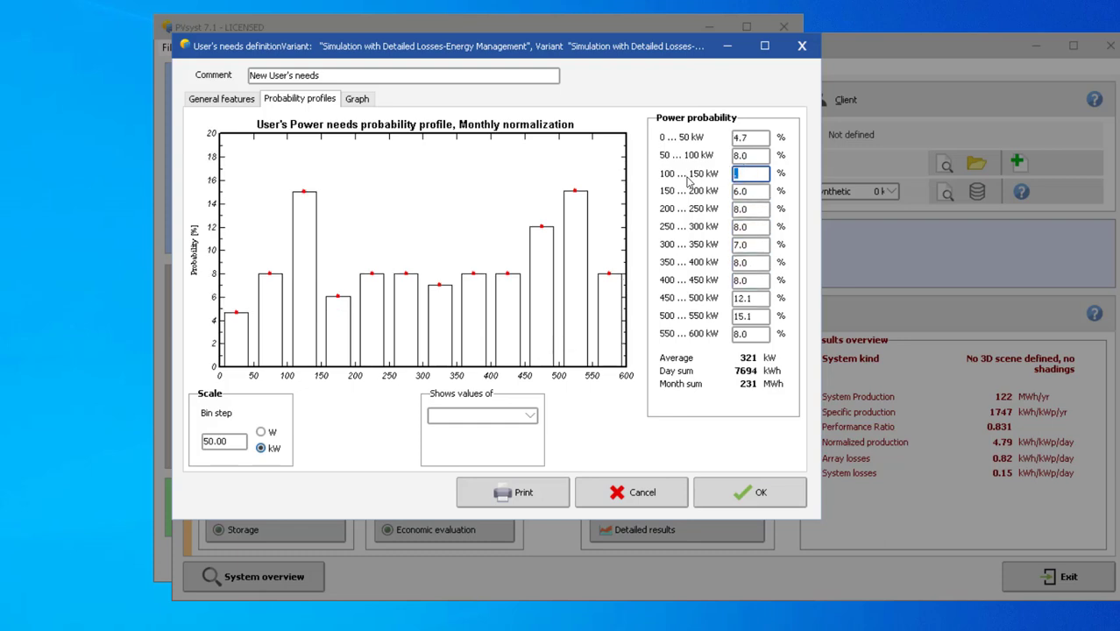
pyautogui.write('15')
pyautogui.press('Return')
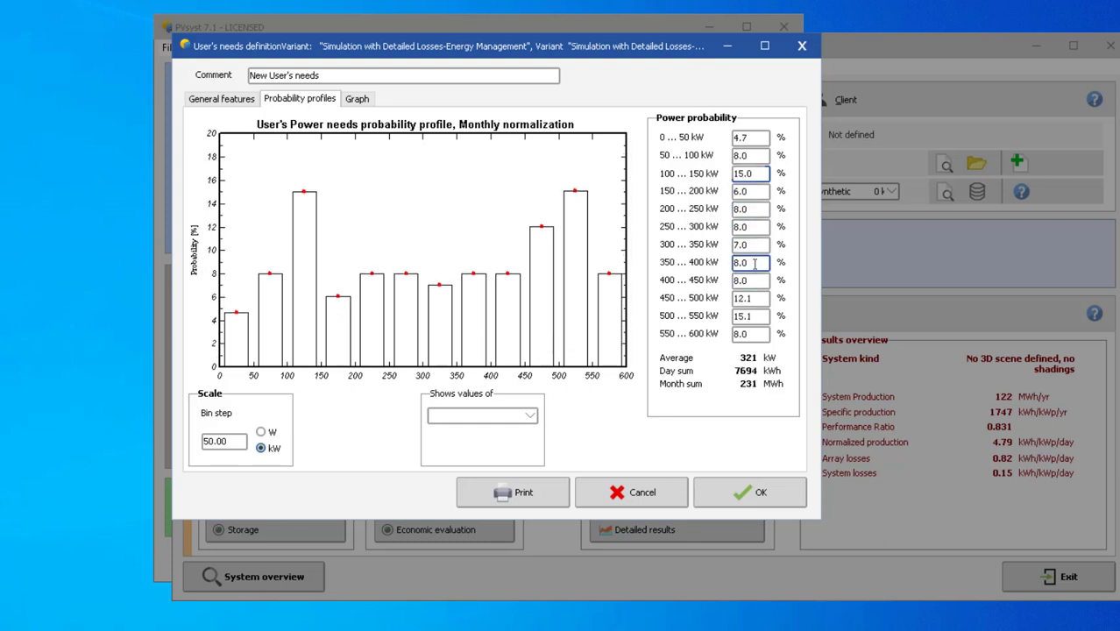
# - Set the power probability to 7 % for the 350–400 kW bin and 3 % for the 450–500 kW bin
pyautogui.doubleClick(753, 263)
pyautogui.write('7')
pyautogui.press('Return')
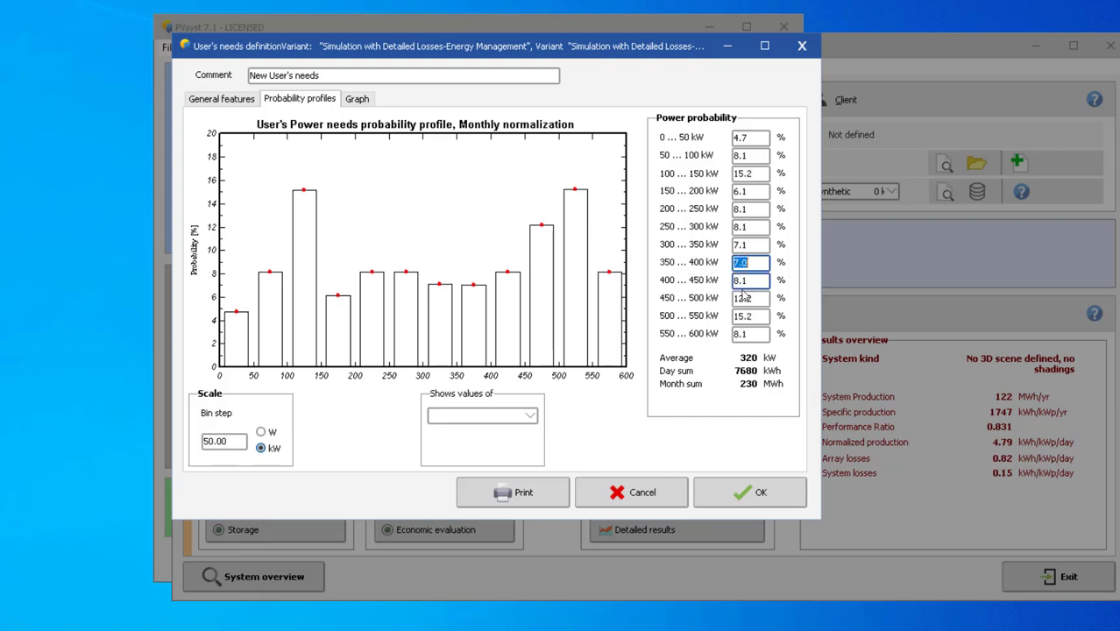
pyautogui.doubleClick(751, 298)
pyautogui.write('3')
pyautogui.press('Return')
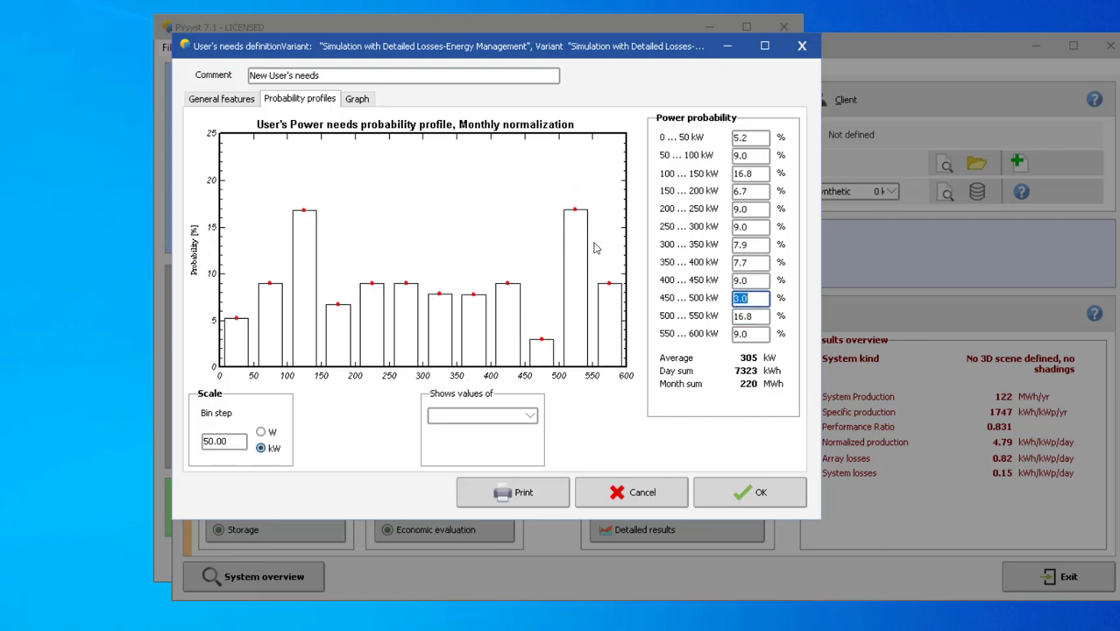
# - View the load graph for the probability profiles, dismiss the error, and return to the general features
pyautogui.click(345, 106)
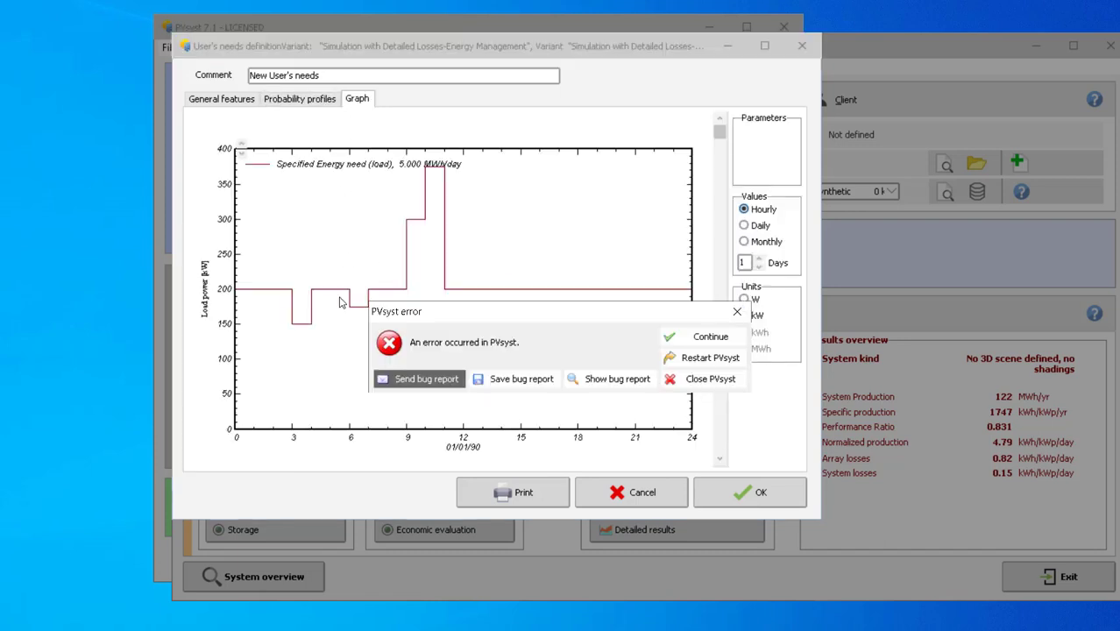
pyautogui.click(698, 343)
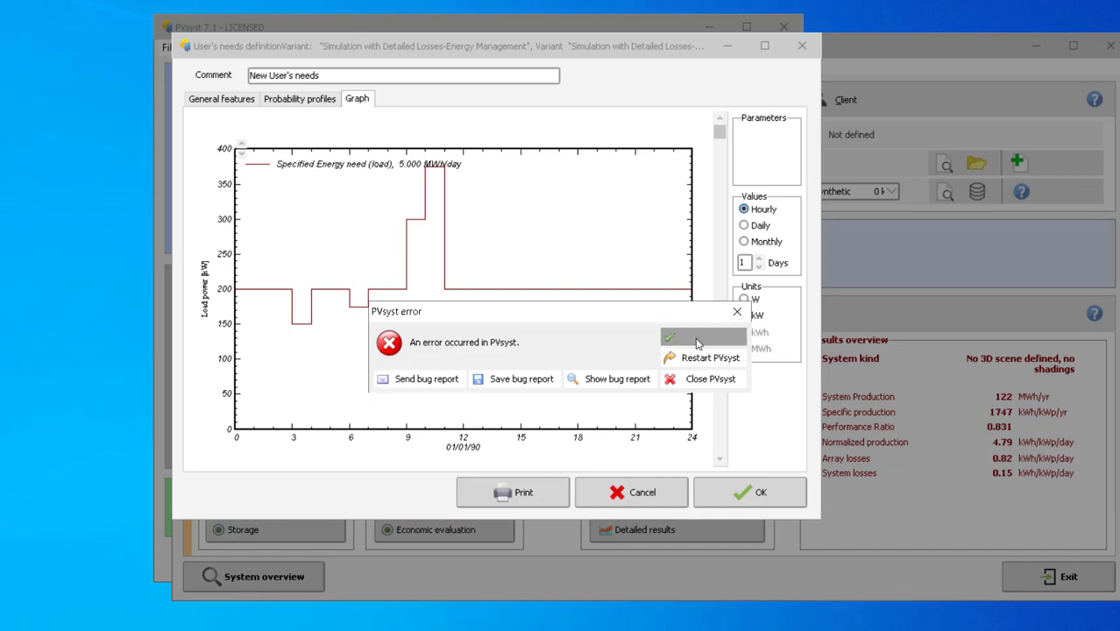
pyautogui.click(698, 342)
pyautogui.click(222, 100)
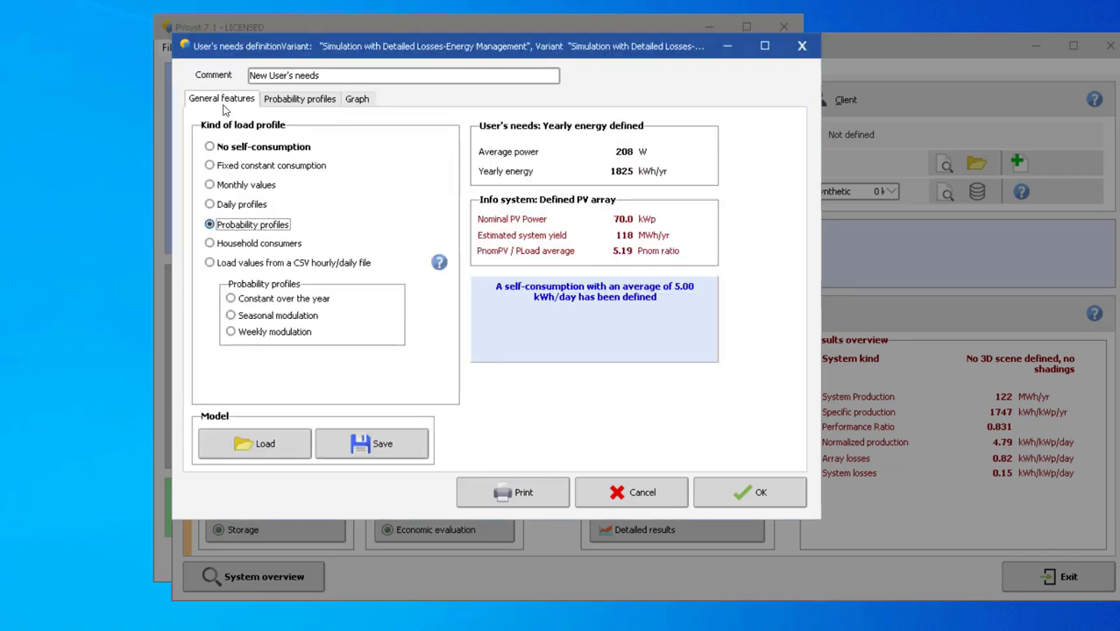
# - Change the load profile to household consumers, constant over the year, and open the household use definition
pyautogui.click(633, 501)
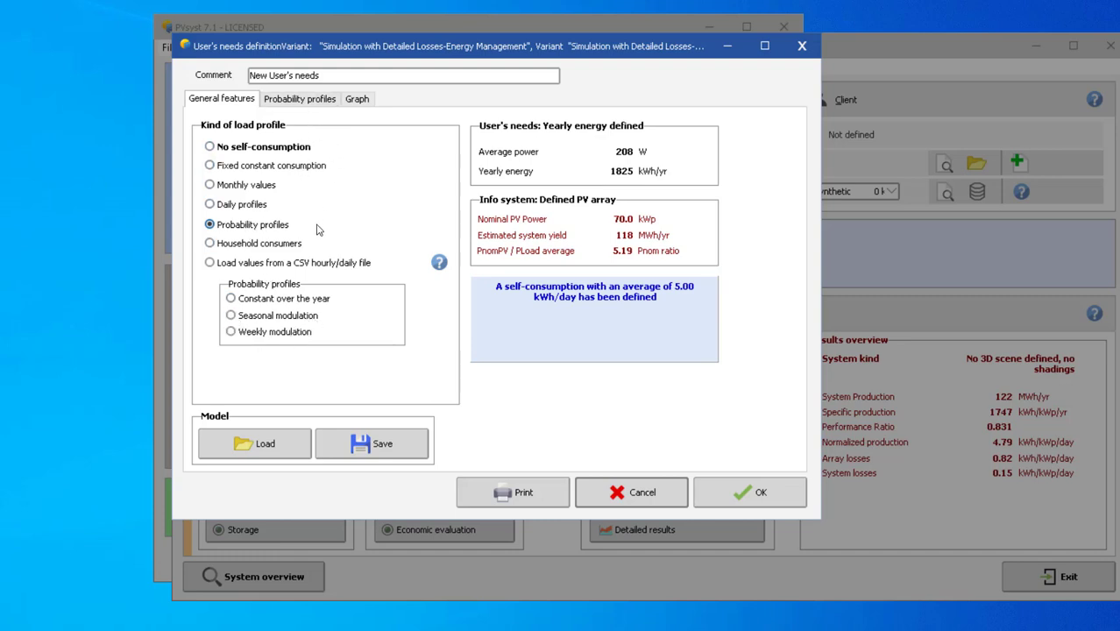
pyautogui.click(242, 251)
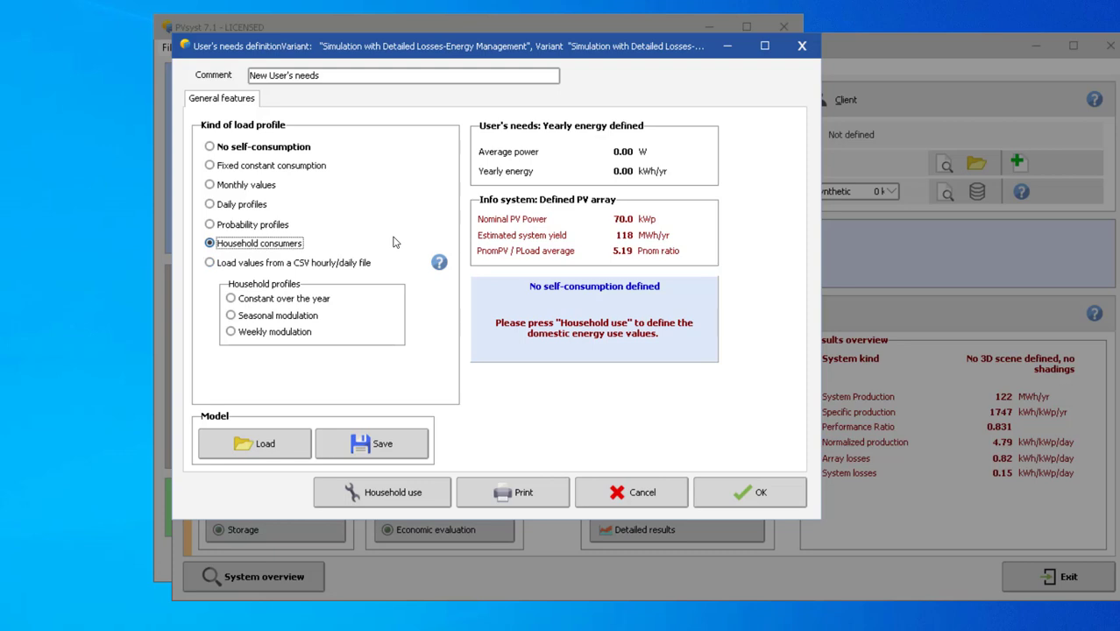
pyautogui.click(300, 299)
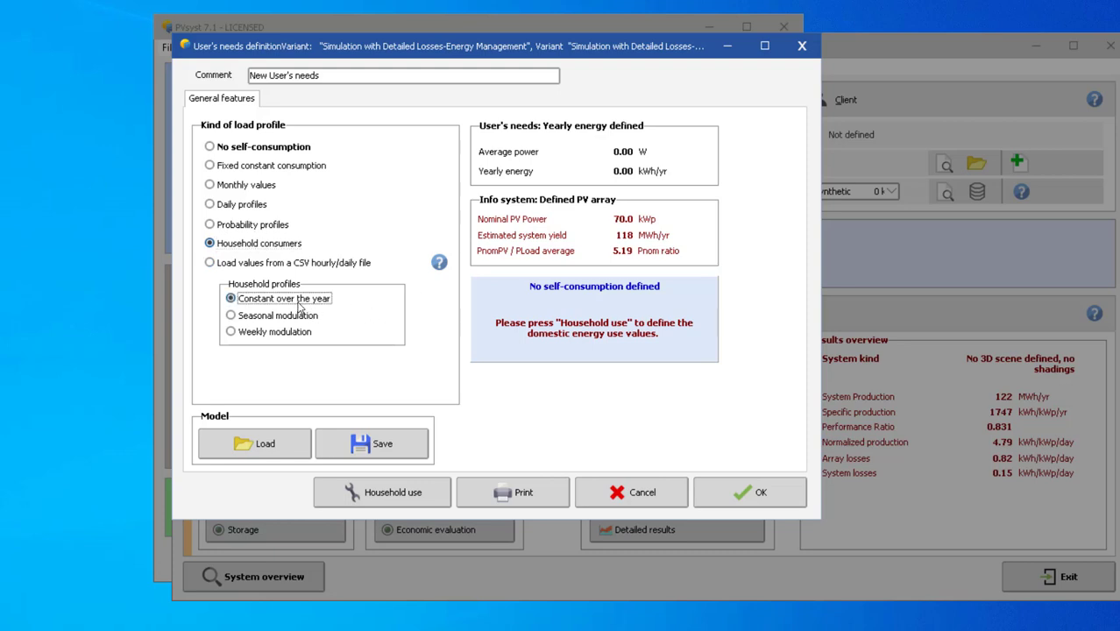
pyautogui.click(279, 316)
pyautogui.click(274, 245)
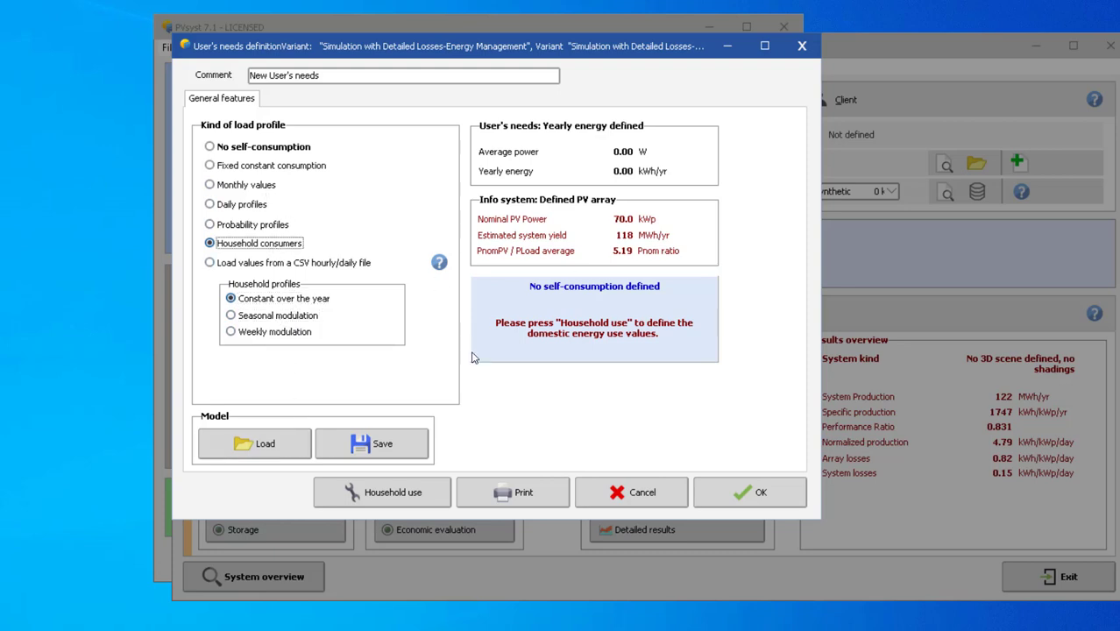
pyautogui.click(402, 496)
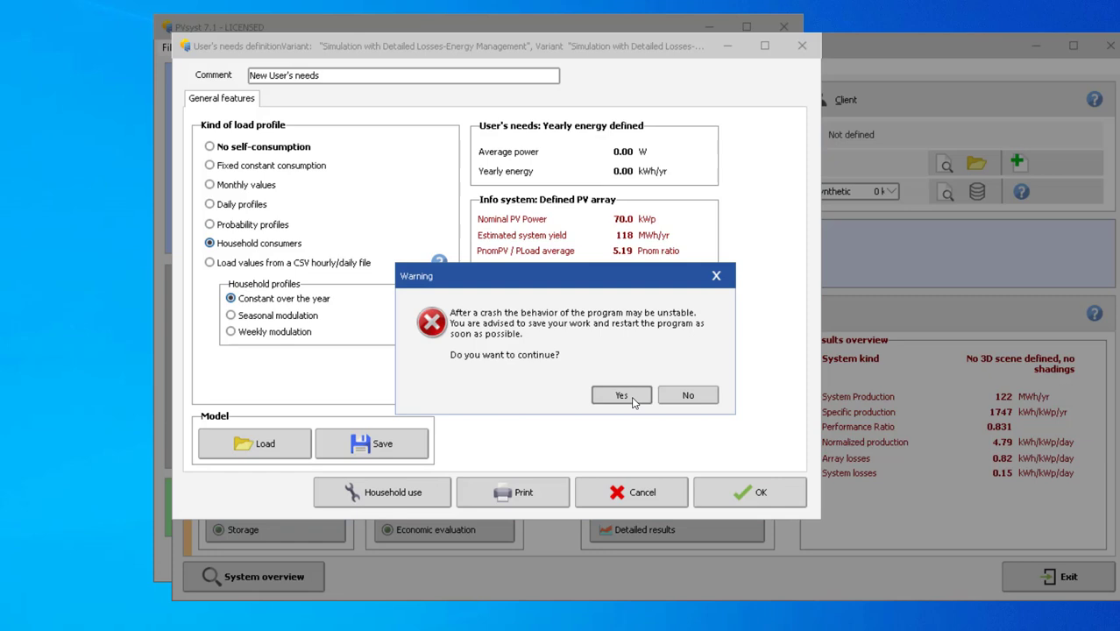
pyautogui.click(622, 396)
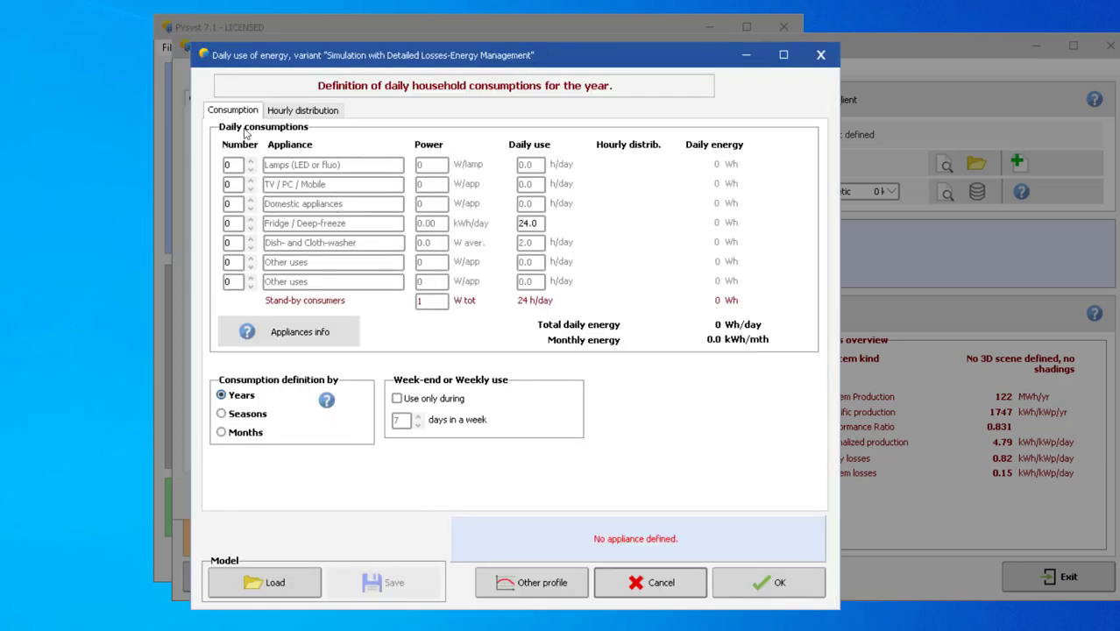
# - Set the lamps in the daily consumptions table to a number of 5 with a power of 10 W each
pyautogui.click(241, 164)
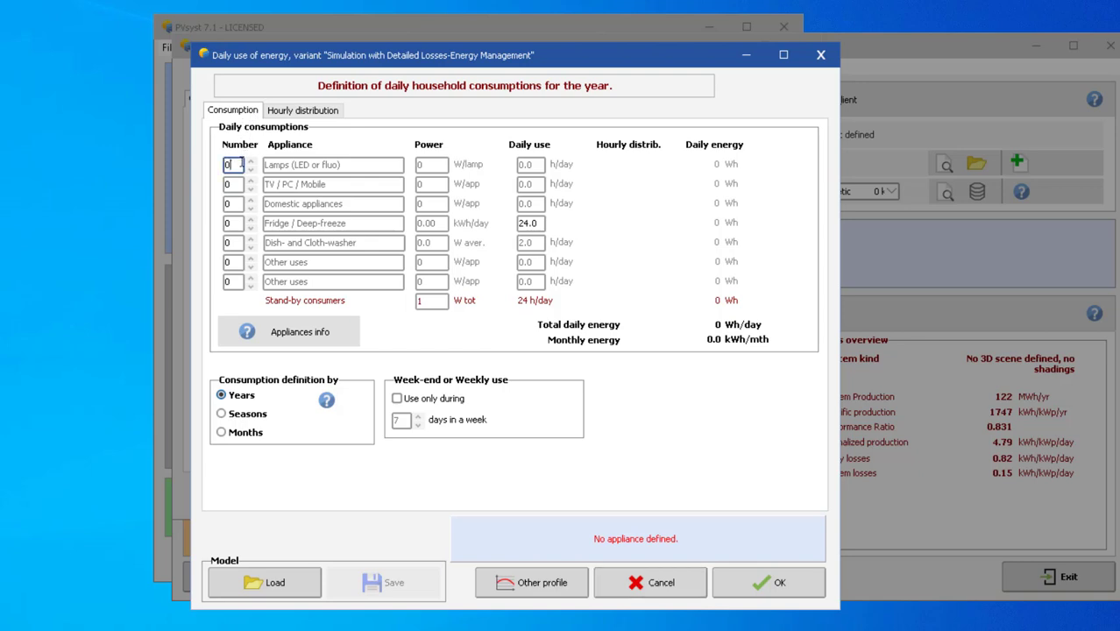
pyautogui.doubleClick(233, 165)
pyautogui.write('1')
pyautogui.click(233, 184)
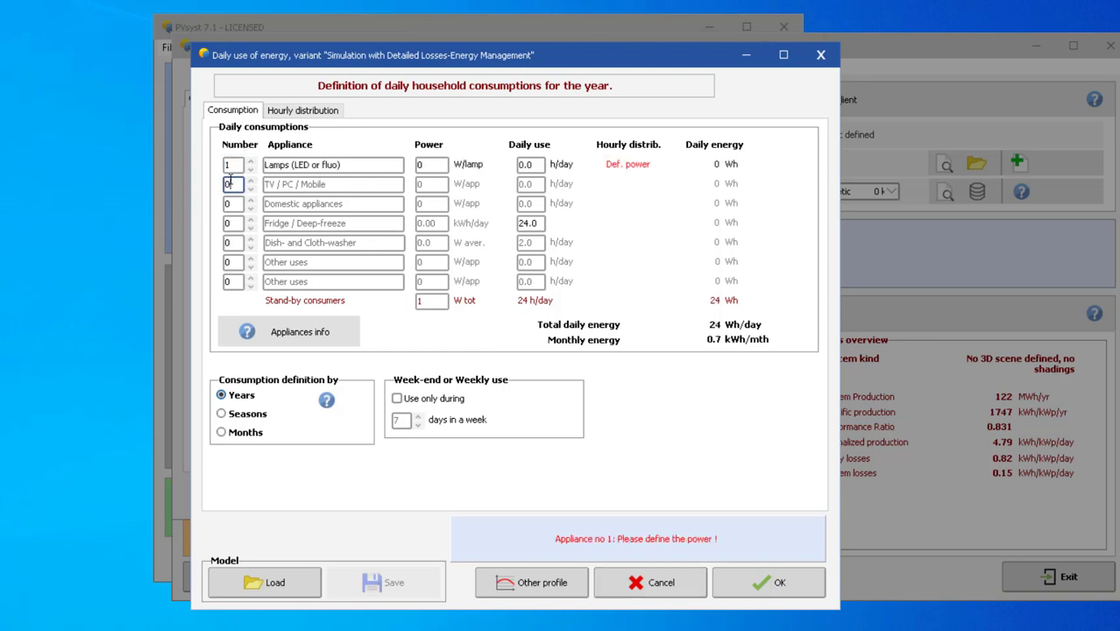
pyautogui.click(430, 165)
pyautogui.doubleClick(434, 167)
pyautogui.write('10')
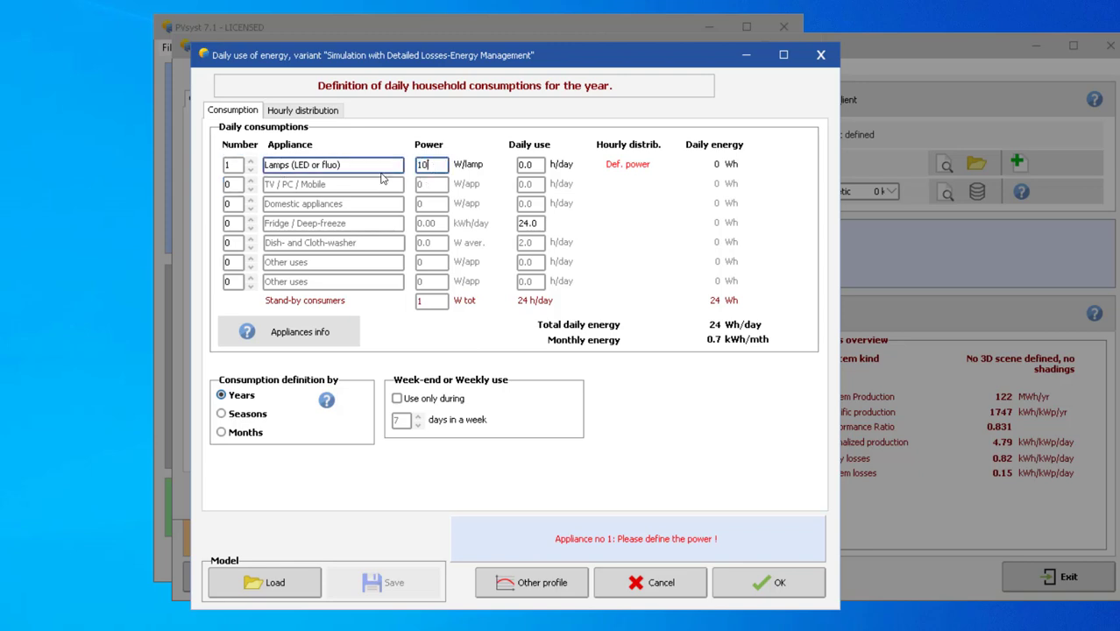
pyautogui.click(233, 184)
pyautogui.click(233, 166)
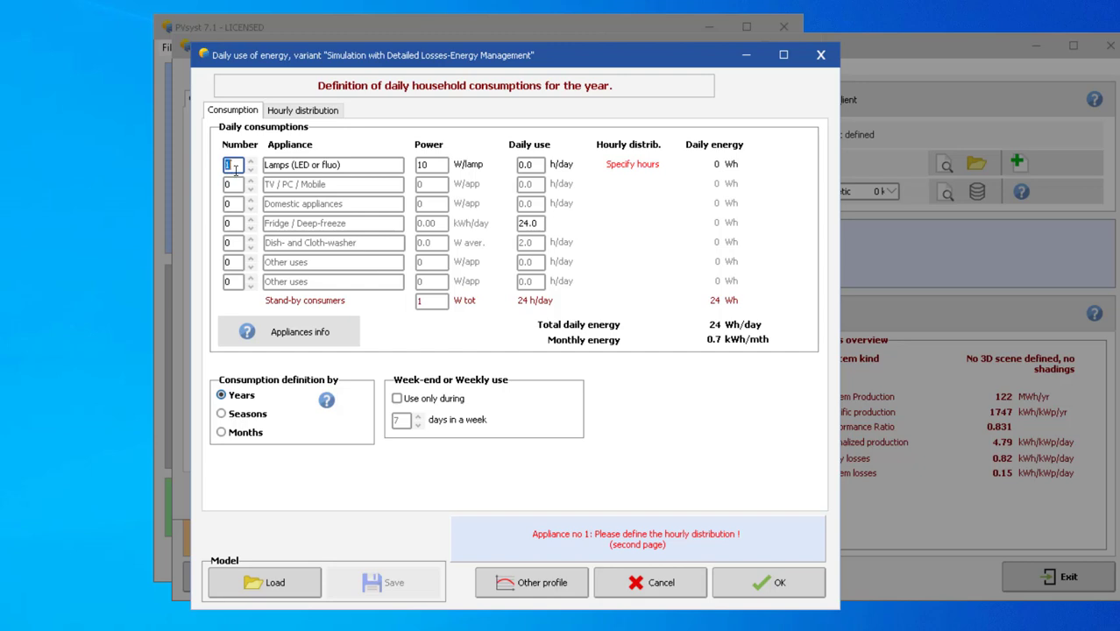
pyautogui.click(233, 184)
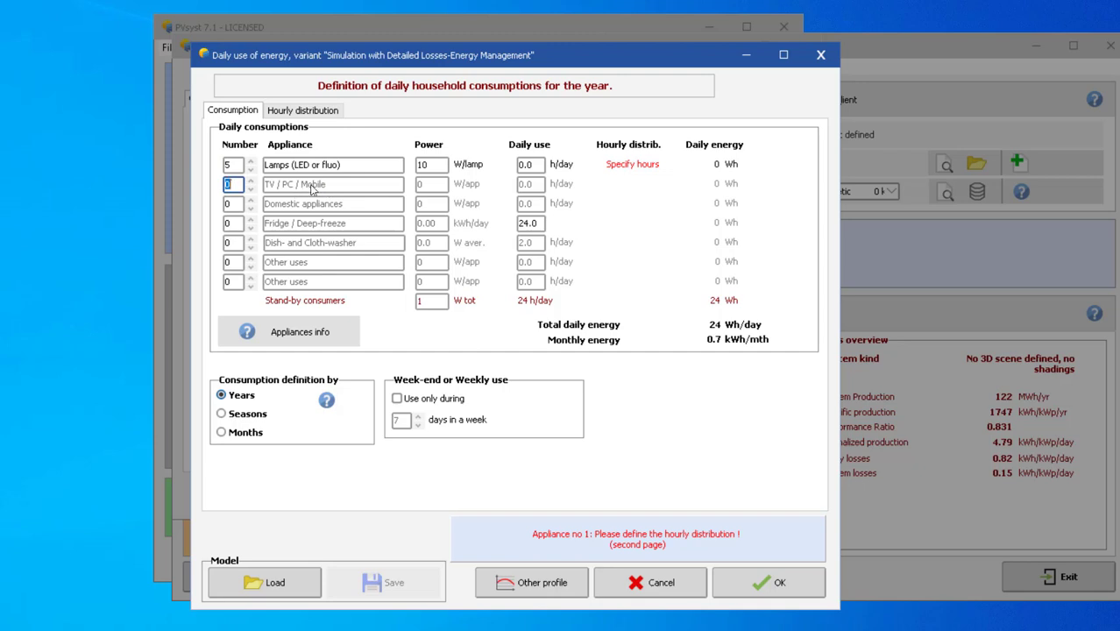
pyautogui.click(234, 164)
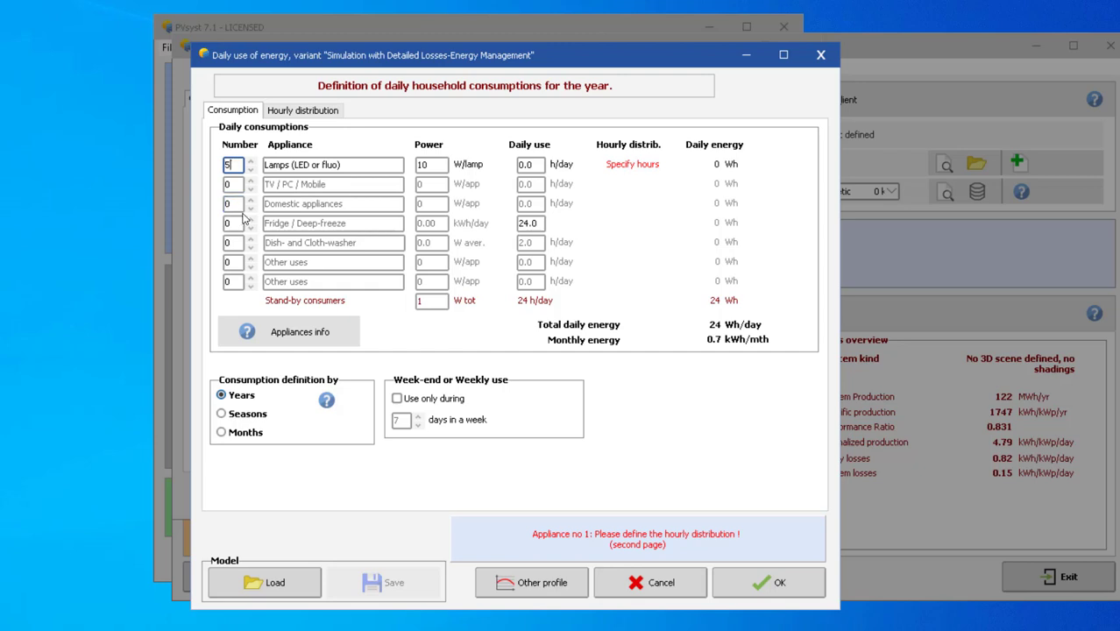
# - Set the lamps' daily use to 15 h/day and mark 15 hours in their hourly distribution, from about 22:30 to 13:30
pyautogui.click(537, 165)
pyautogui.write('15')
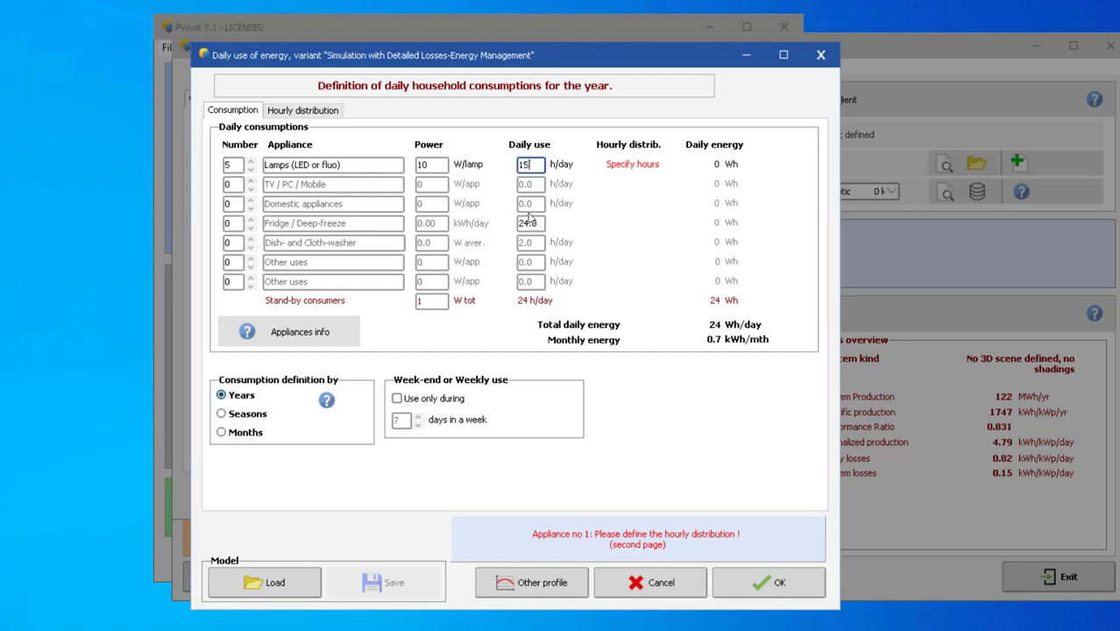
pyautogui.click(427, 165)
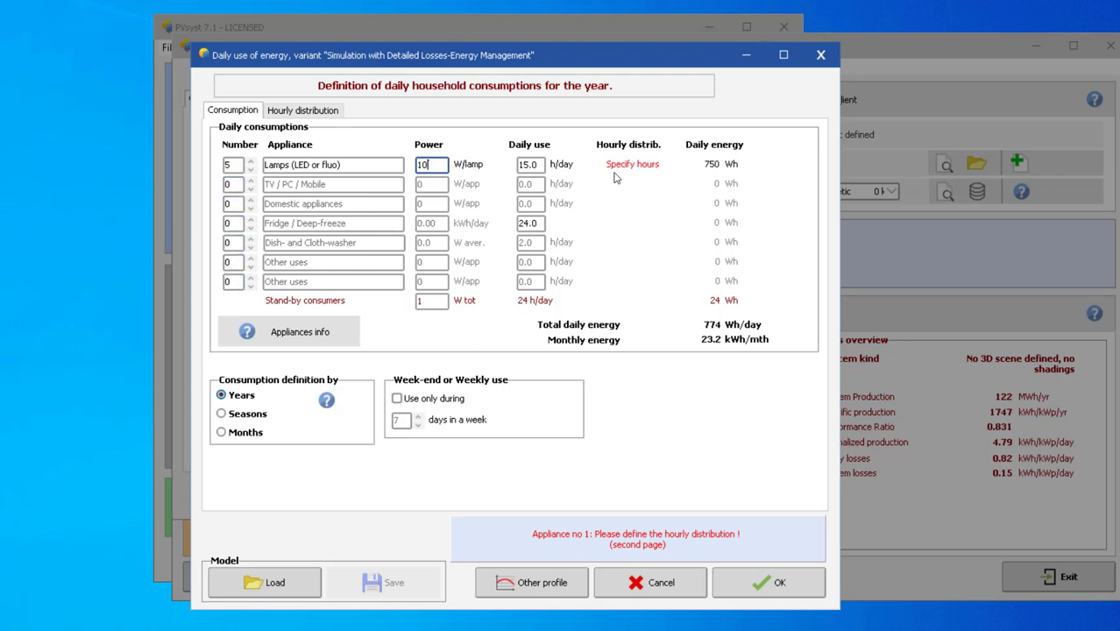
pyautogui.click(539, 165)
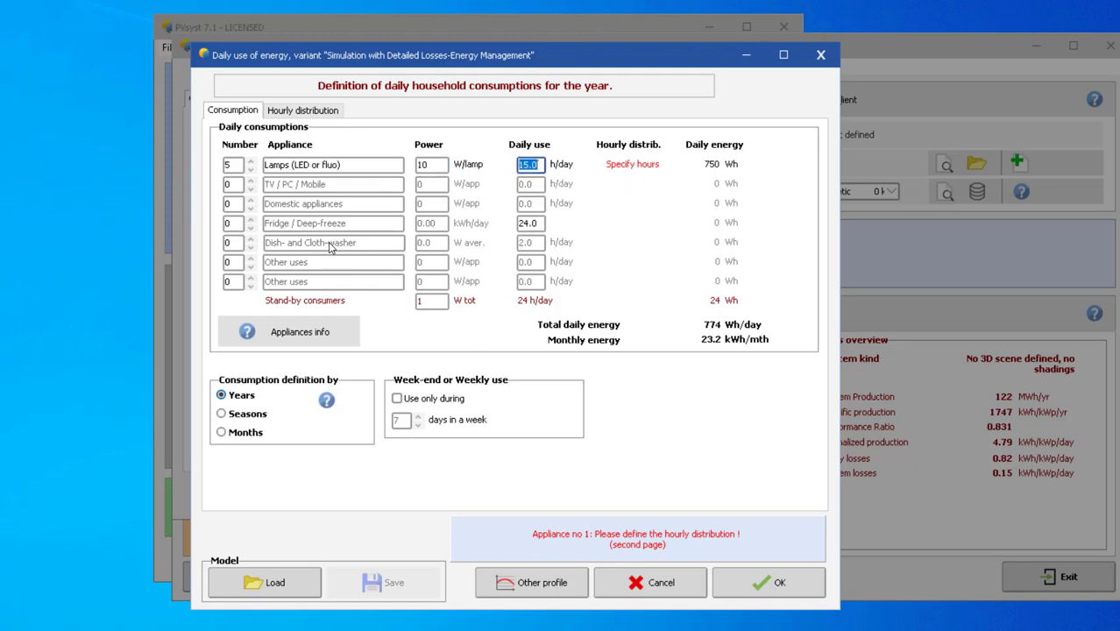
pyautogui.click(294, 112)
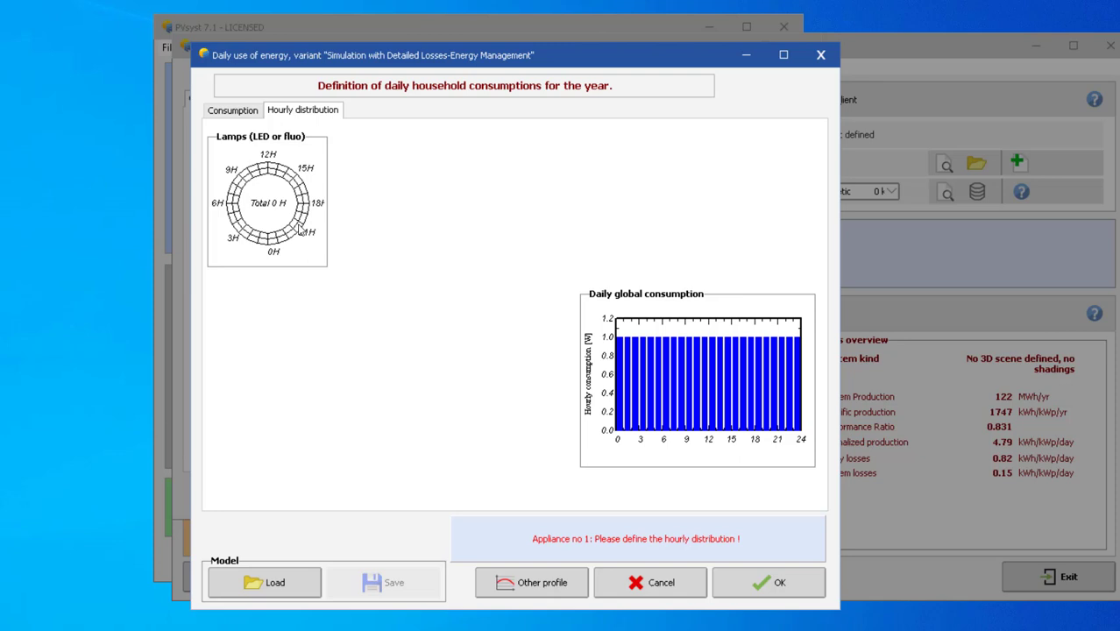
pyautogui.moveTo(298, 228)
pyautogui.mouseDown()
pyautogui.moveTo(252, 242)
pyautogui.moveTo(233, 215)
pyautogui.moveTo(240, 187)
pyautogui.moveTo(282, 170)
pyautogui.moveTo(240, 175)
pyautogui.moveTo(231, 199)
pyautogui.moveTo(245, 230)
pyautogui.moveTo(296, 231)
pyautogui.moveTo(282, 238)
pyautogui.mouseUp()
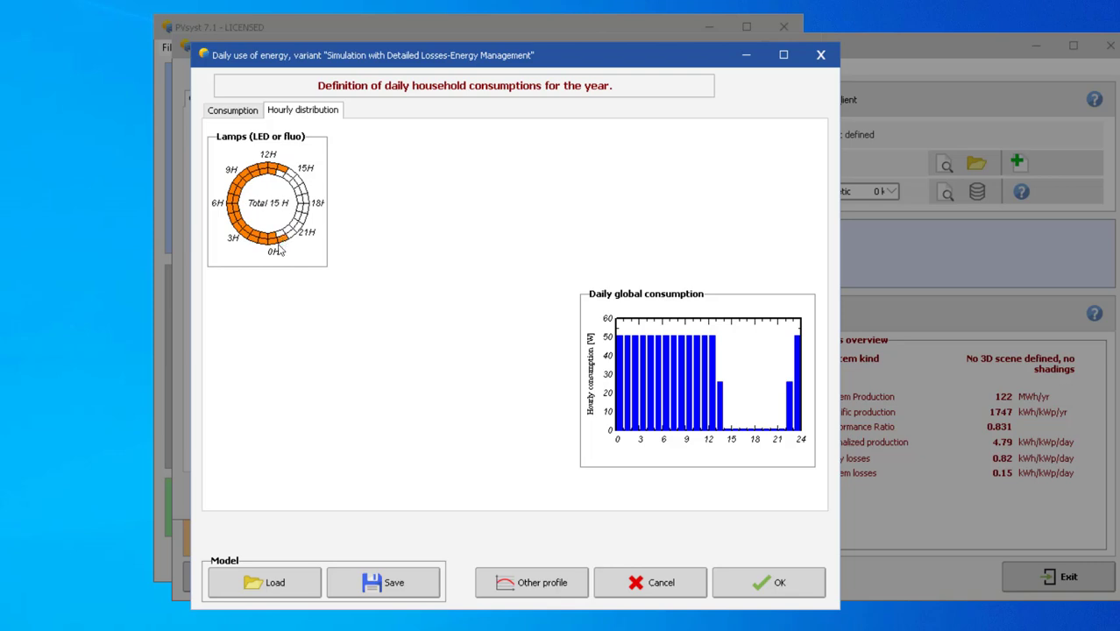
# - Review the appliance numbers, power and daily use in the consumption table, and the lamps' hourly distribution
pyautogui.click(232, 111)
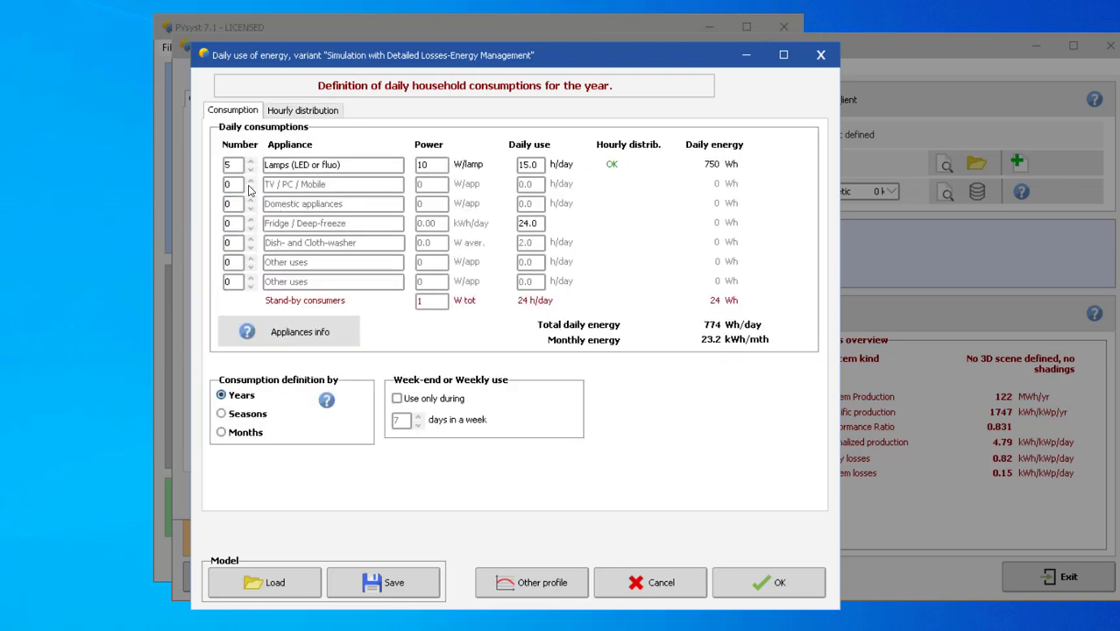
pyautogui.click(230, 222)
pyautogui.click(240, 170)
pyautogui.press('Tab')
pyautogui.press('Tab')
pyautogui.click(534, 167)
pyautogui.click(401, 239)
pyautogui.click(239, 246)
pyautogui.click(236, 203)
pyautogui.click(232, 262)
pyautogui.click(306, 114)
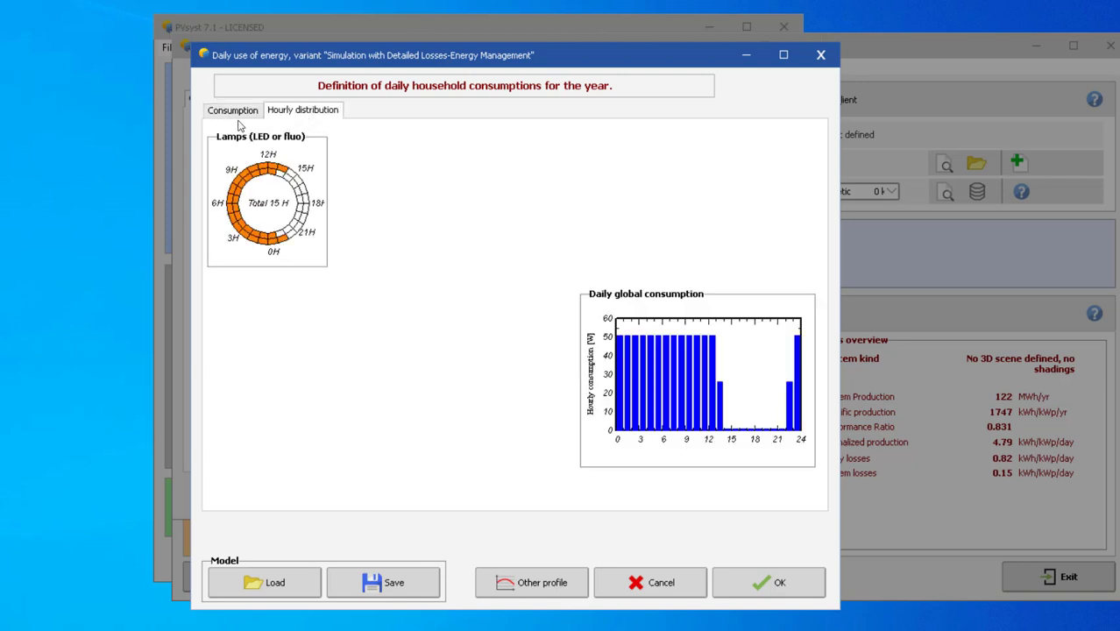
# - Set the number of TV / PC / Mobile appliances to 2, check the hourly distribution, and leave the household use definition
pyautogui.click(232, 111)
pyautogui.click(232, 183)
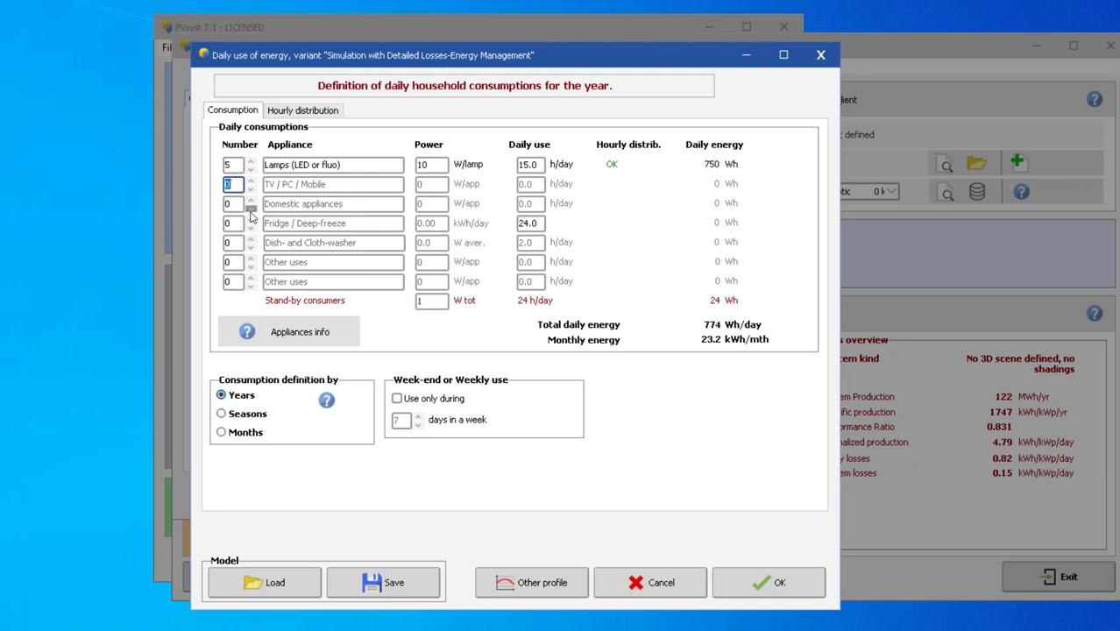
pyautogui.write('2')
pyautogui.click(232, 165)
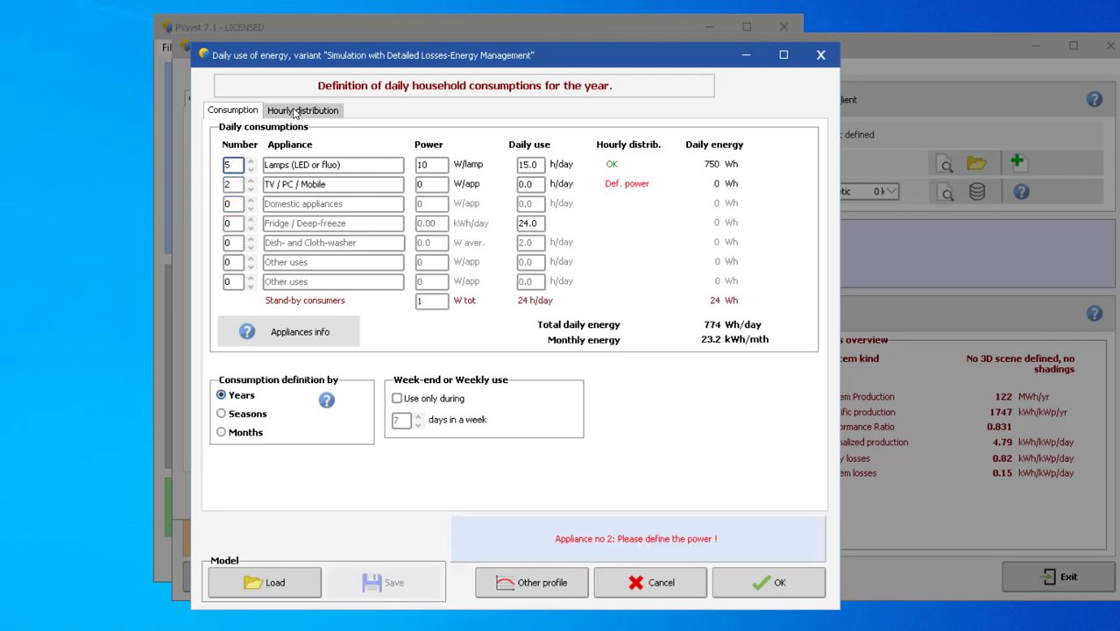
pyautogui.click(295, 112)
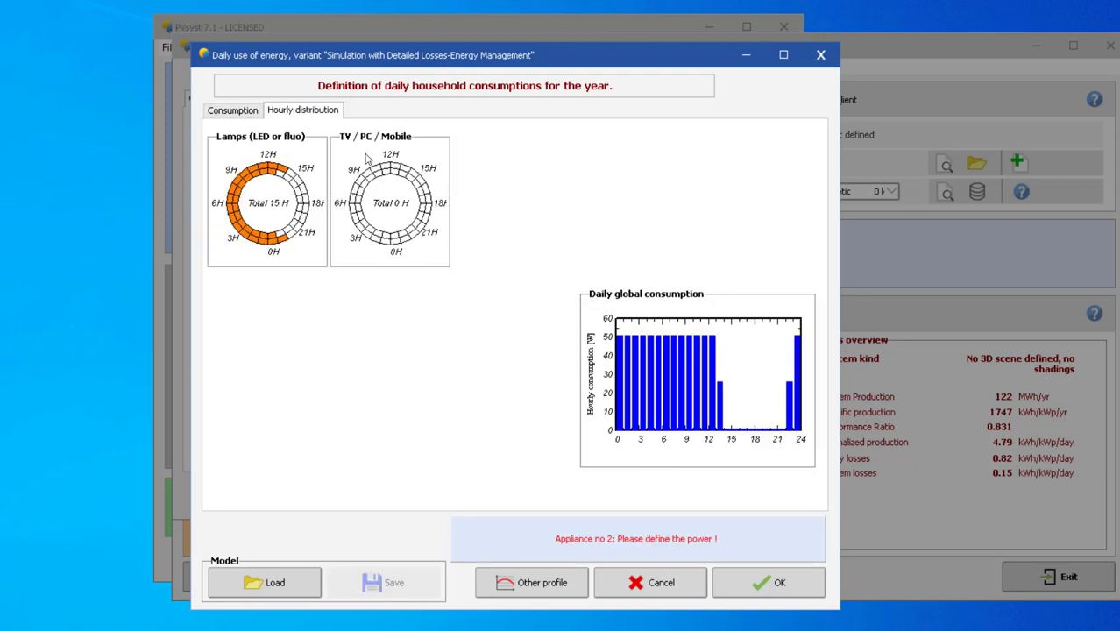
pyautogui.click(232, 110)
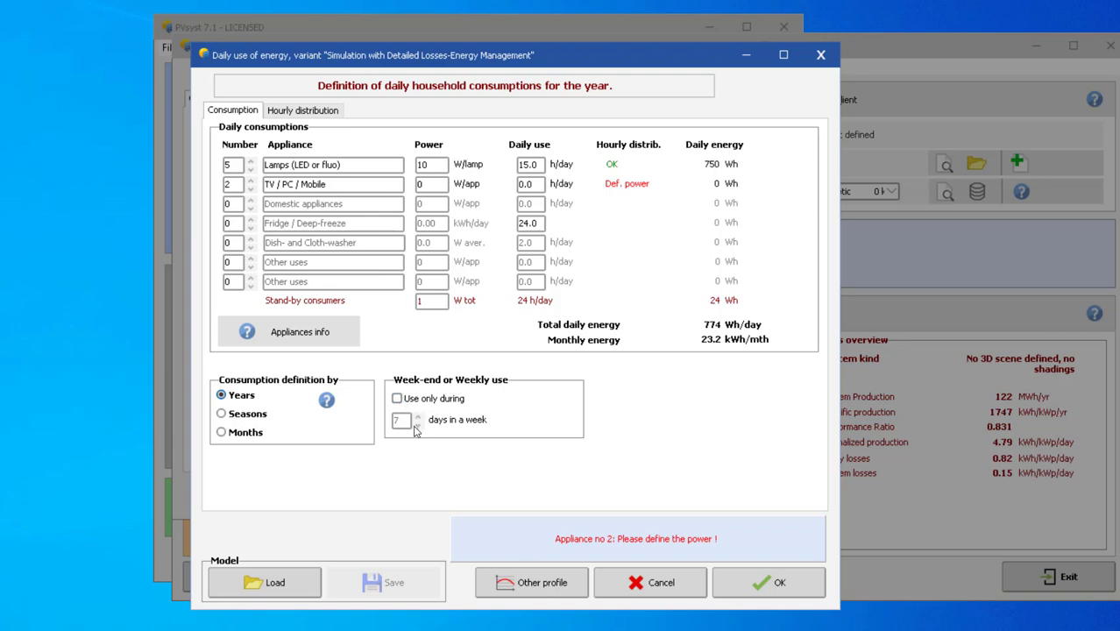
pyautogui.click(534, 585)
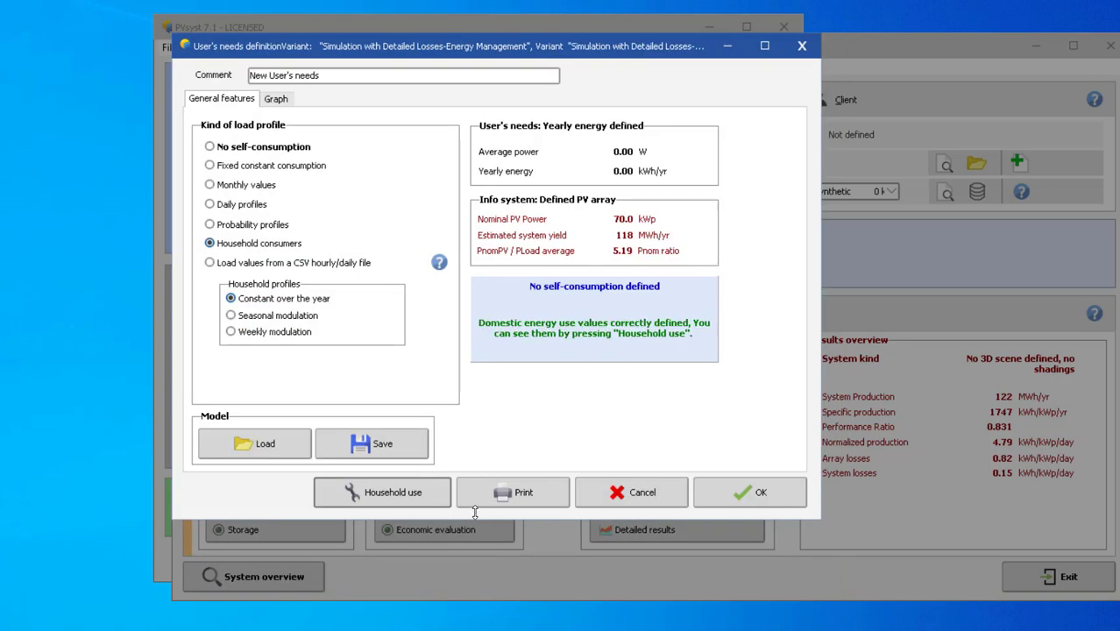
# - Change the load profile to values from a CSV hourly/daily file, view the file definitions, and cancel them
pyautogui.click(209, 262)
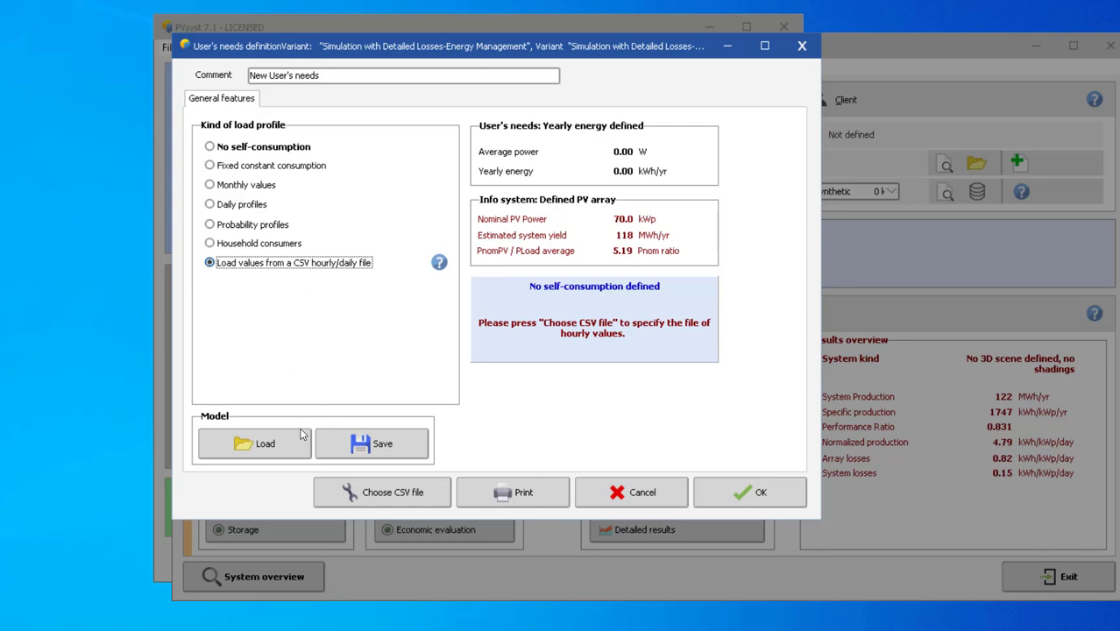
pyautogui.click(379, 491)
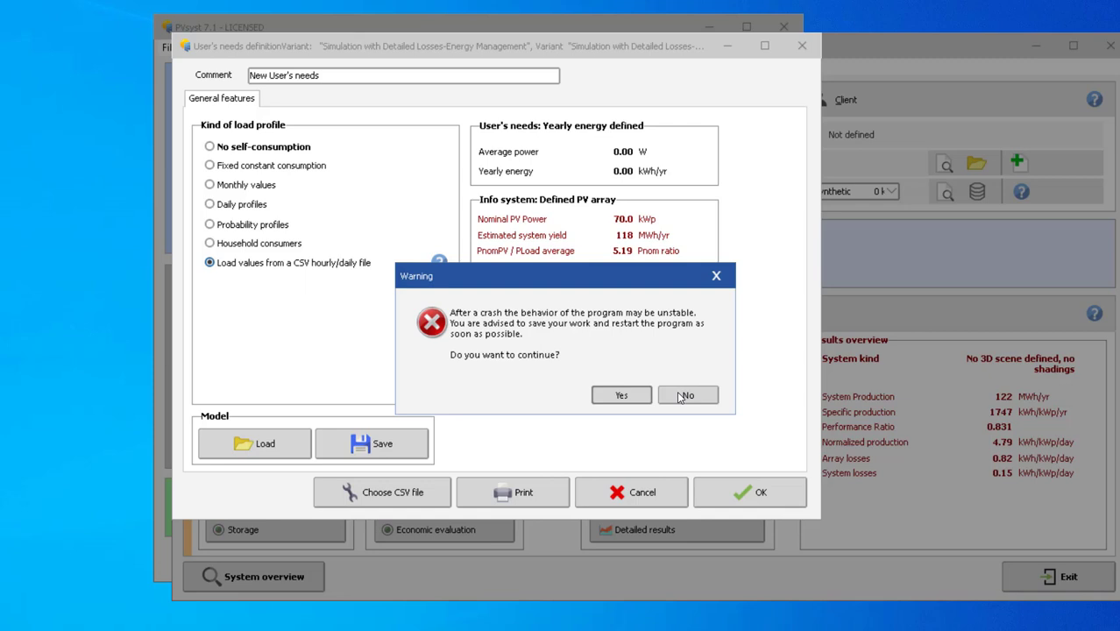
pyautogui.click(621, 395)
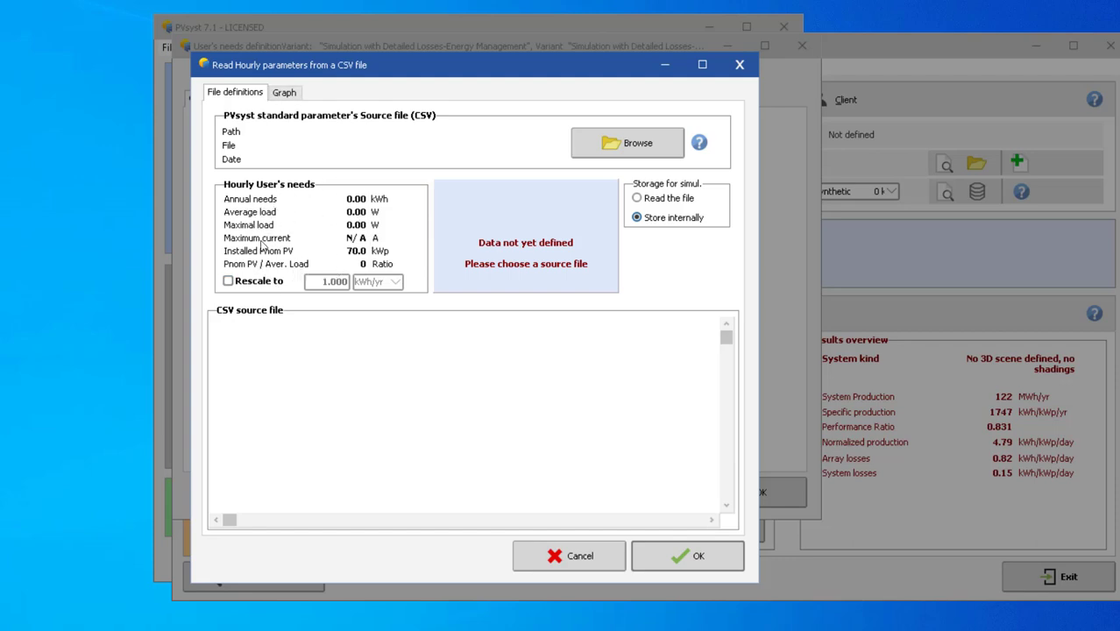
pyautogui.click(574, 552)
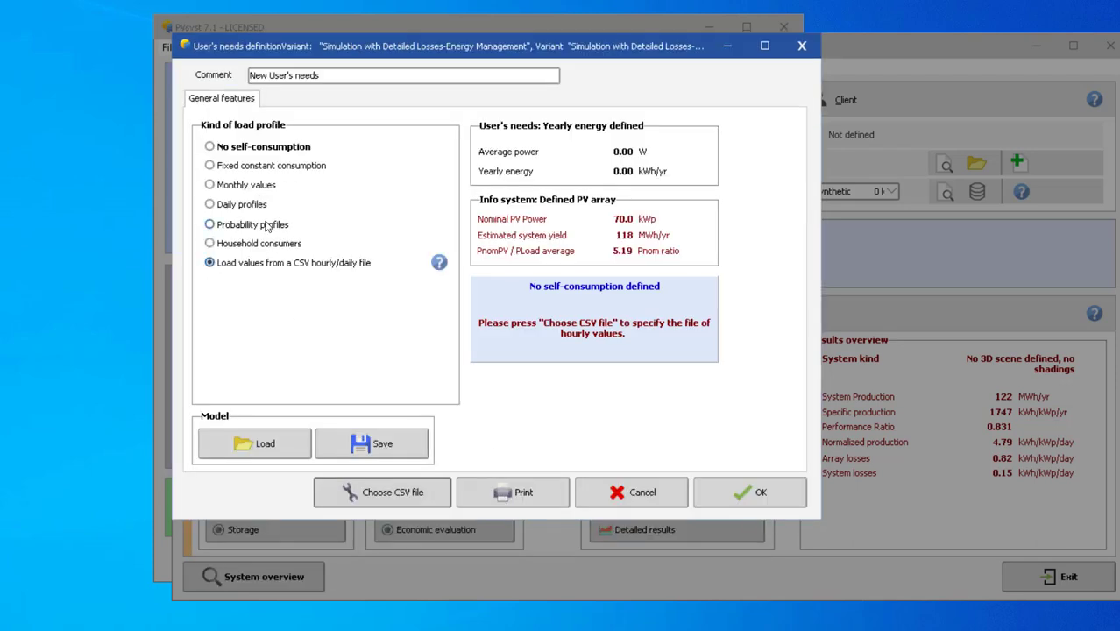
# - Change the load profile to monthly values, display the load graph by month, and accept the user's needs definition
pyautogui.click(209, 184)
pyautogui.click(292, 99)
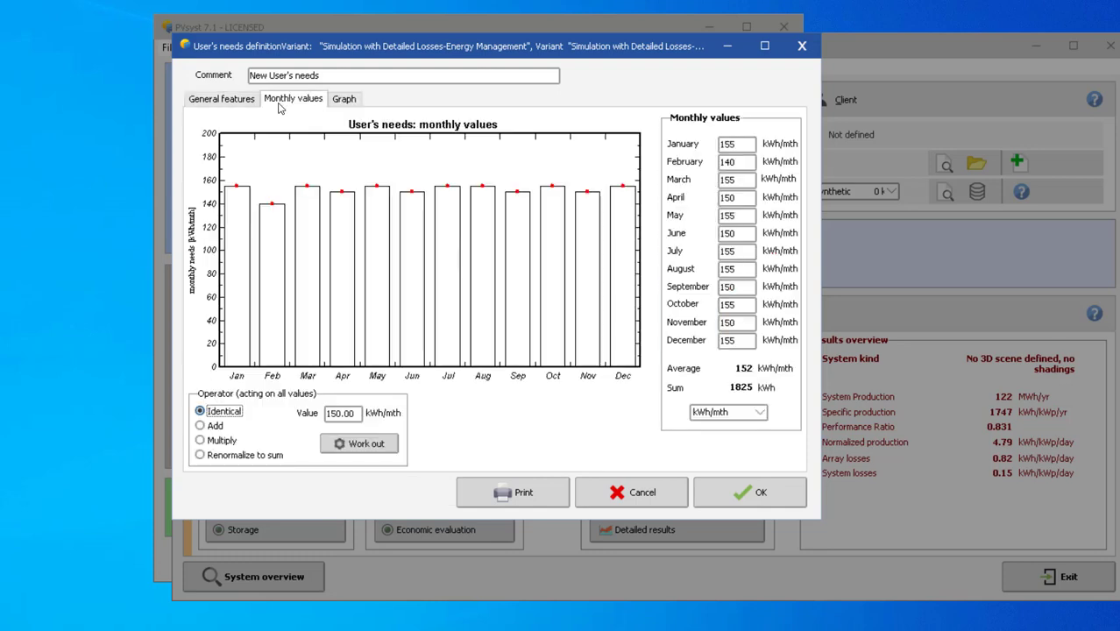
pyautogui.click(223, 99)
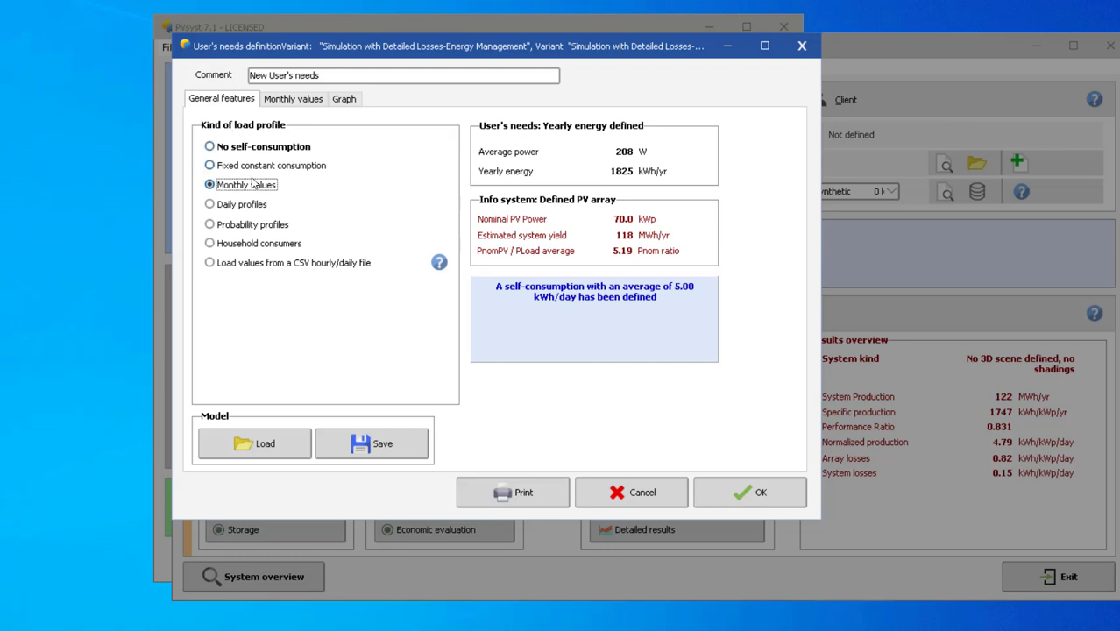
pyautogui.click(293, 99)
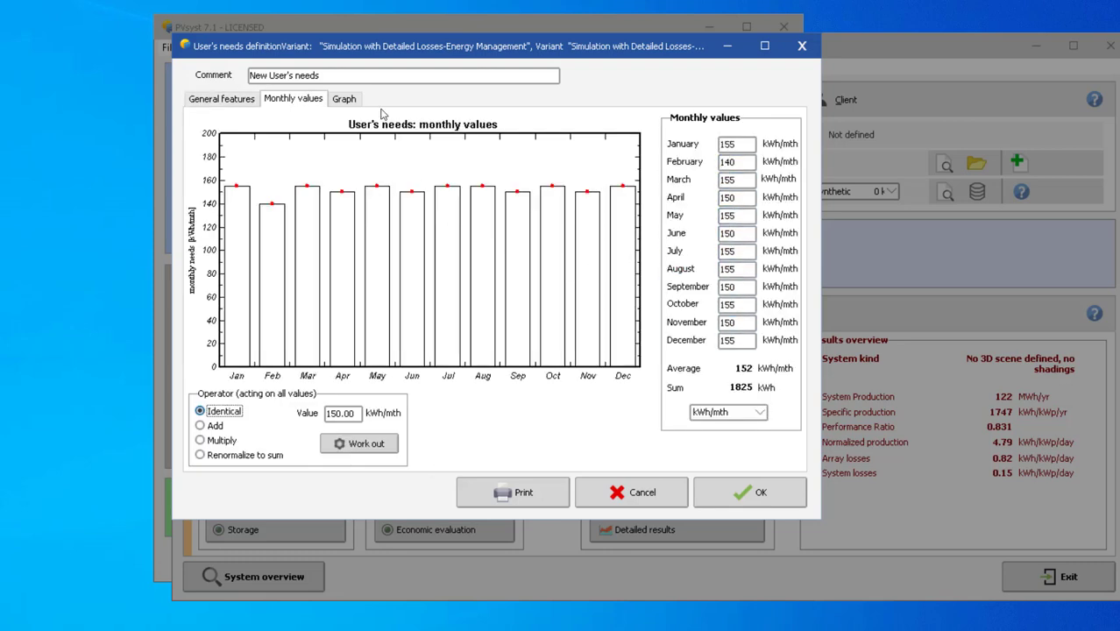
pyautogui.click(344, 99)
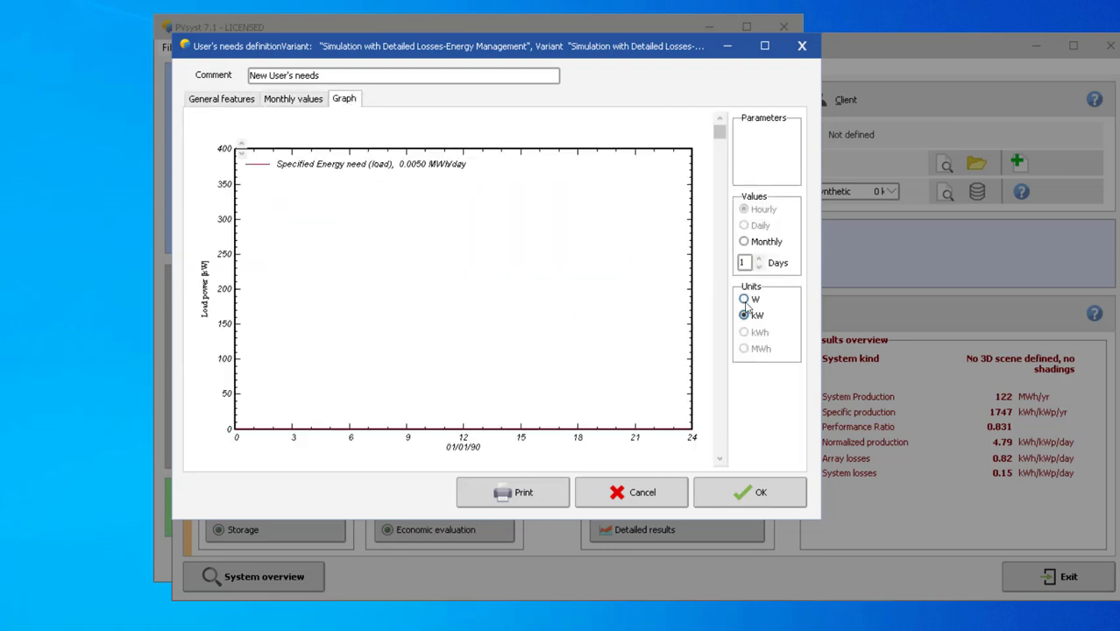
pyautogui.click(743, 243)
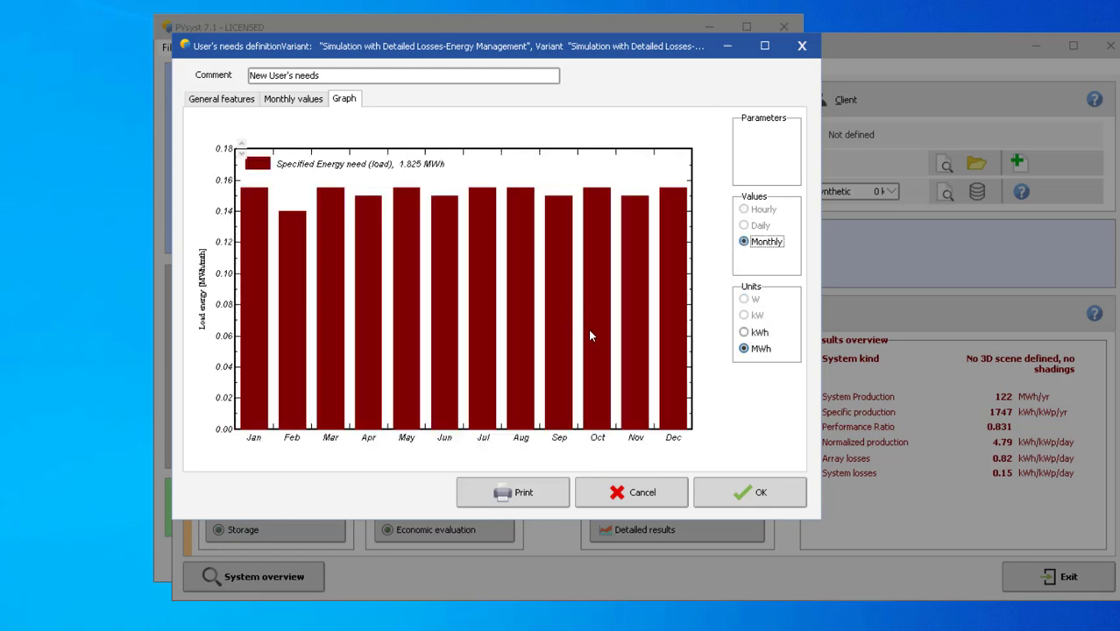
pyautogui.click(736, 490)
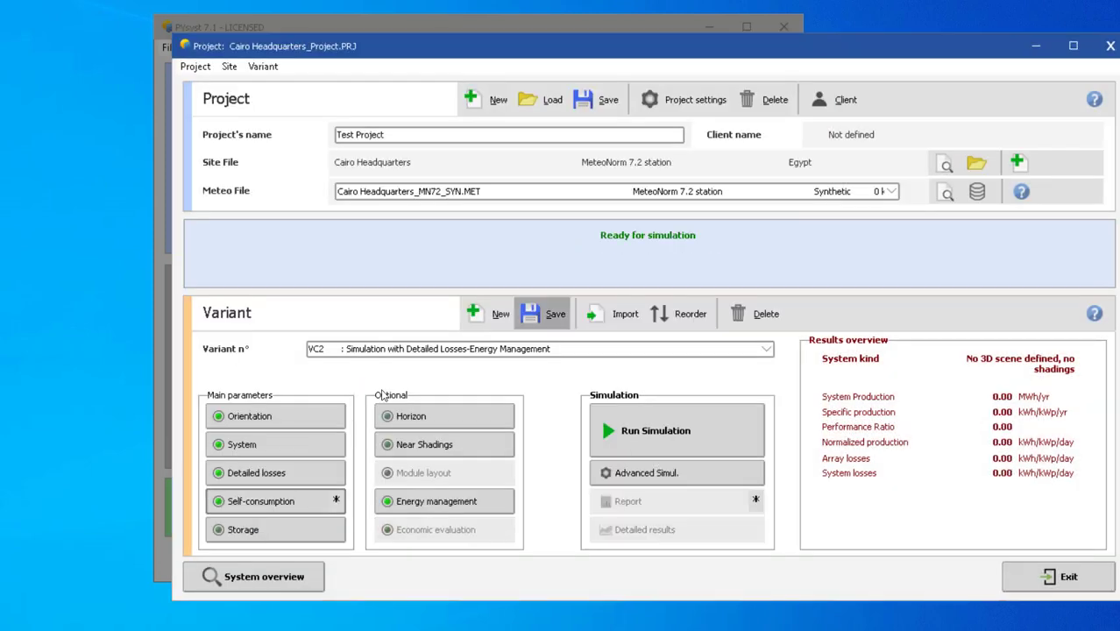
# - Run the simulation of the variant, accepting the warnings to continue after a crash
pyautogui.click(650, 430)
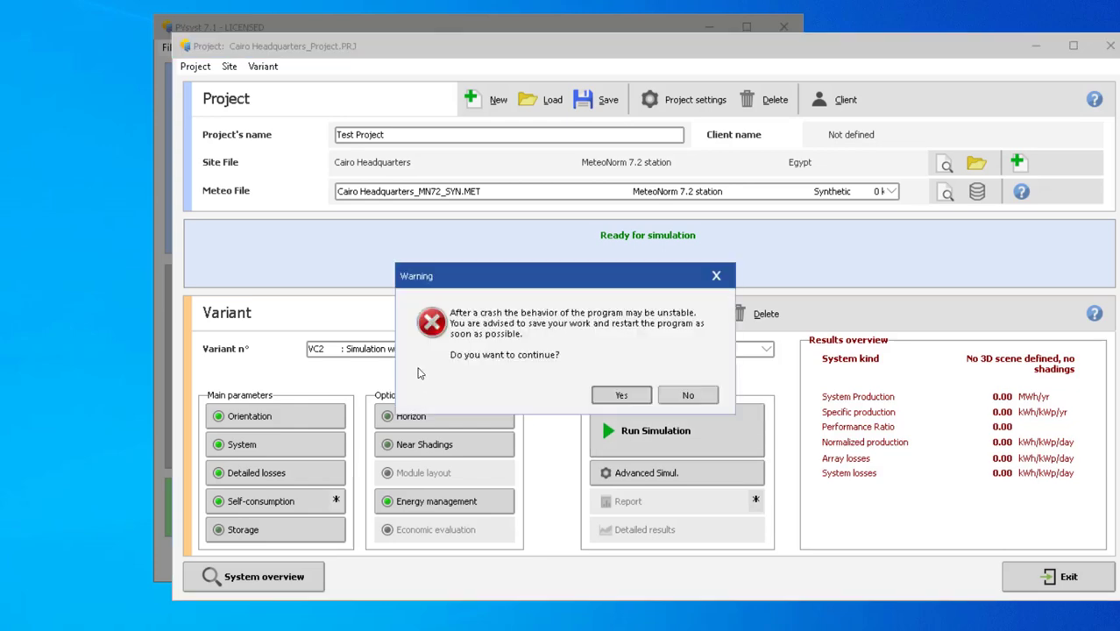
pyautogui.click(613, 396)
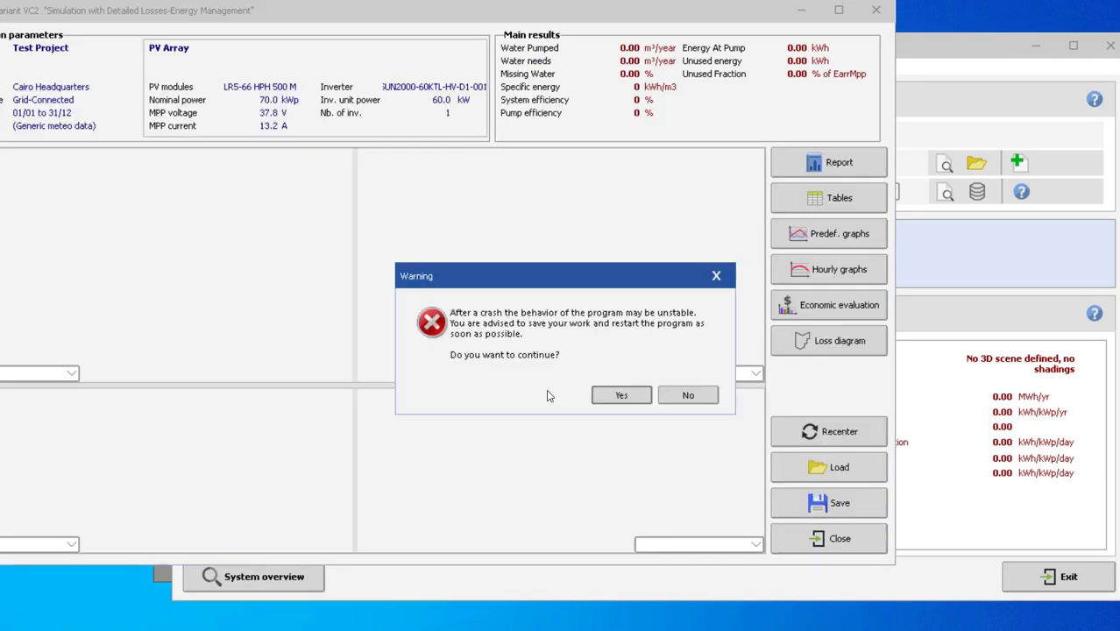
pyautogui.click(618, 396)
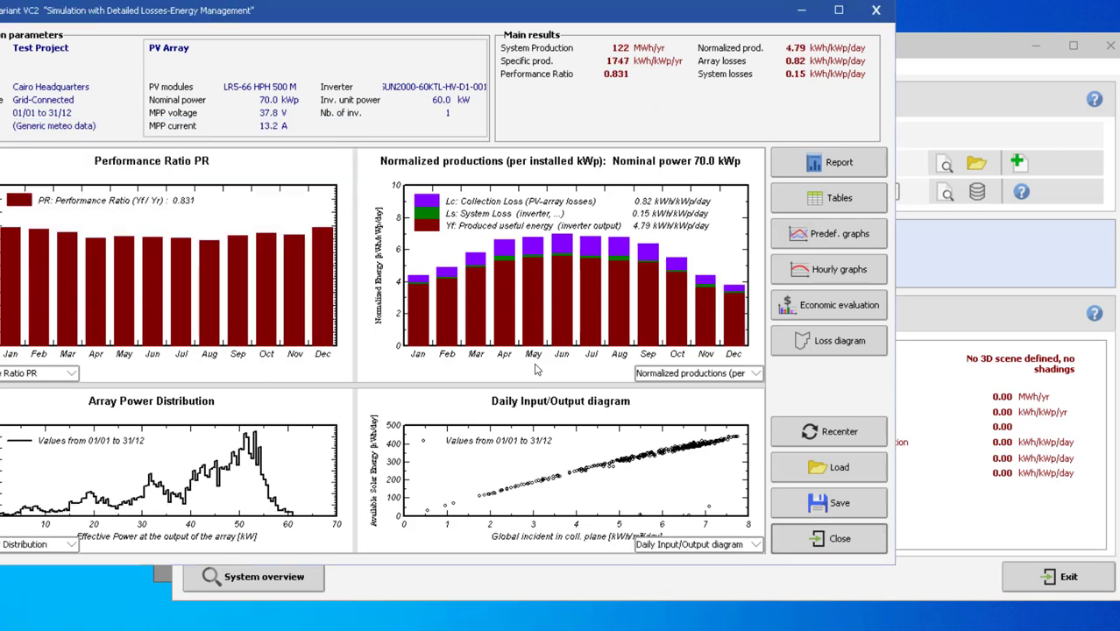
# - Save the simulation as a new variant with the description "Simulation with Detailed Losses-Energy Management-User Needs"
pyautogui.click(828, 503)
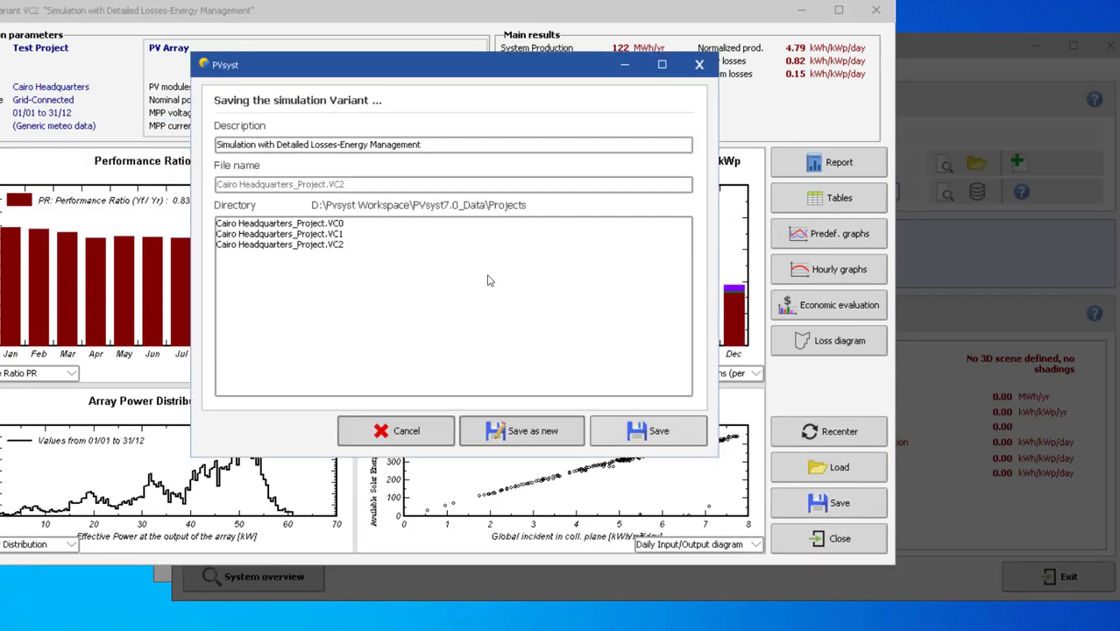
pyautogui.click(449, 144)
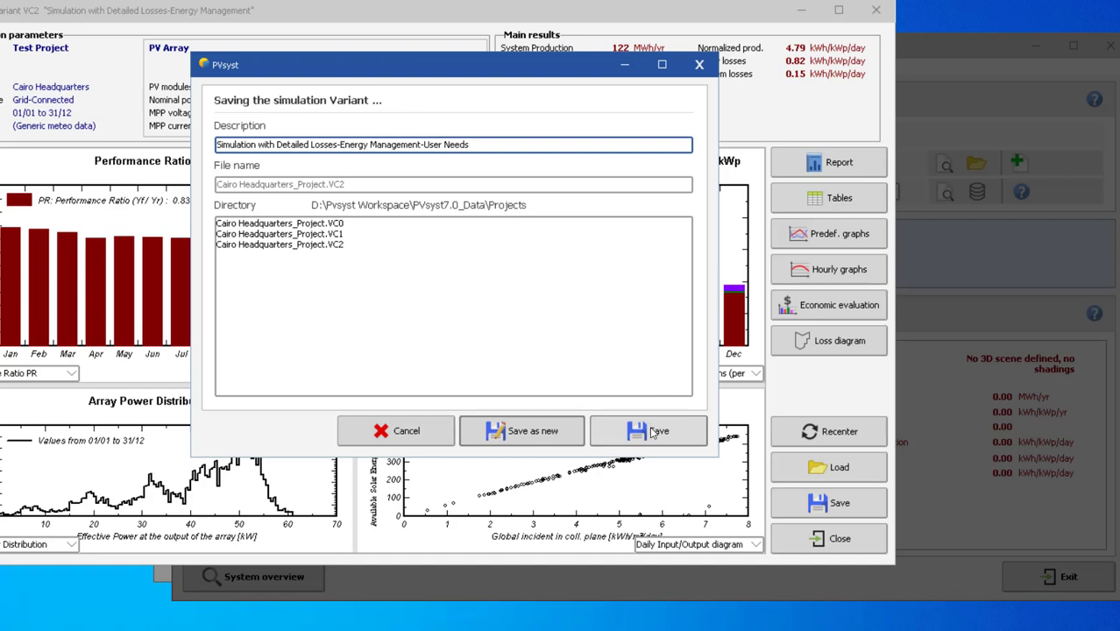
pyautogui.click(555, 431)
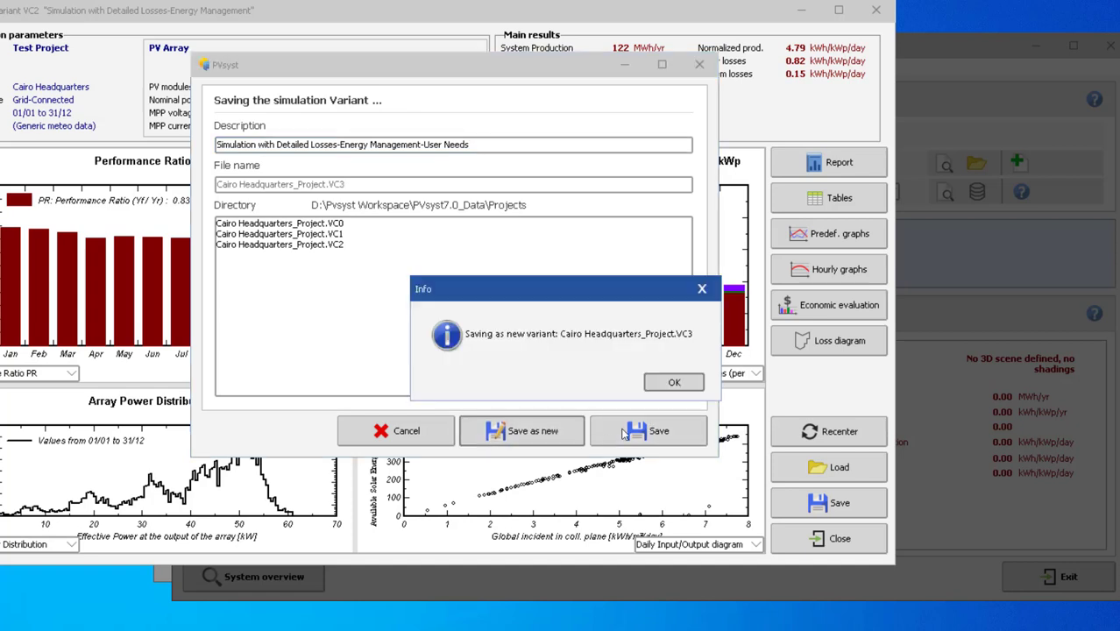
pyautogui.click(675, 382)
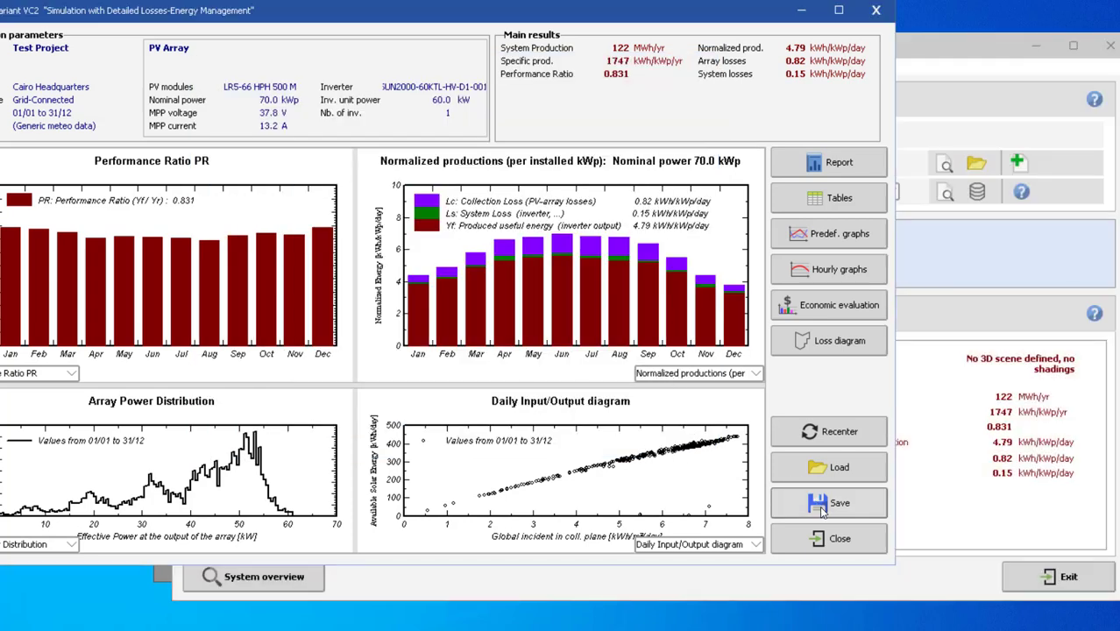
# - Open the simulation report and examine the loss diagram on page 6, down to the energy delivered to the user and the grid
pyautogui.click(838, 162)
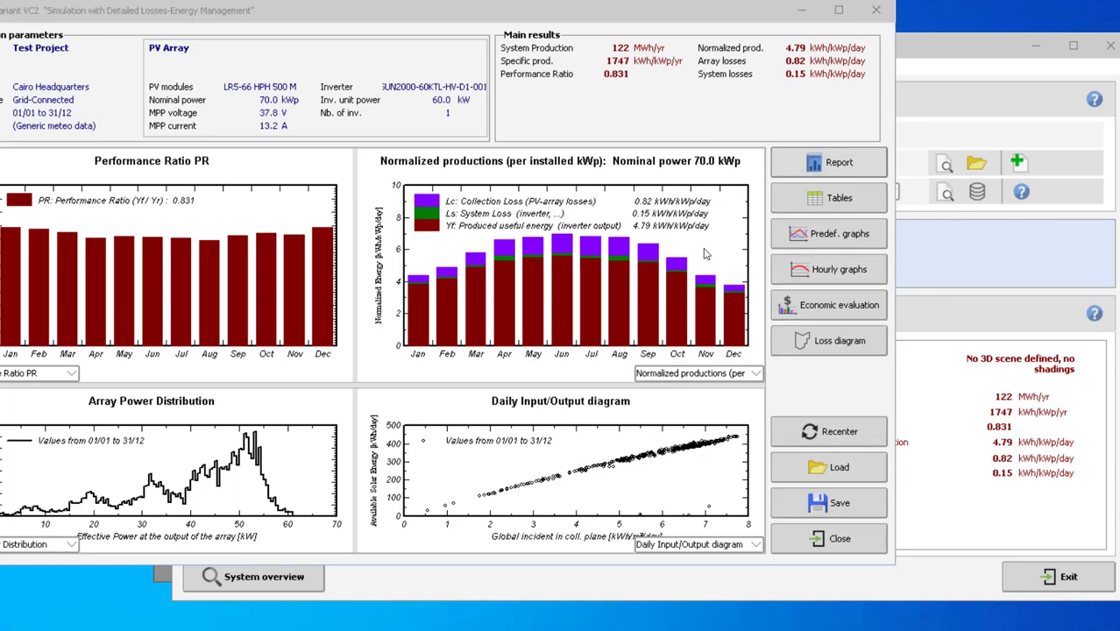
pyautogui.click(624, 397)
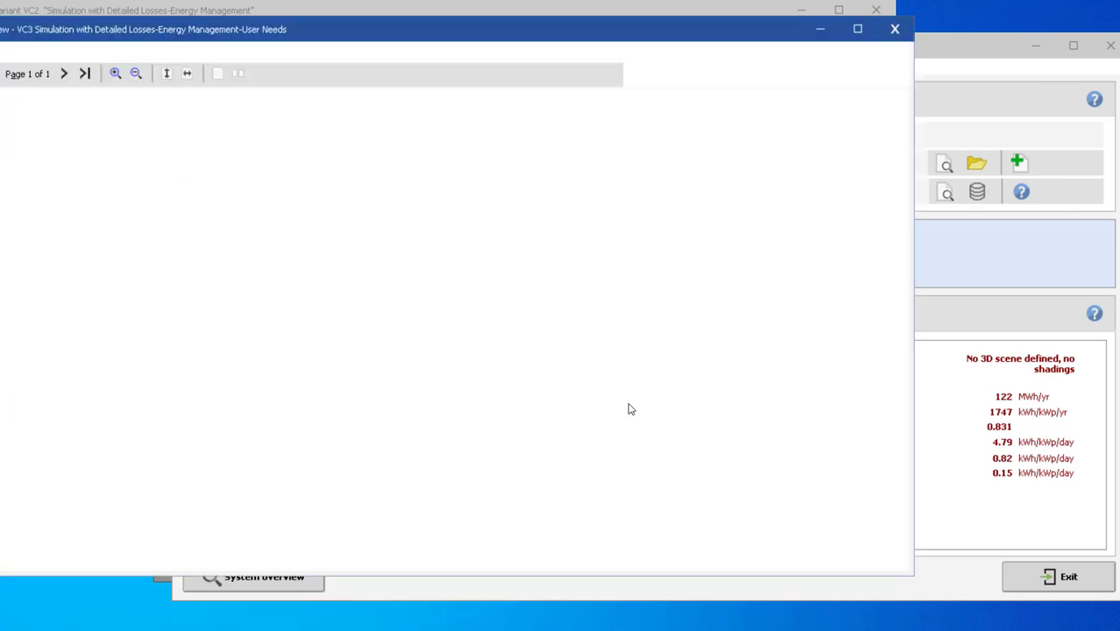
pyautogui.scroll(-2, 551, 359)
pyautogui.scroll(-3, 552, 359)
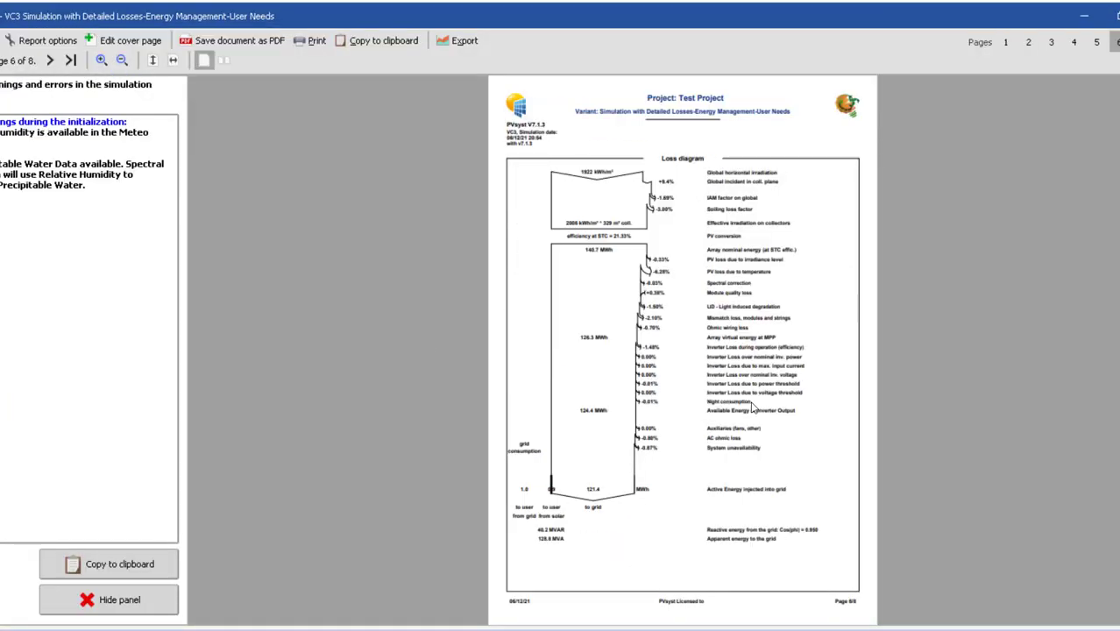
pyautogui.keyDown('ctrl'); pyautogui.scroll(2, 561, 510); pyautogui.keyUp('ctrl')
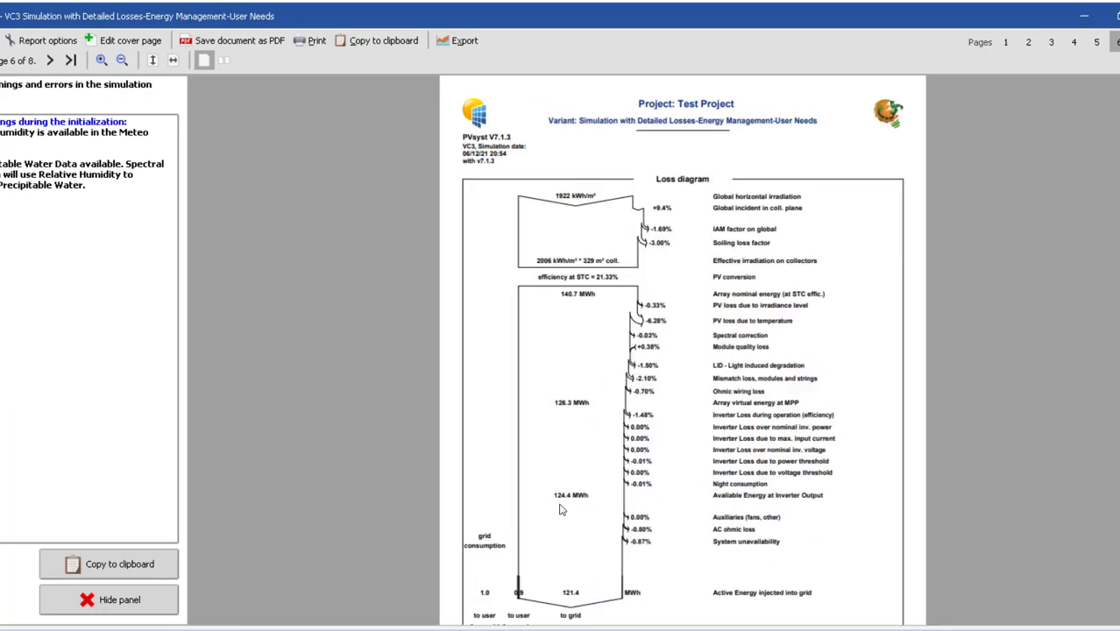
pyautogui.scroll(-3, 473, 382)
pyautogui.keyDown('ctrl'); pyautogui.scroll(2, 410, 539); pyautogui.keyUp('ctrl')
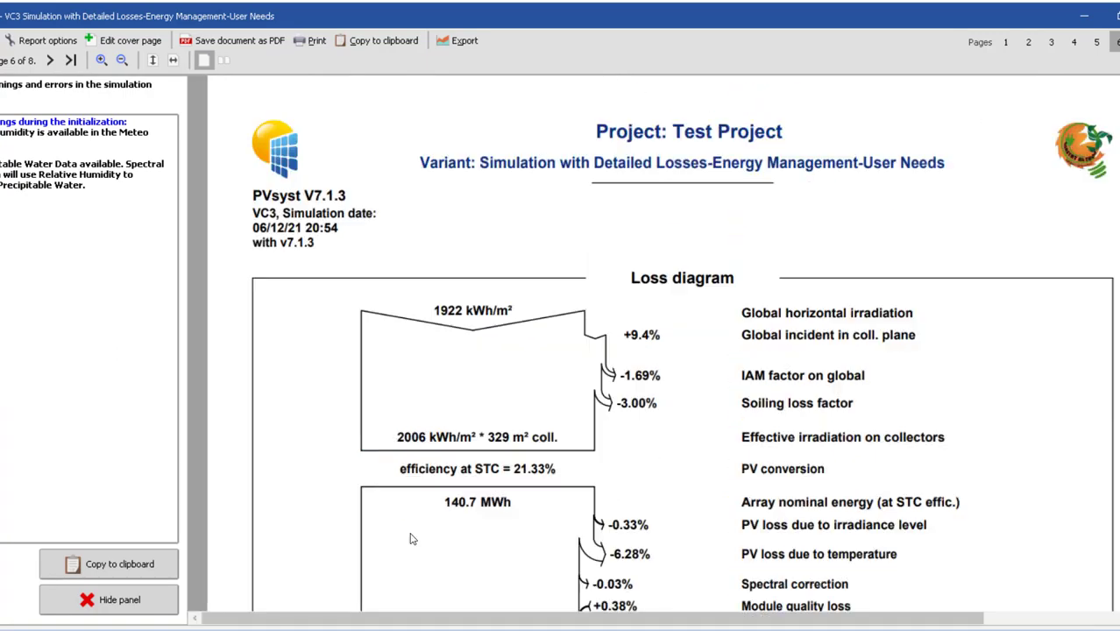
pyautogui.keyDown('ctrl'); pyautogui.scroll(1, 381, 405); pyautogui.keyUp('ctrl')
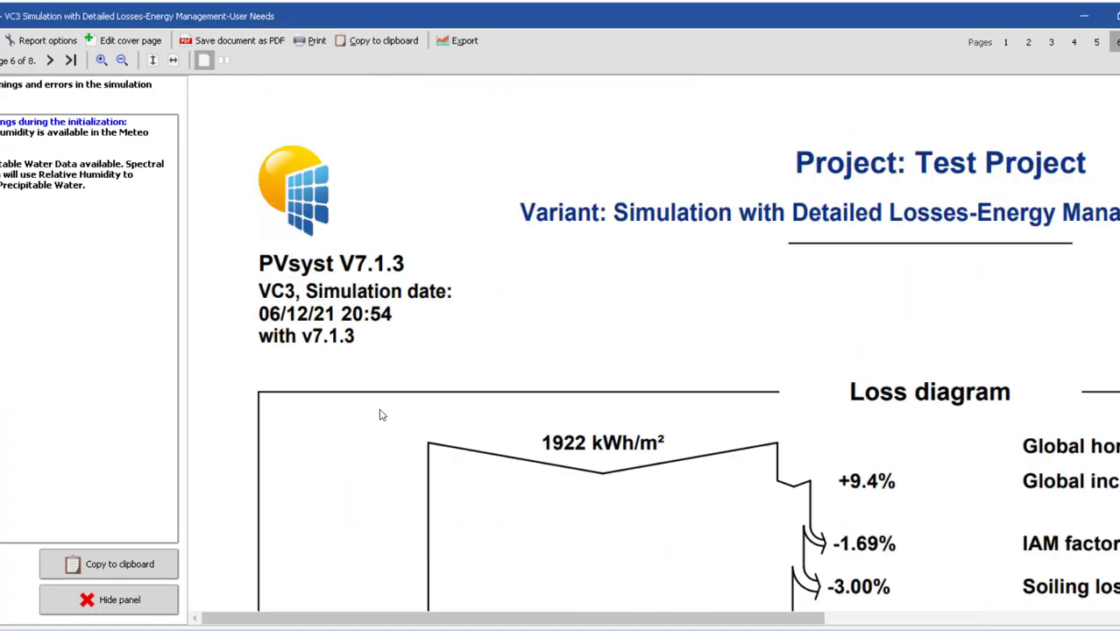
pyautogui.scroll(-2, 414, 401)
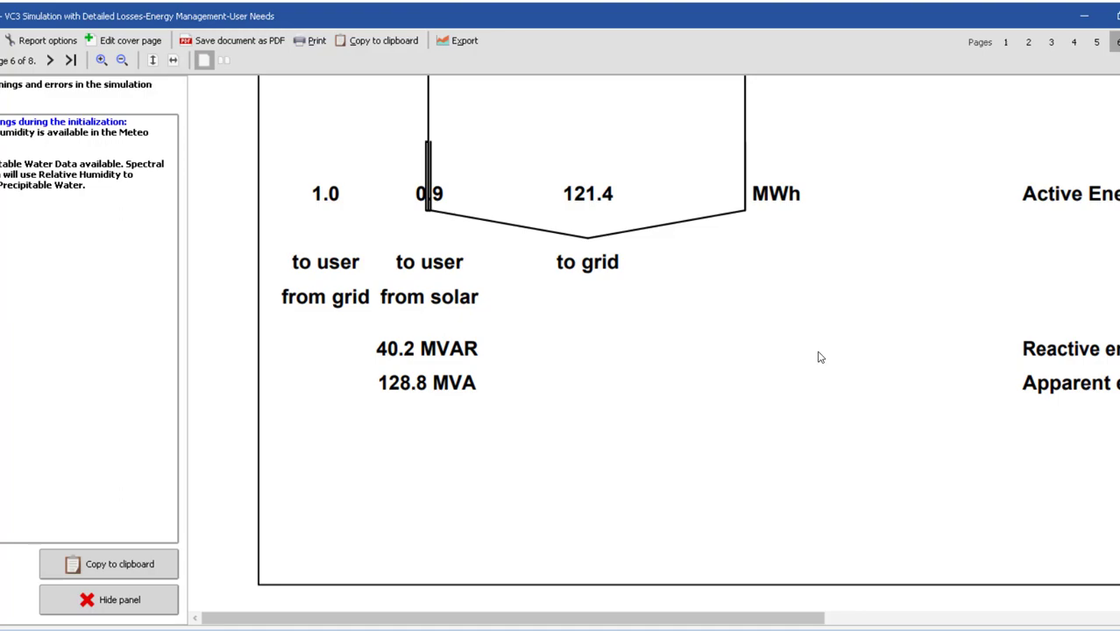
# - Examine the monthly balances table on page 5 of the report, including the user, solar and grid energy columns
pyautogui.scroll(10, 820, 357)
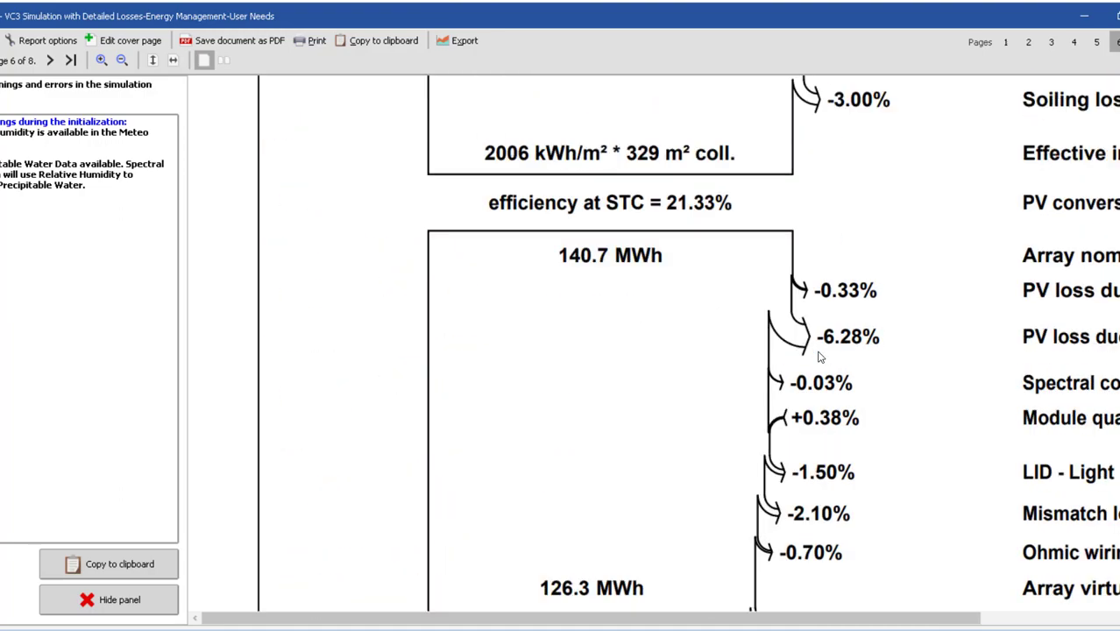
pyautogui.scroll(2, 812, 361)
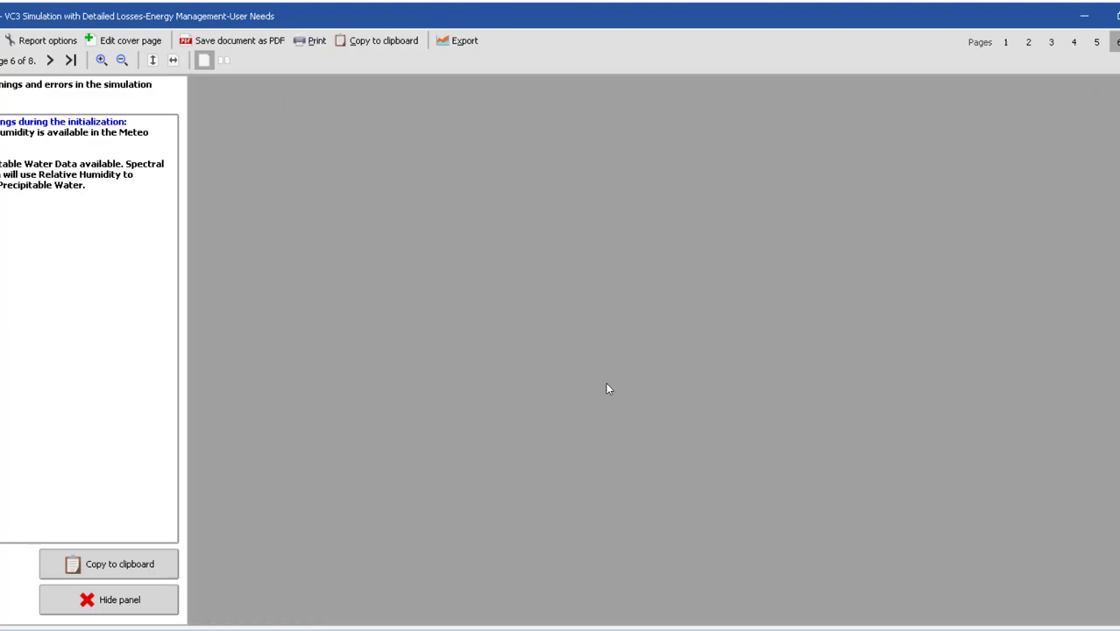
pyautogui.scroll(3, 657, 351)
pyautogui.scroll(-6, 876, 376)
pyautogui.scroll(2, 897, 379)
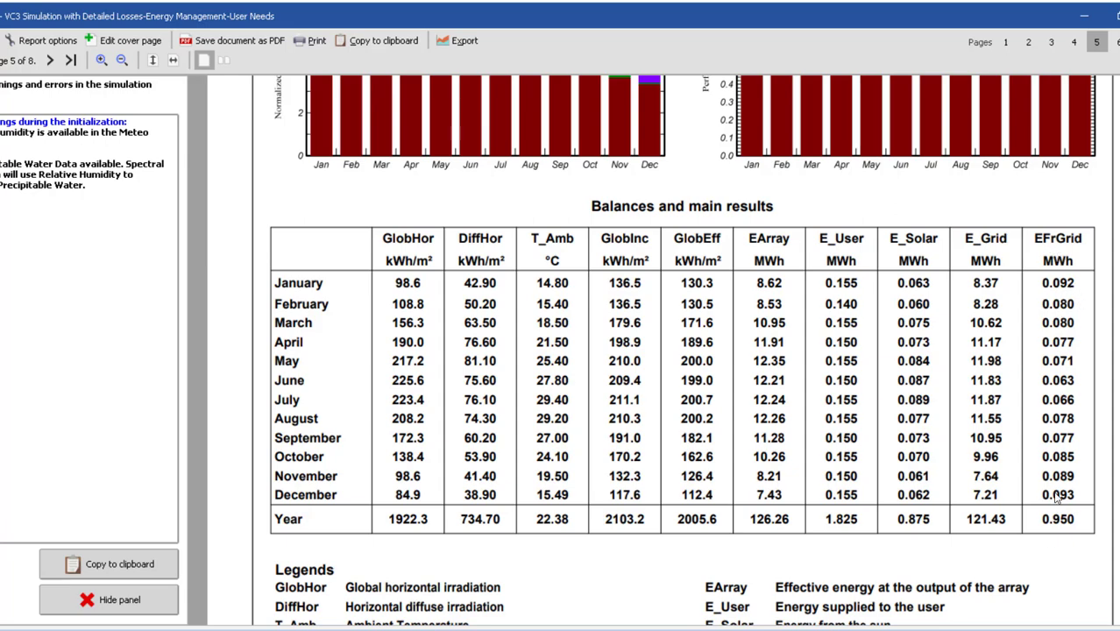
pyautogui.scroll(-1, 756, 399)
pyautogui.scroll(2, 934, 392)
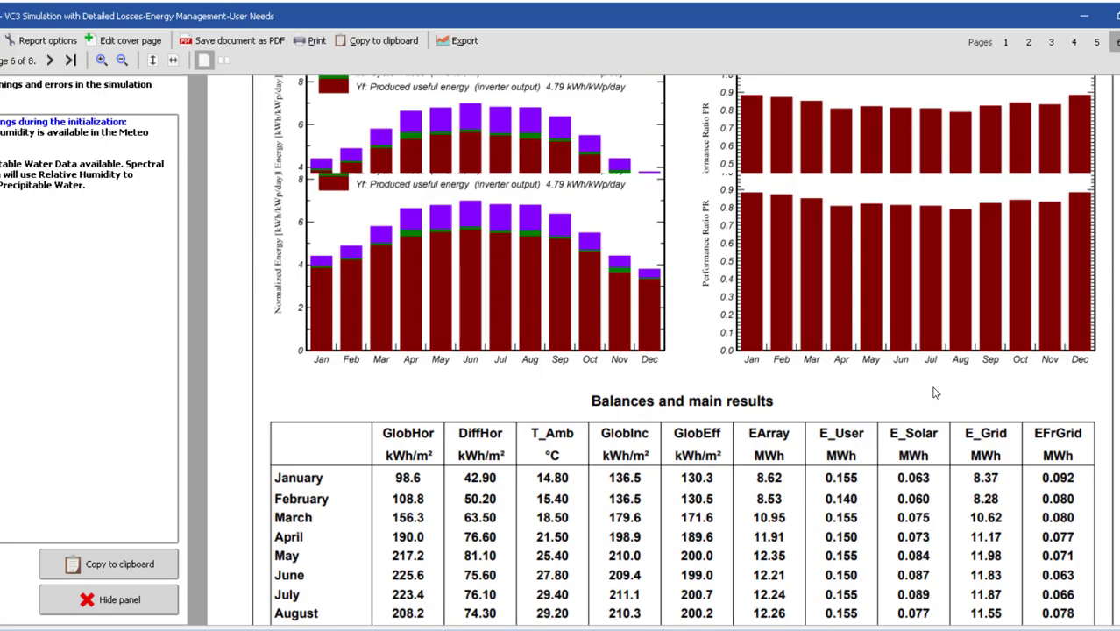
# - Compare the solar fraction in the main results with the balances table, and close the report and the results window
pyautogui.scroll(-1, 935, 393)
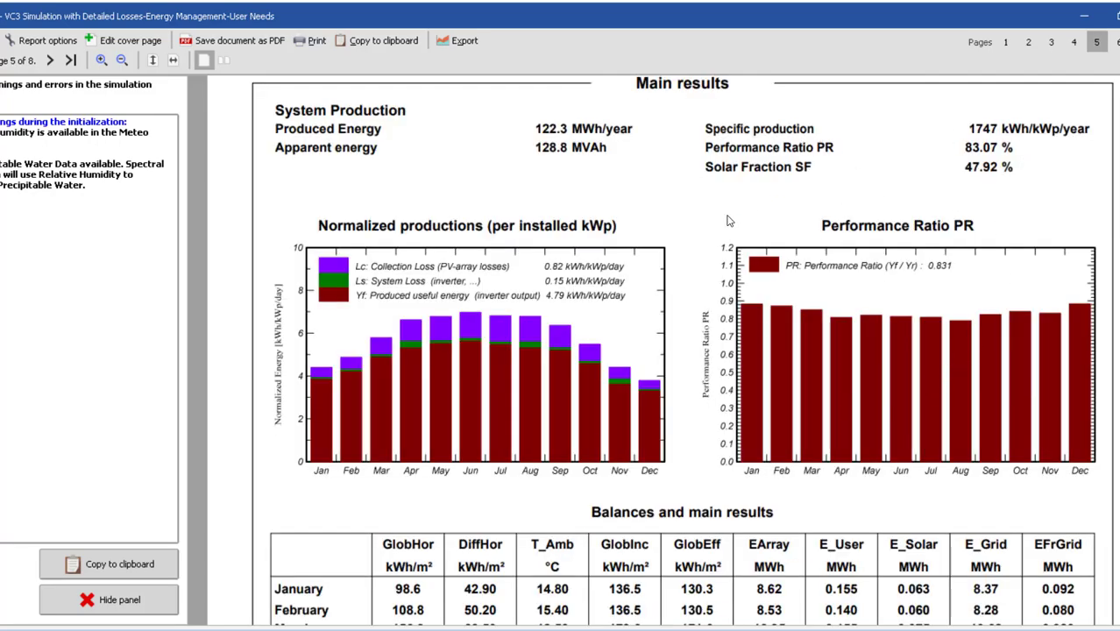
pyautogui.scroll(1, 838, 313)
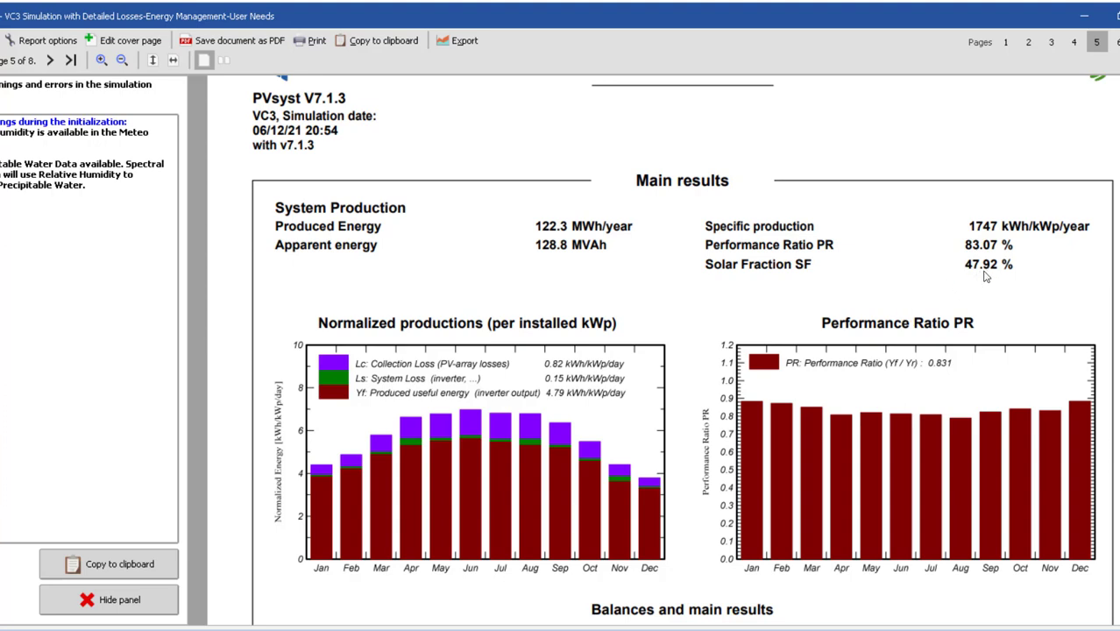
pyautogui.scroll(-5, 848, 331)
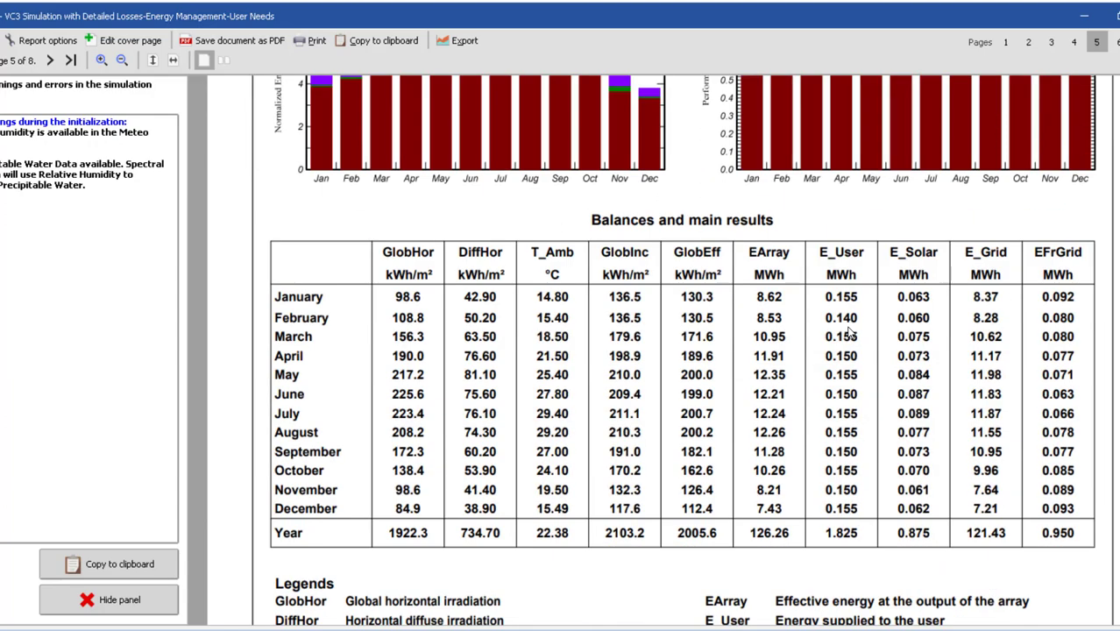
pyautogui.scroll(5, 848, 331)
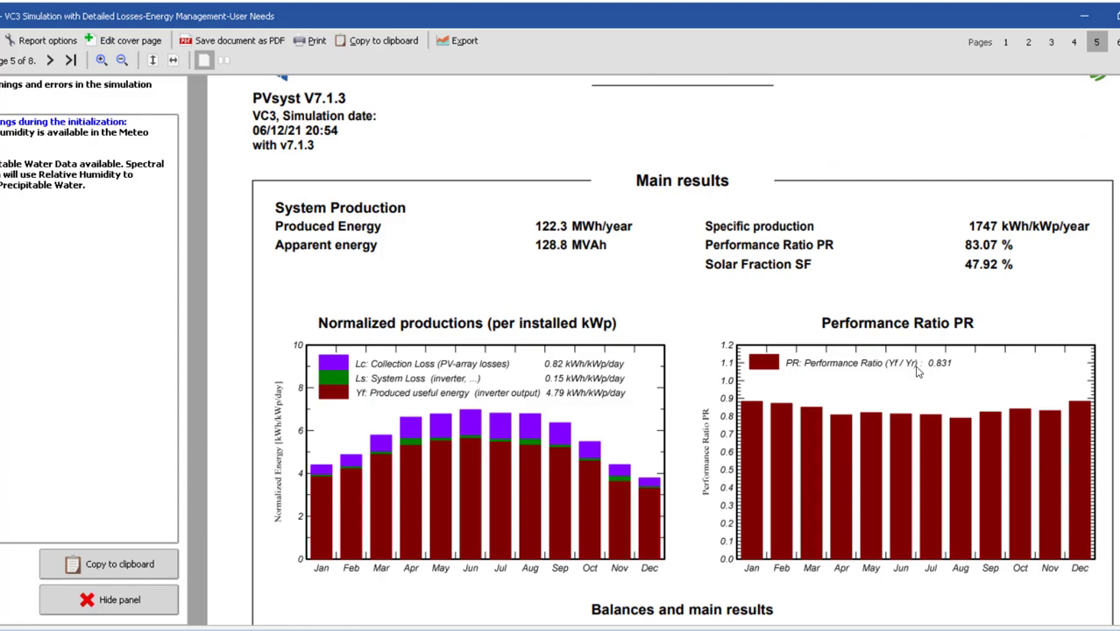
pyautogui.scroll(-6, 928, 366)
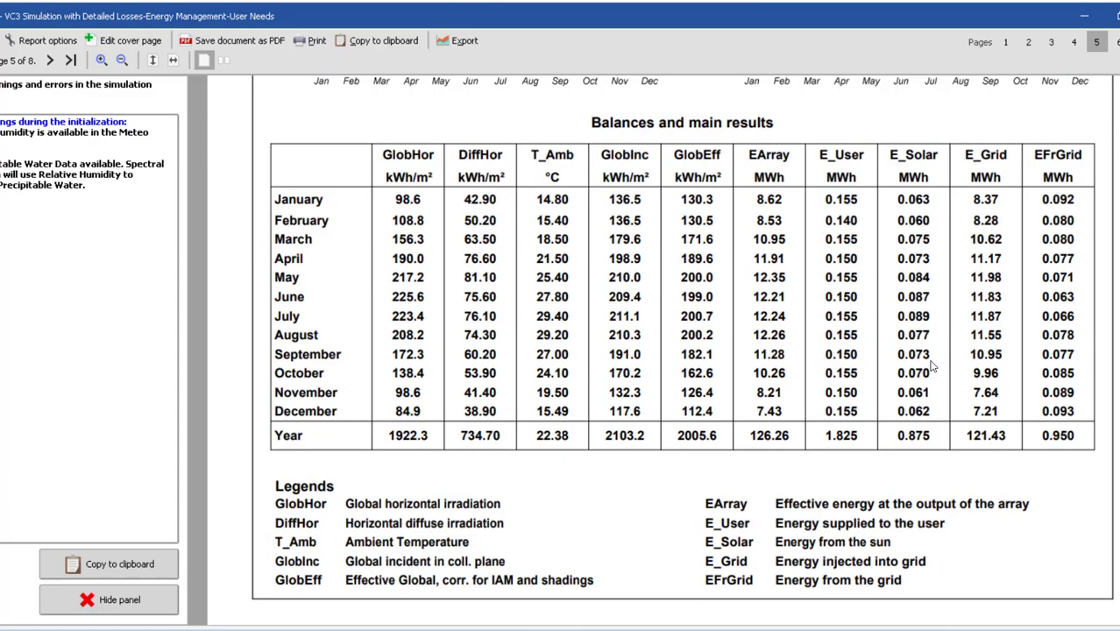
pyautogui.scroll(-8, 926, 375)
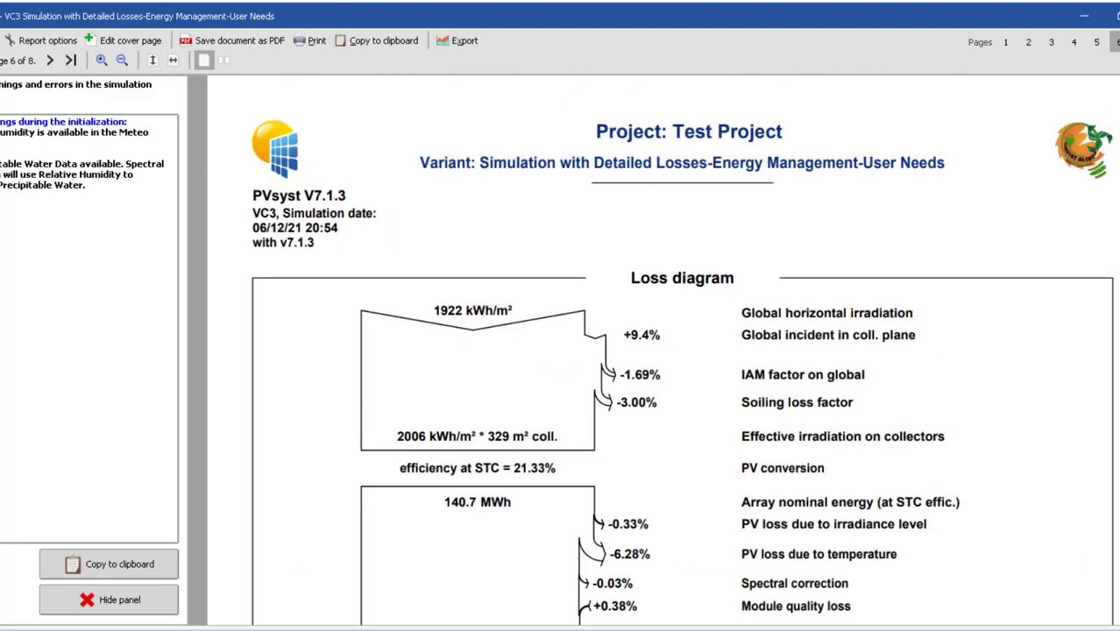
pyautogui.click(1117, 16)
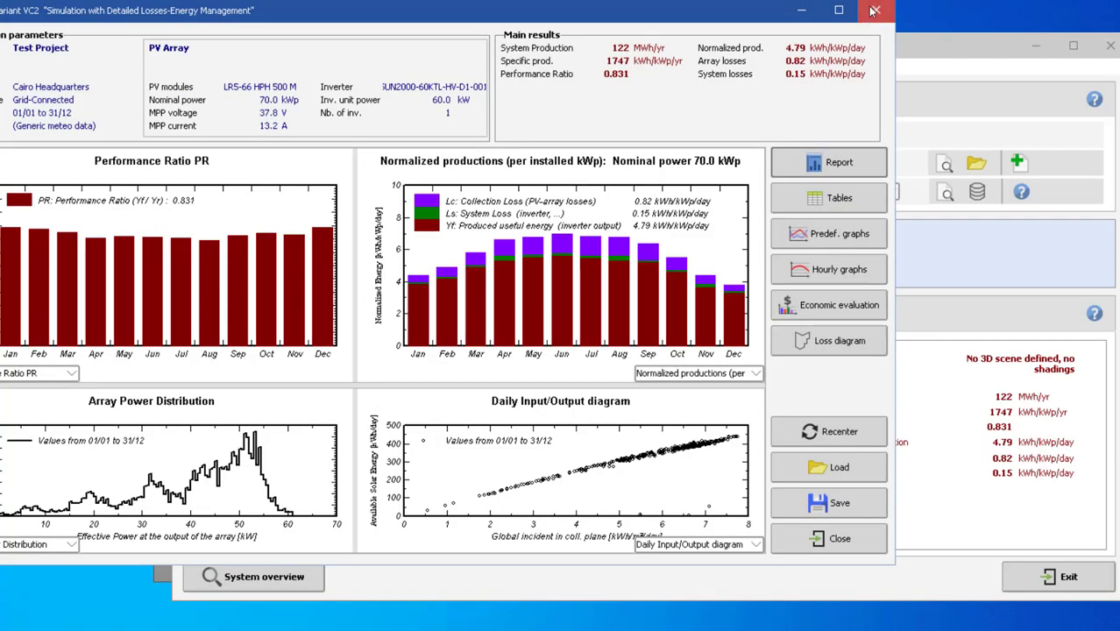
pyautogui.click(873, 11)
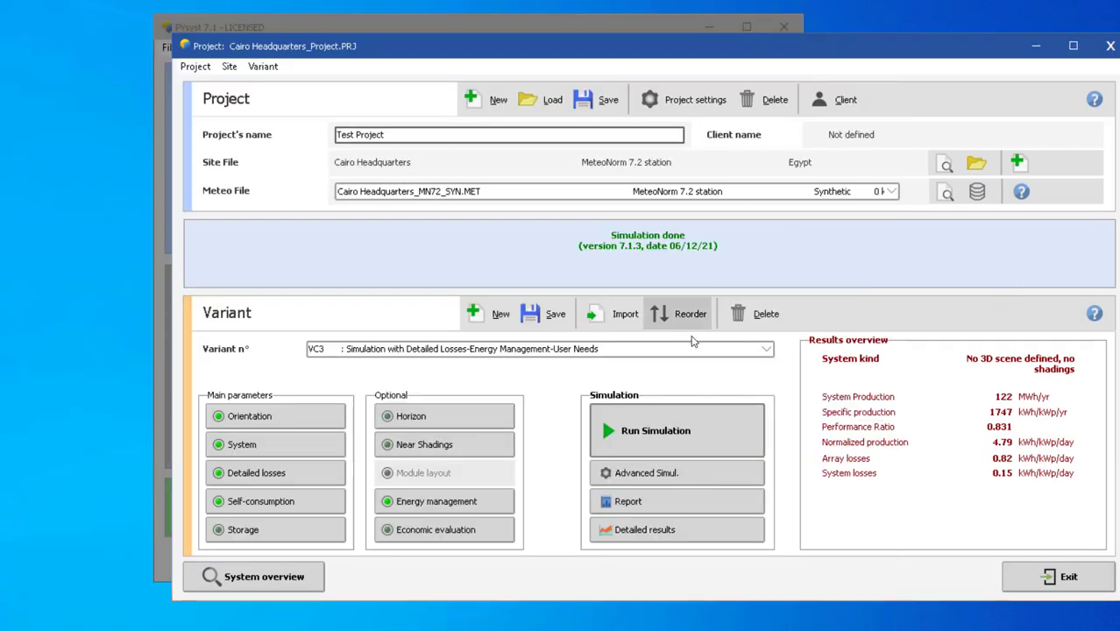
# - Open the variant's storage definition, accept the crash warning, and set the storage strategy to Self-consumption
pyautogui.click(289, 532)
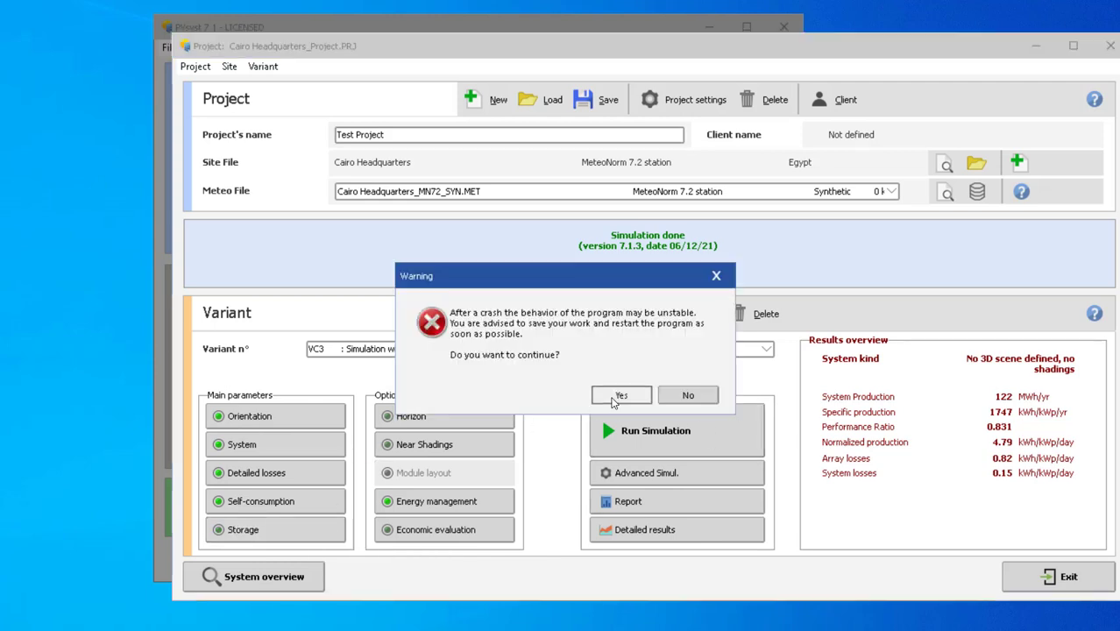
pyautogui.click(618, 396)
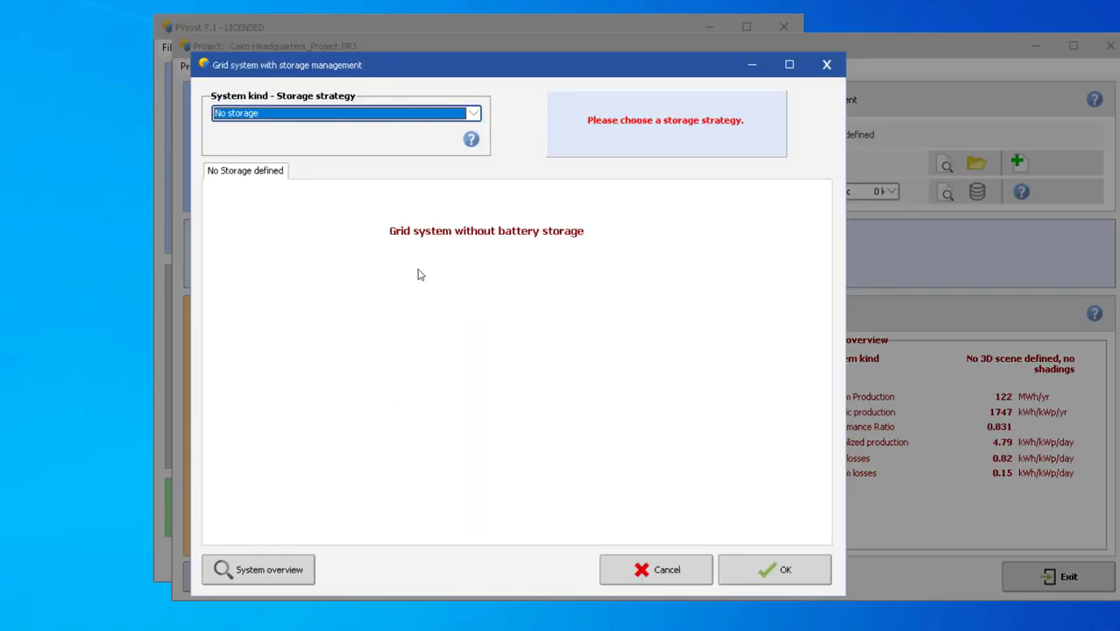
pyautogui.click(471, 114)
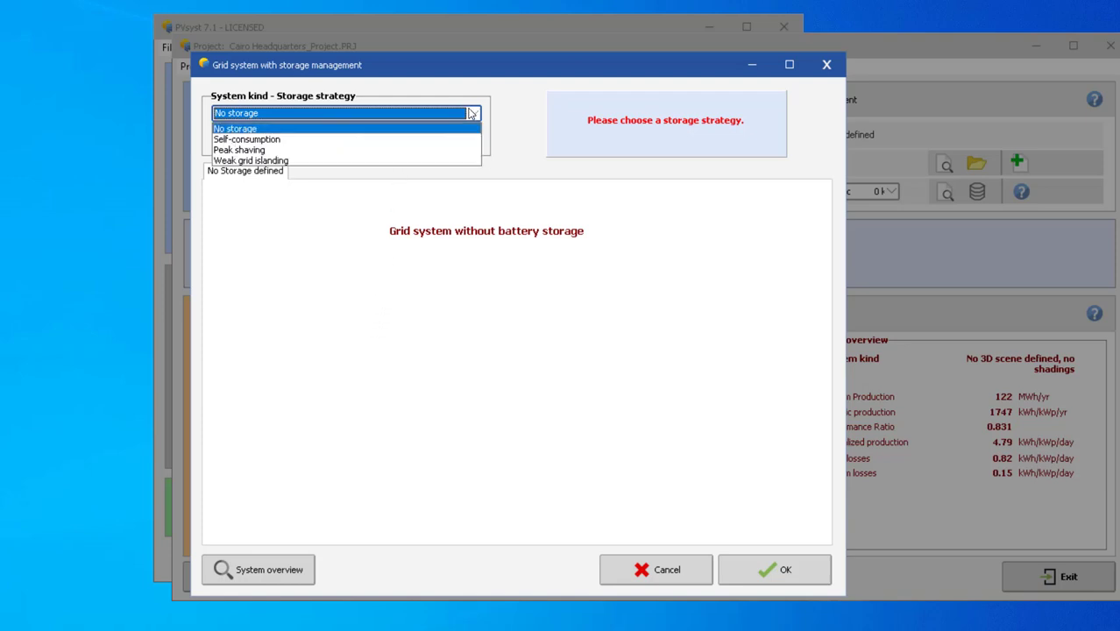
pyautogui.click(283, 125)
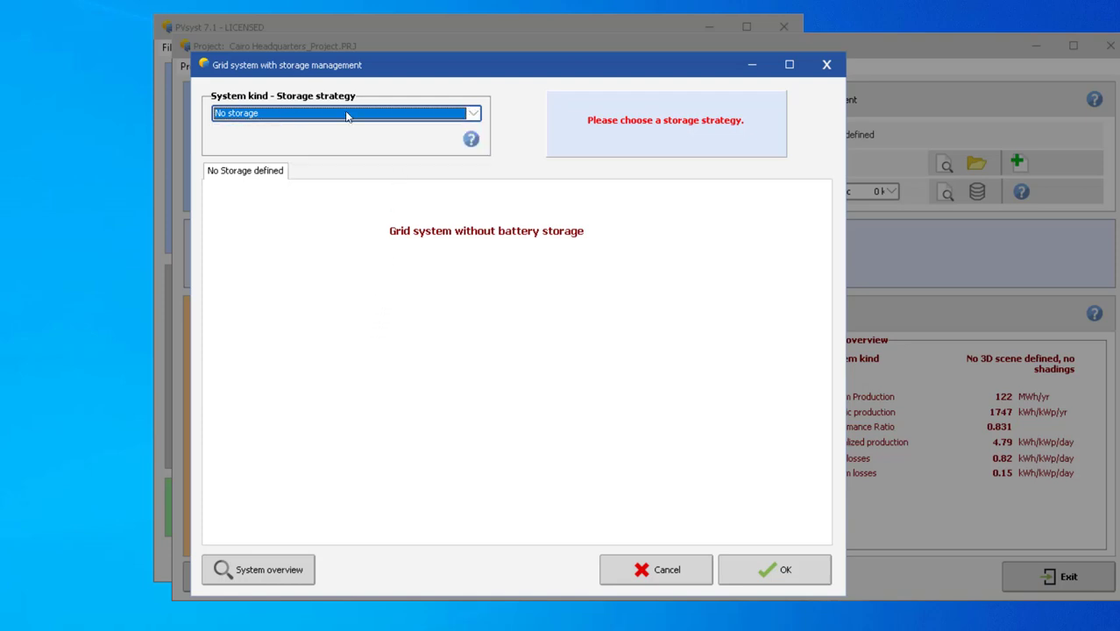
pyautogui.click(474, 117)
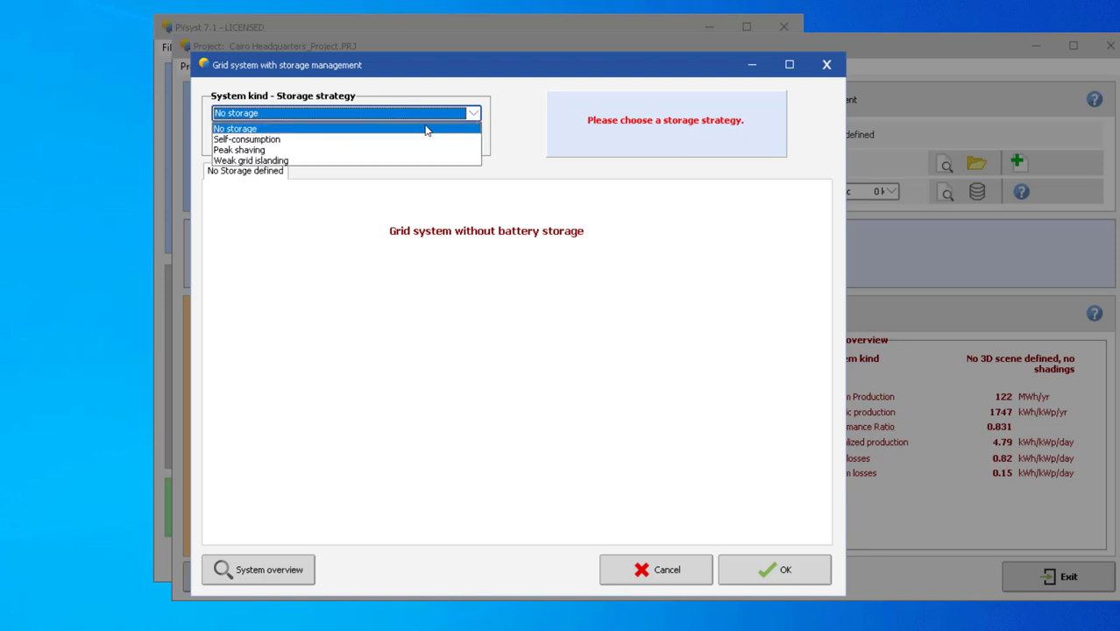
pyautogui.click(366, 141)
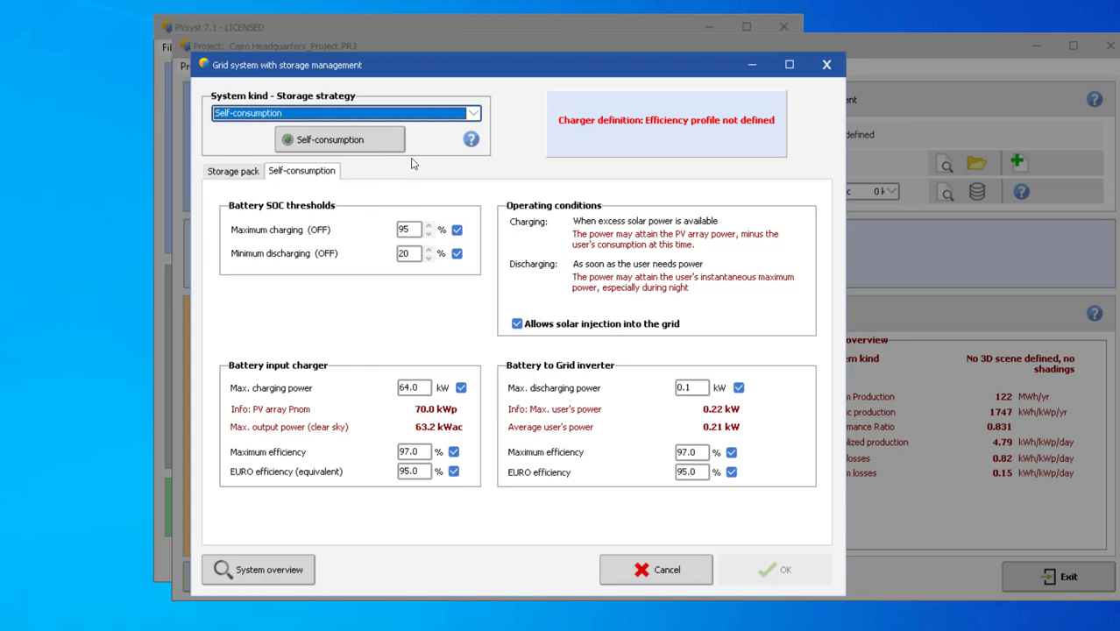
# - Examine the battery pack and Self-consumption settings, and switch the storage strategy to Peak shaving to examine its pack and operating settings
pyautogui.click(233, 172)
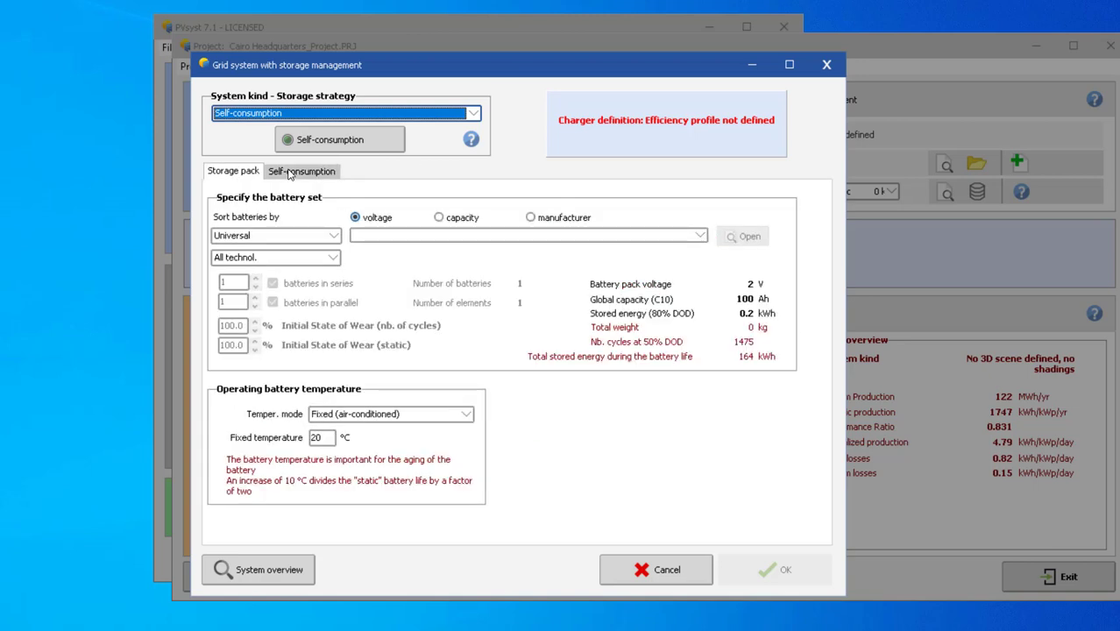
pyautogui.click(289, 172)
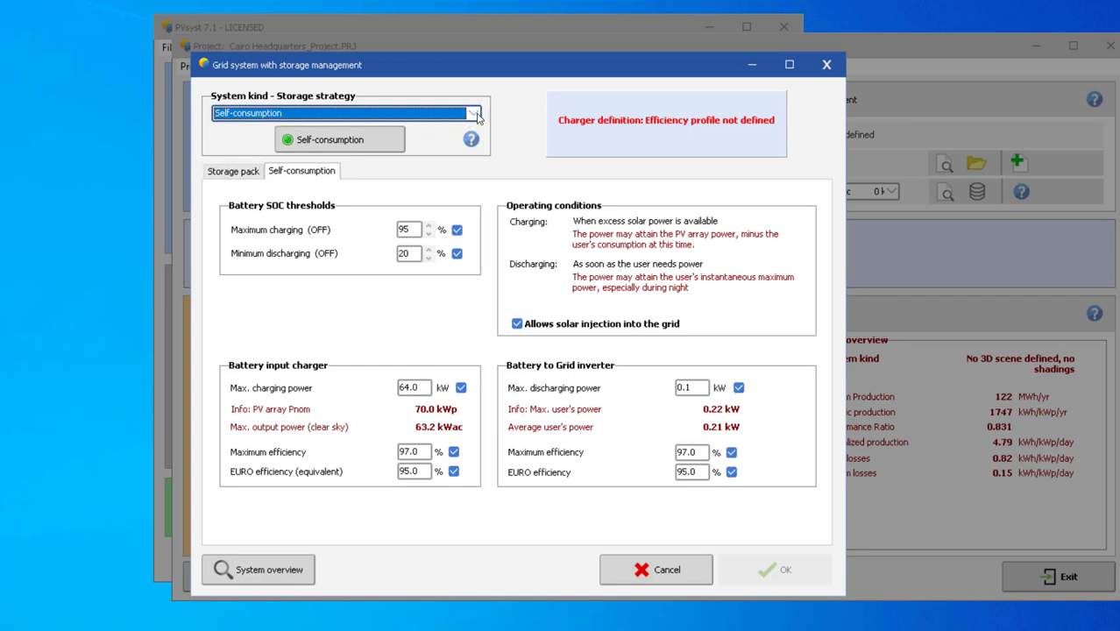
pyautogui.click(473, 114)
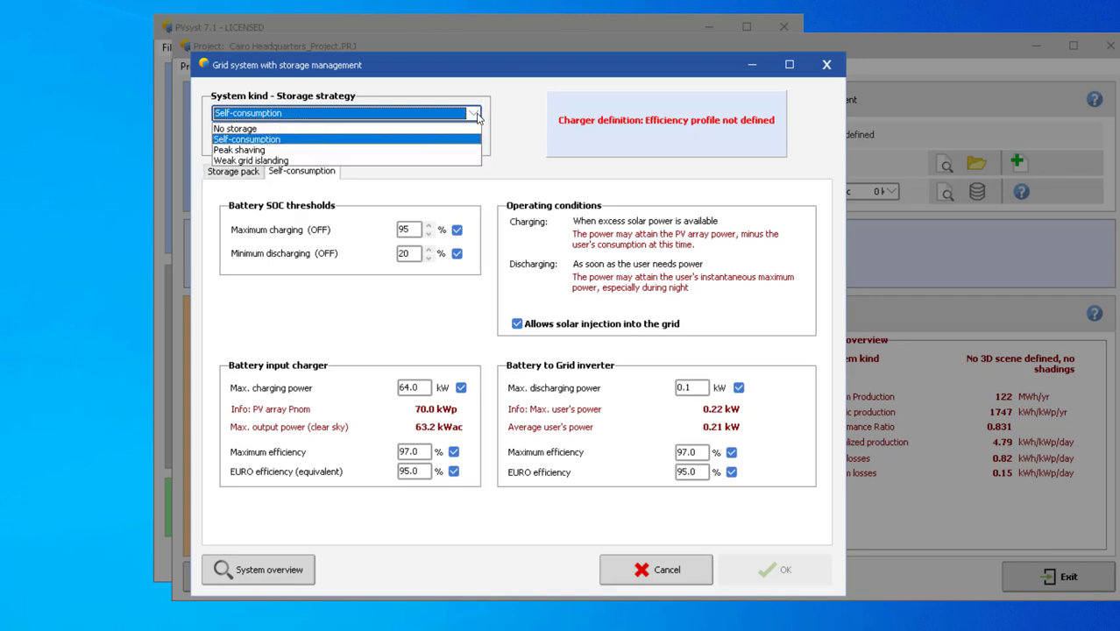
pyautogui.click(390, 151)
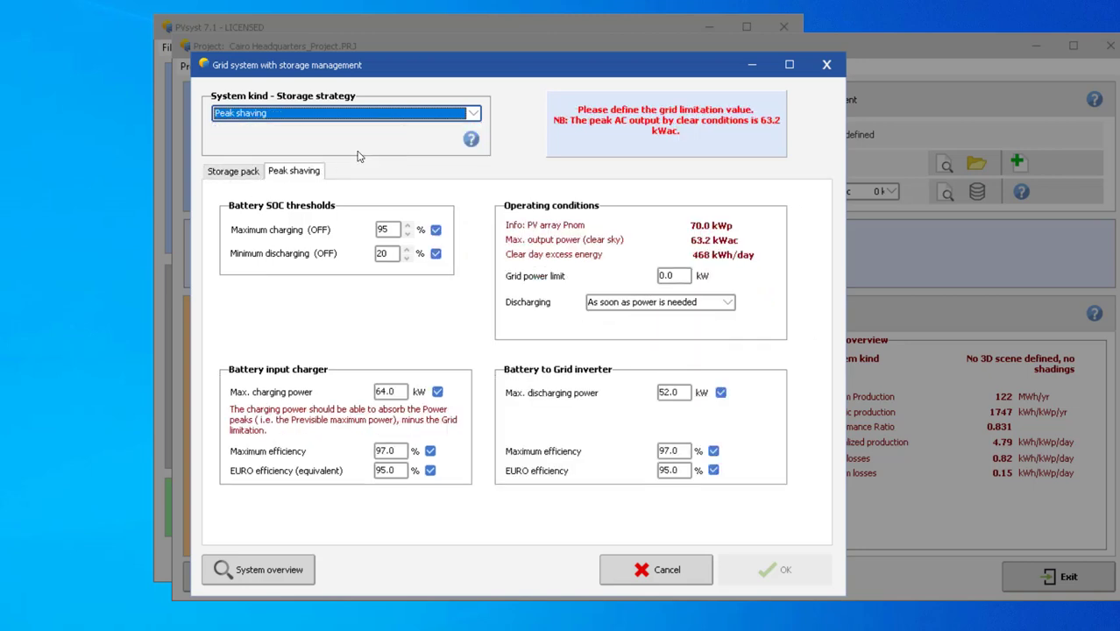
pyautogui.click(234, 170)
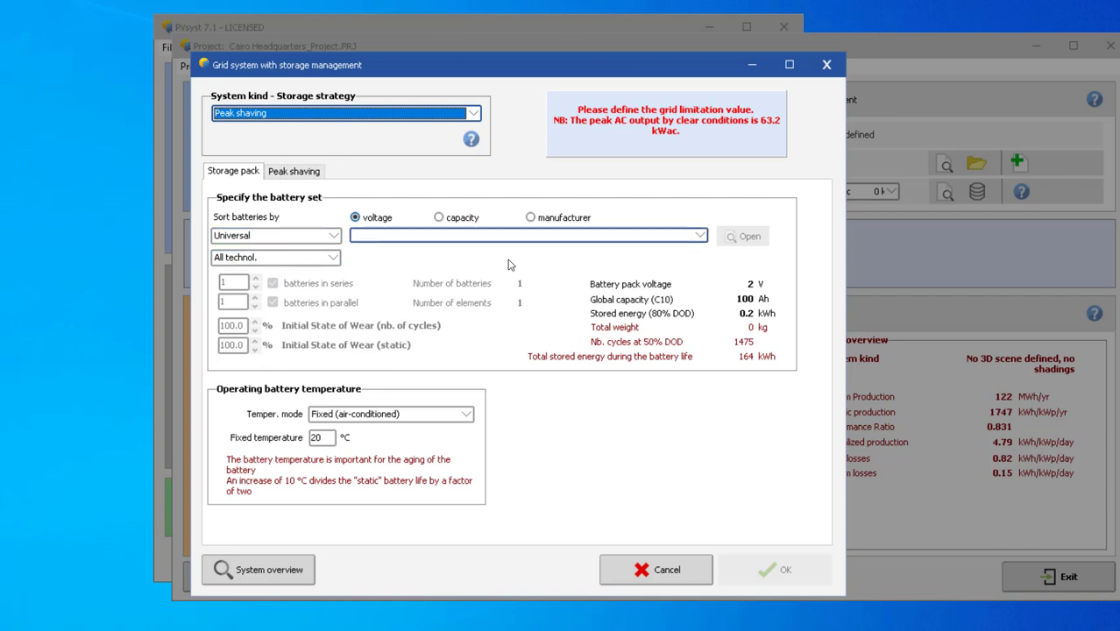
pyautogui.click(301, 172)
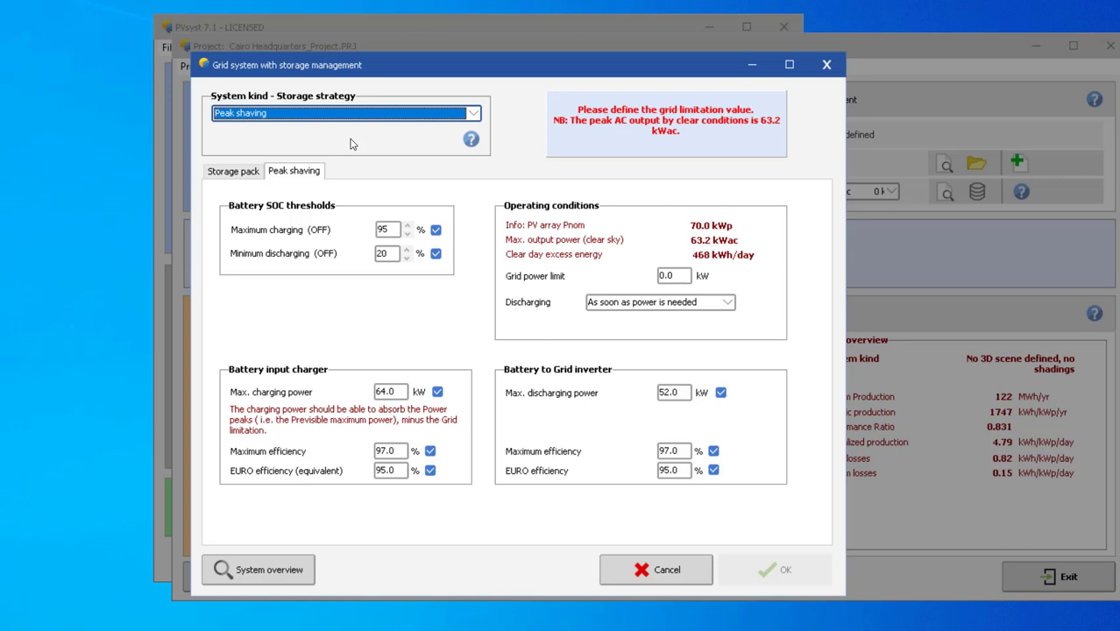
# - Switch the storage strategy to Weak grid islanding to examine its thresholds and grid unavailability parameters, and leave the storage definition without saving
pyautogui.click(471, 115)
pyautogui.click(321, 161)
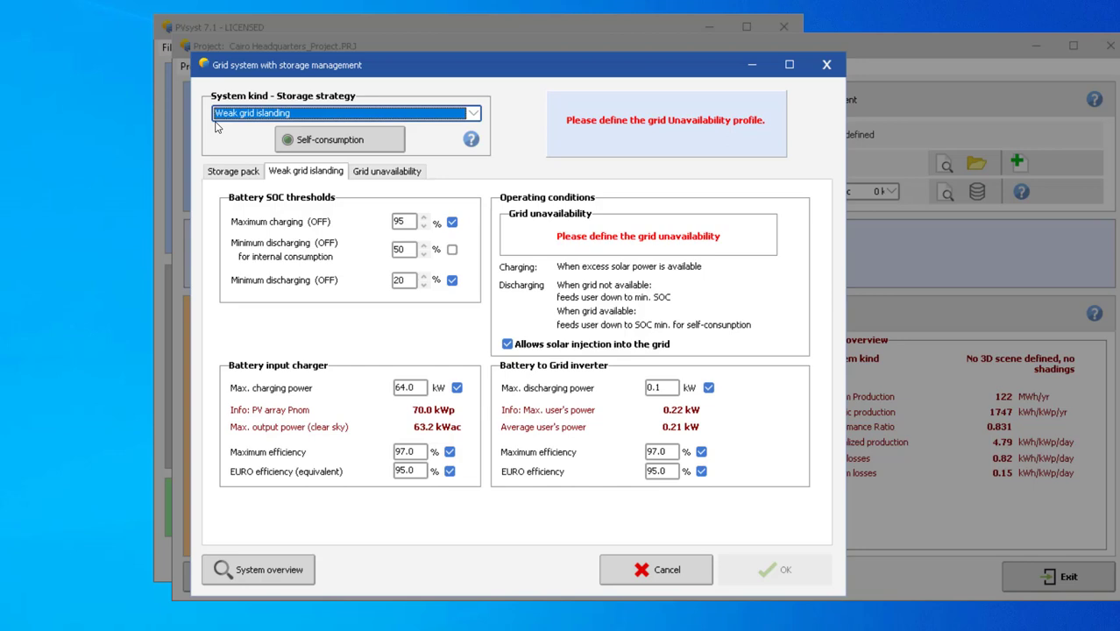
pyautogui.click(369, 172)
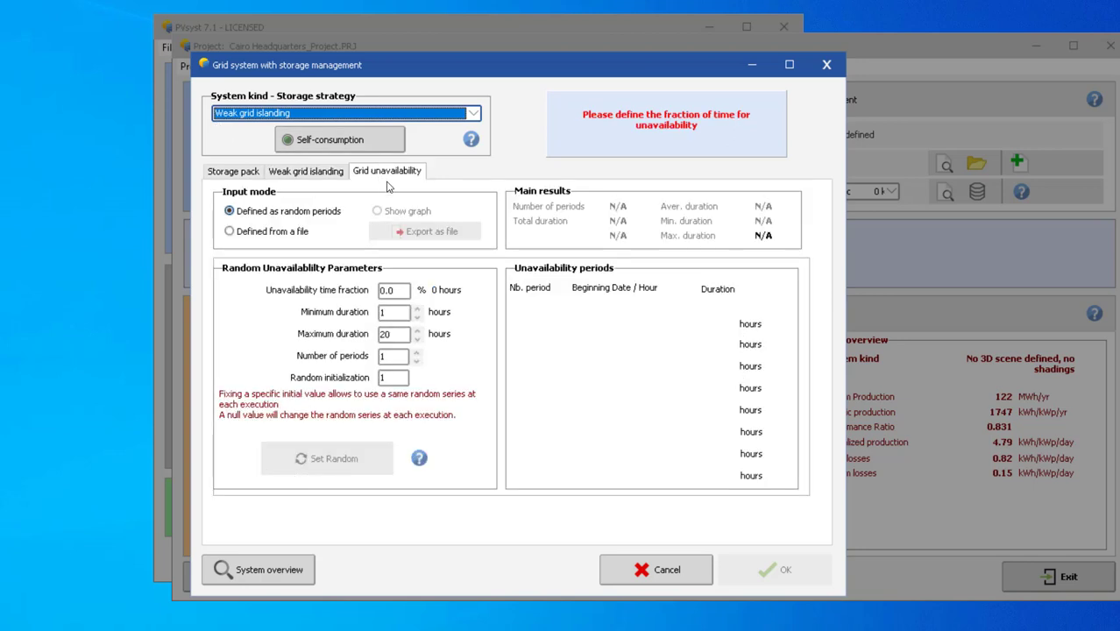
pyautogui.click(317, 172)
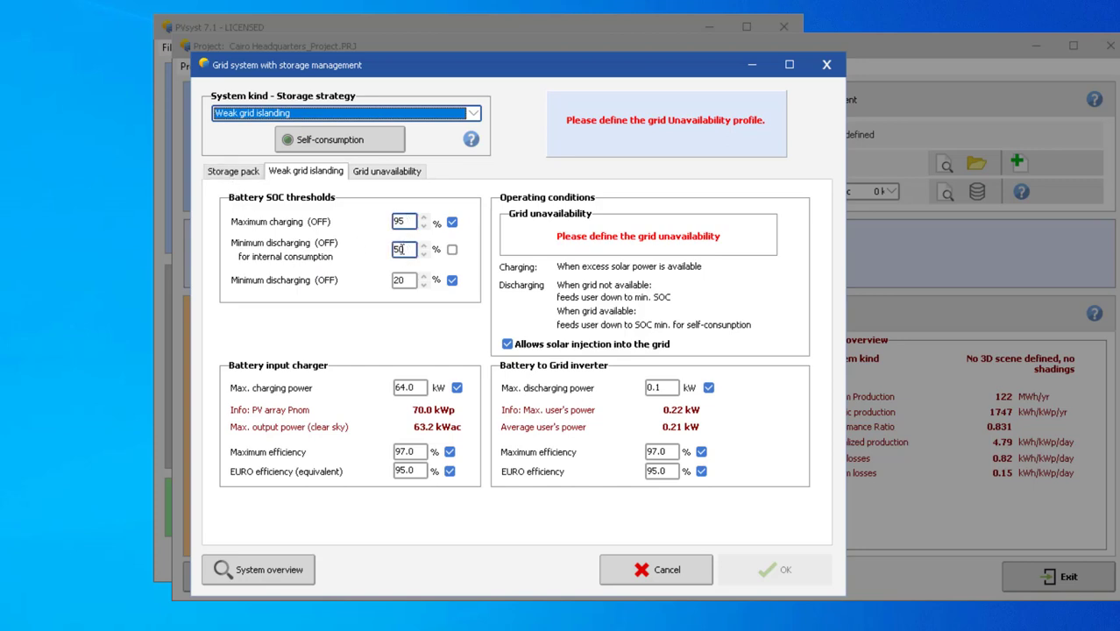
pyautogui.click(297, 140)
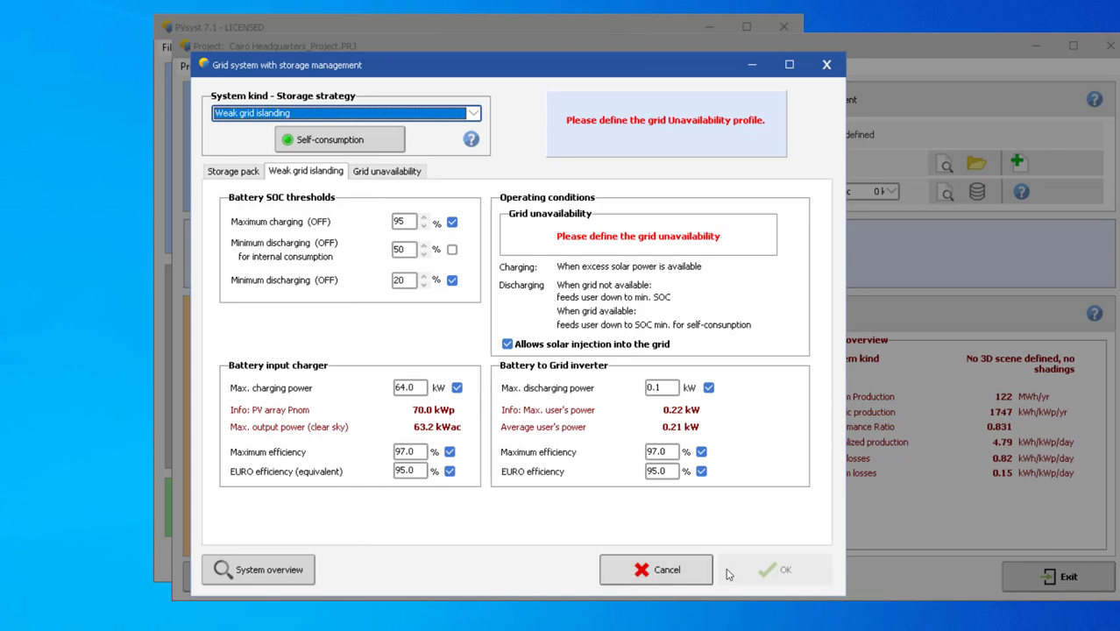
pyautogui.click(671, 570)
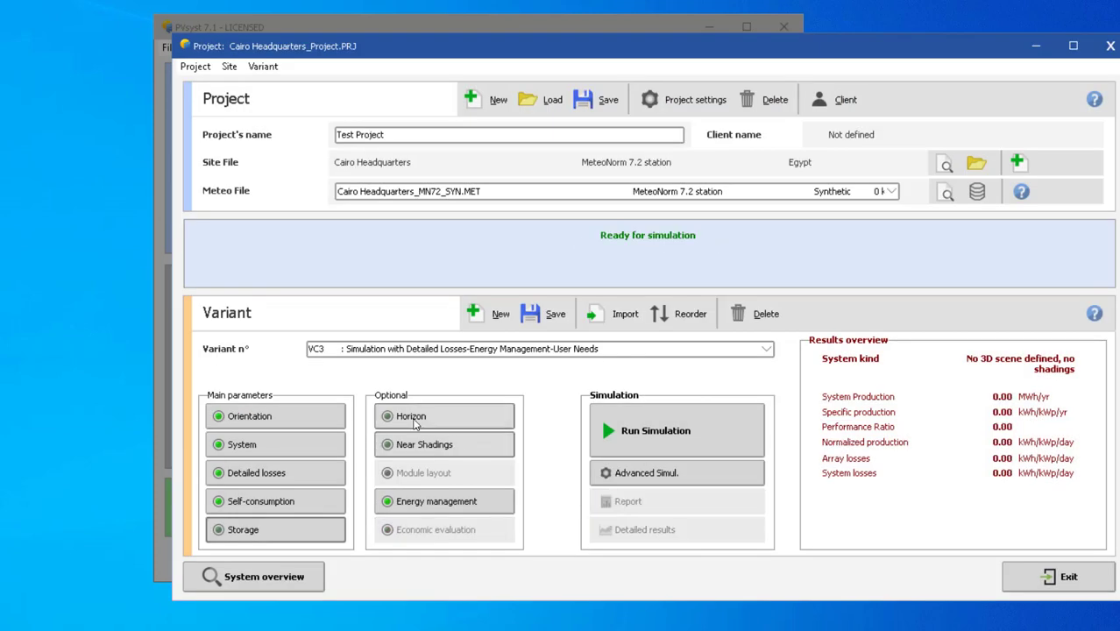